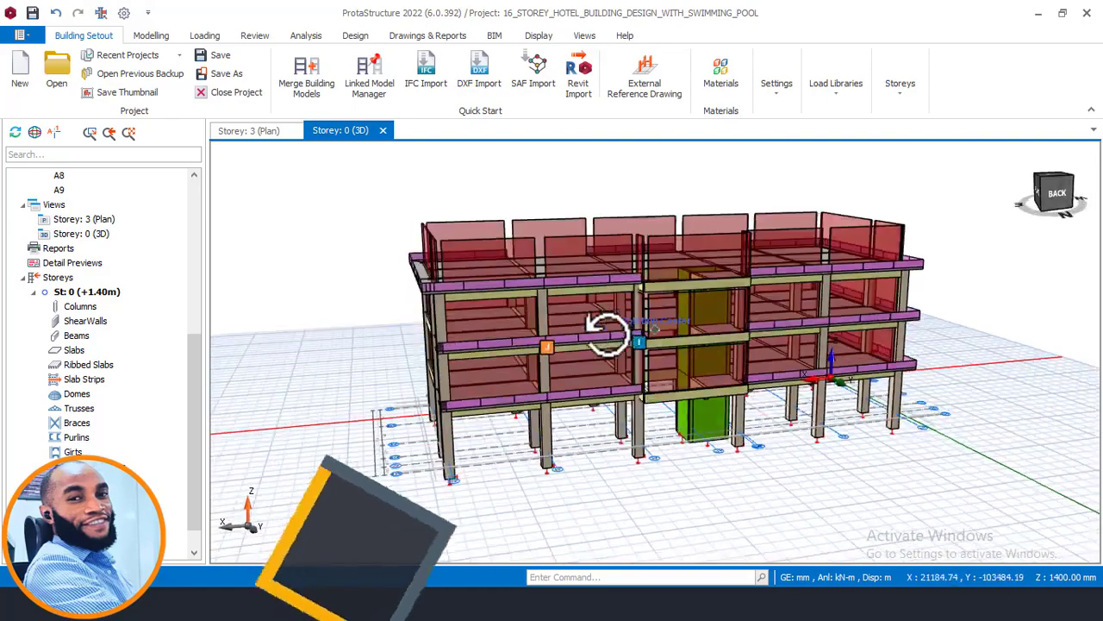
- Inspect the 3D building model from above, and switch to AutoCAD to examine the column grid and balconies on the 3rd-9th floor plan
middle_drag(677, 338, 681, 362)
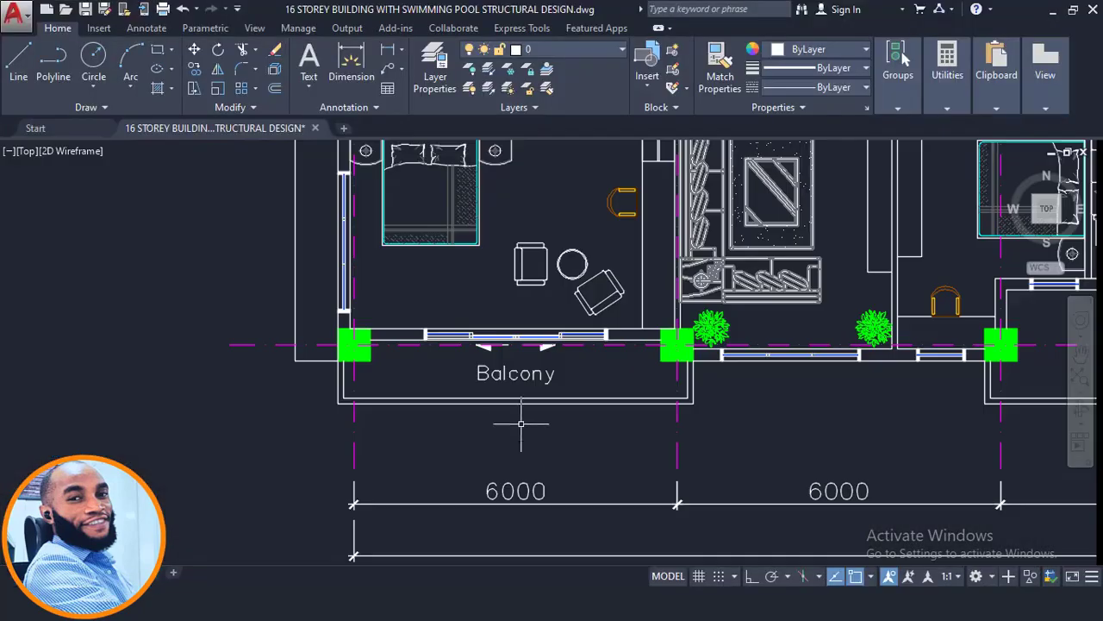
scroll(520, 423, down, 6)
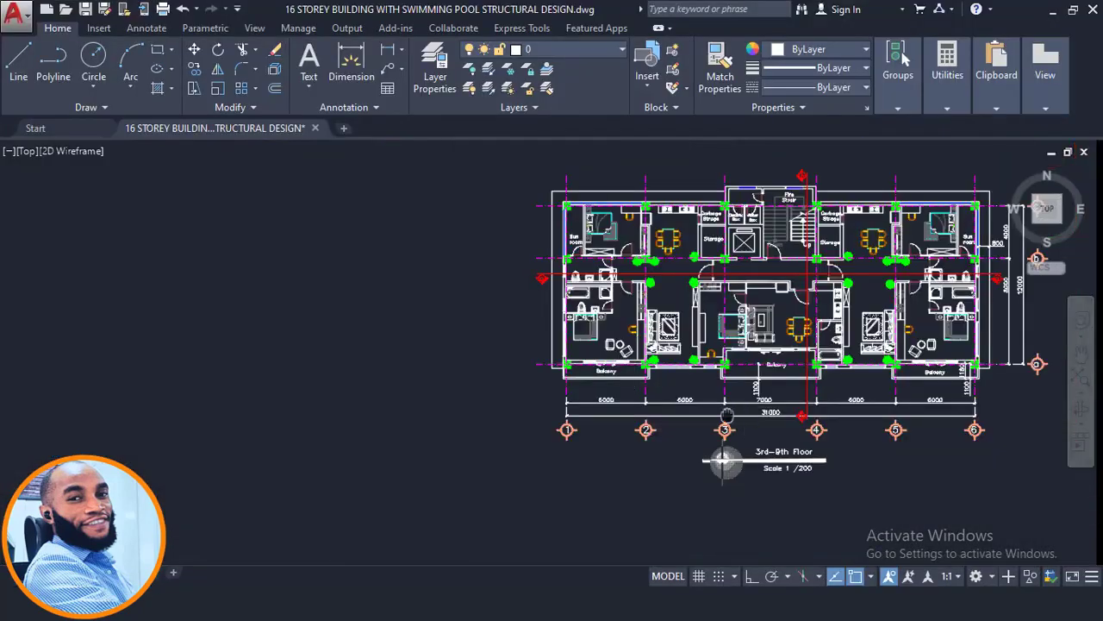
middle_drag(724, 461, 579, 463)
scroll(603, 463, up, 4)
scroll(592, 407, down, 6)
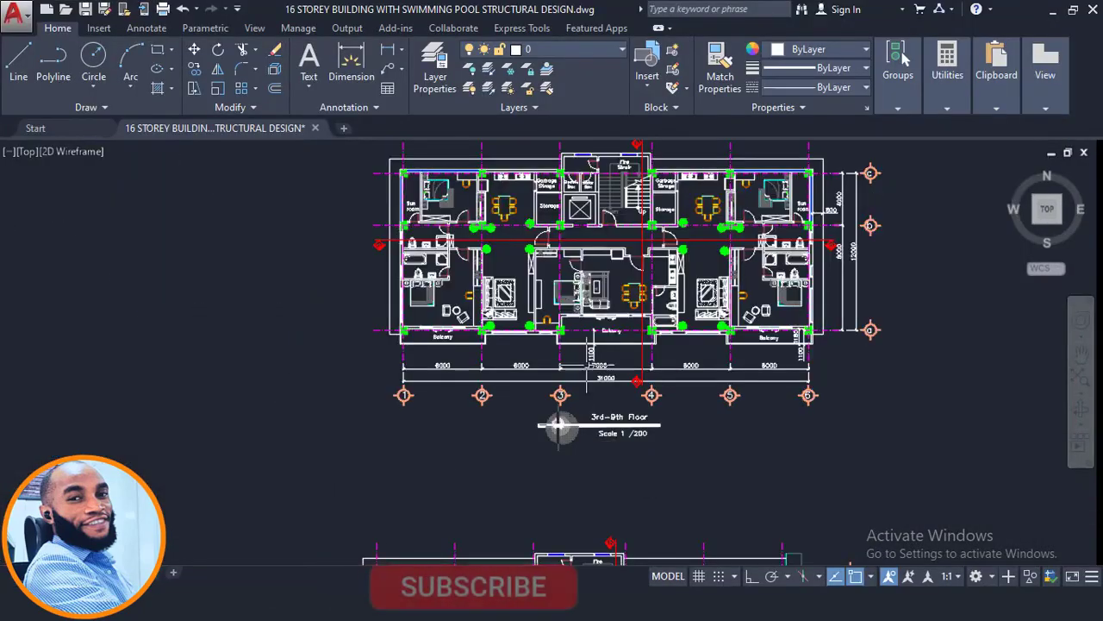
middle_drag(590, 406, 521, 437)
scroll(550, 362, up, 2)
middle_drag(845, 339, 862, 372)
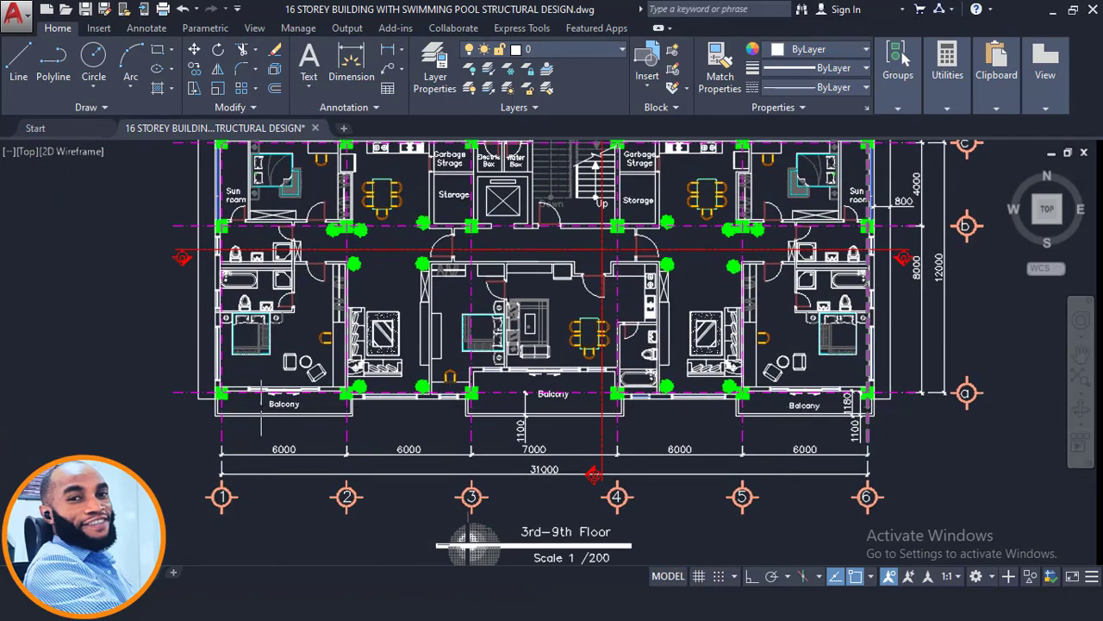
scroll(261, 406, up, 2)
middle_drag(777, 403, 579, 411)
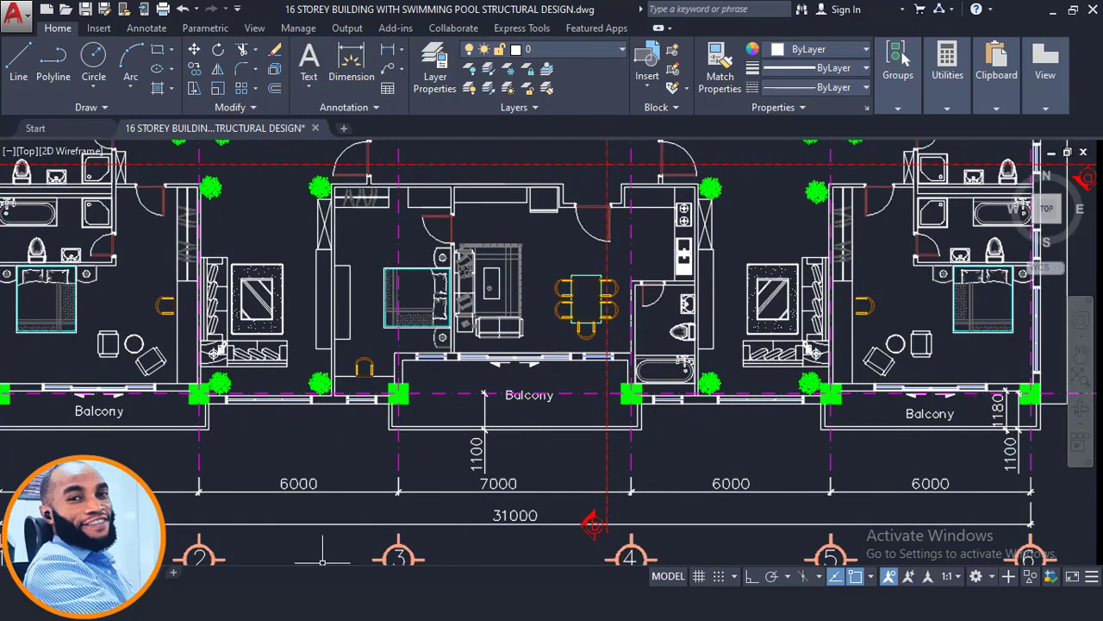
- Switch to ProtaStructure and examine the top storey's slabs, edge cantilevers and wall loads in the 3D model
click(299, 602)
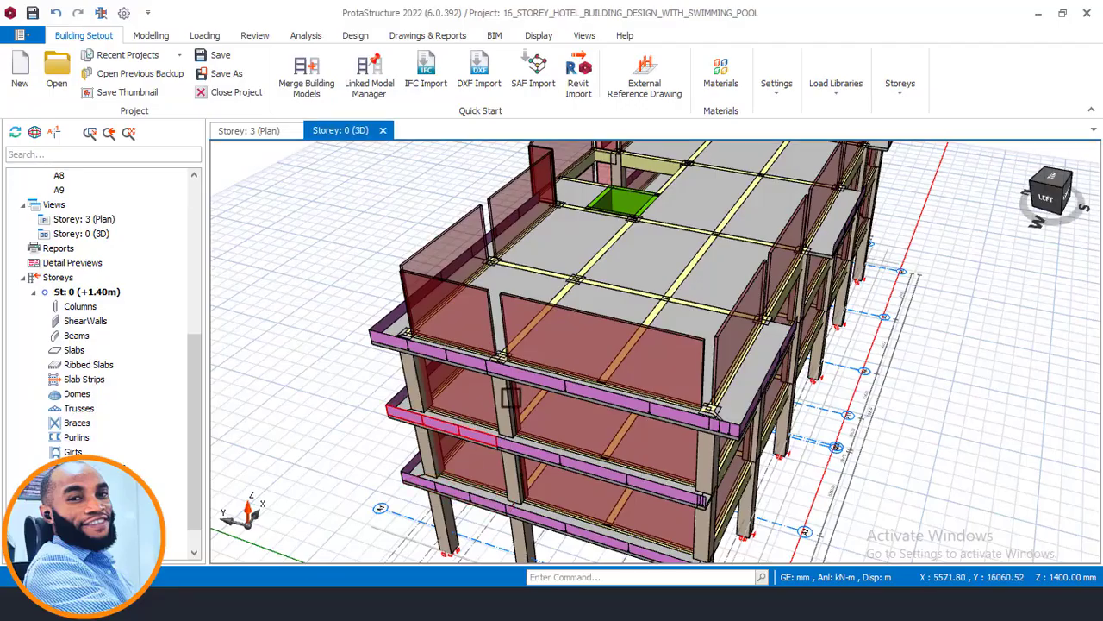
middle_drag(715, 396, 689, 342)
scroll(580, 388, up, 3)
middle_drag(585, 390, 584, 356)
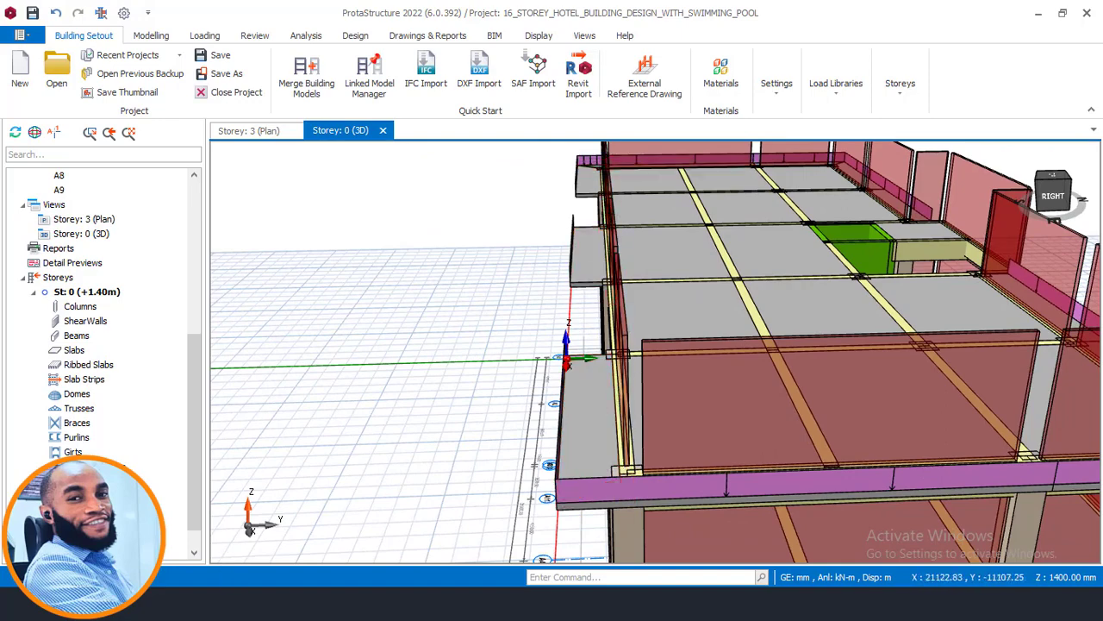
- Switch to AutoCAD and examine the balcony outlines and projection dimensions between grids 3-4 and 5-6 on the 3rd-9th floor plan
key(alt+Tab)
scroll(575, 392, down, 2)
scroll(792, 426, up, 2)
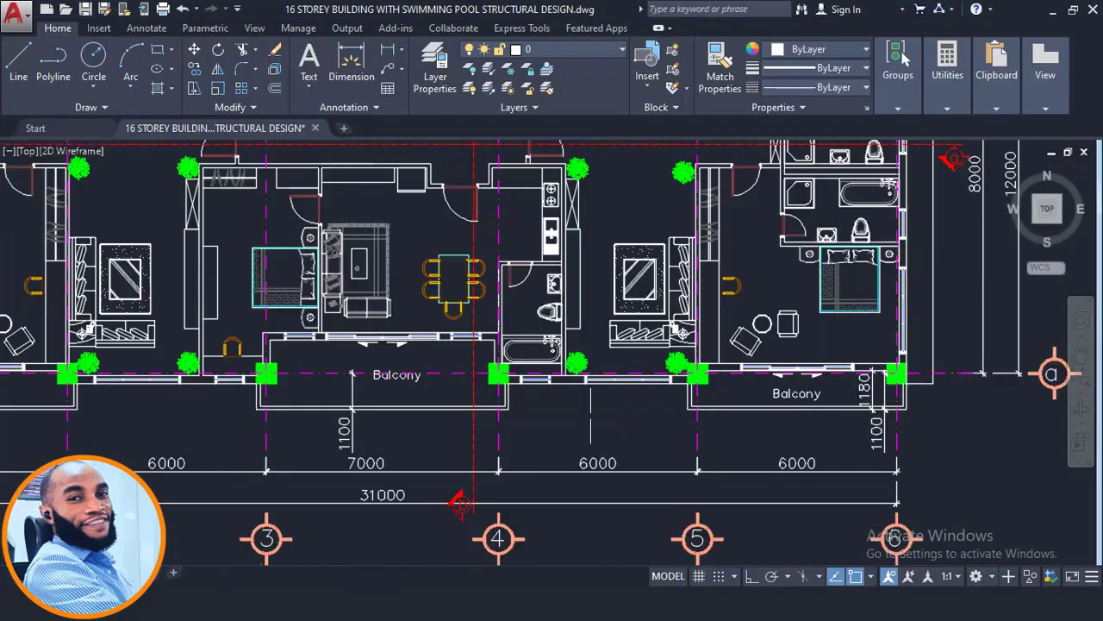
middle_drag(459, 502, 707, 498)
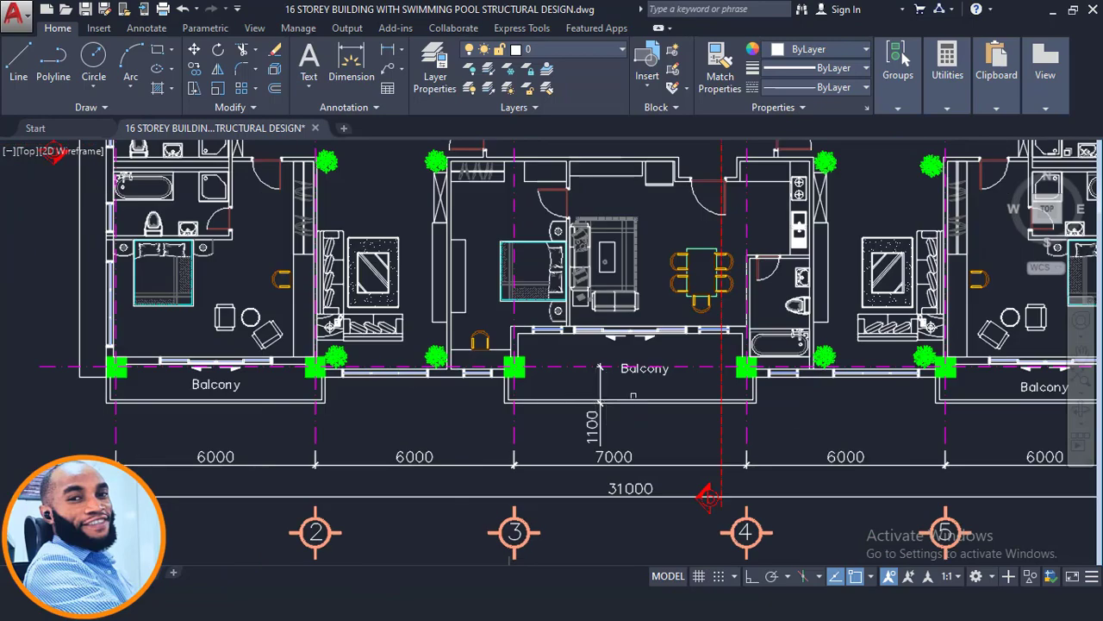
middle_drag(854, 397, 565, 402)
scroll(847, 397, up, 4)
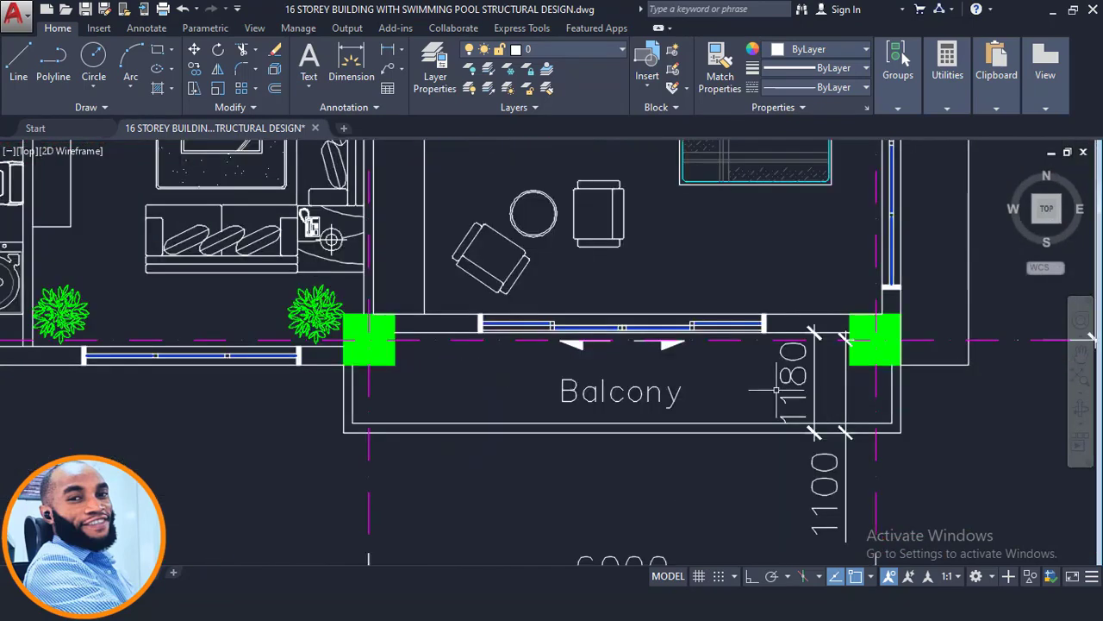
scroll(776, 390, up, 2)
scroll(810, 329, down, 4)
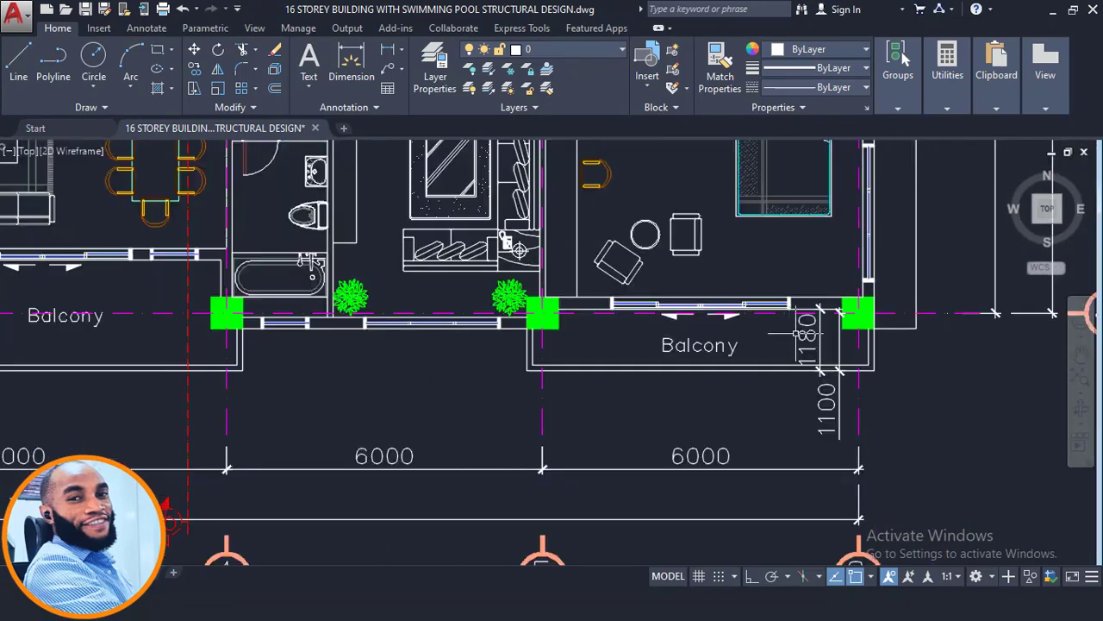
scroll(802, 362, up, 4)
scroll(790, 393, down, 2)
scroll(789, 393, down, 3)
scroll(782, 442, up, 5)
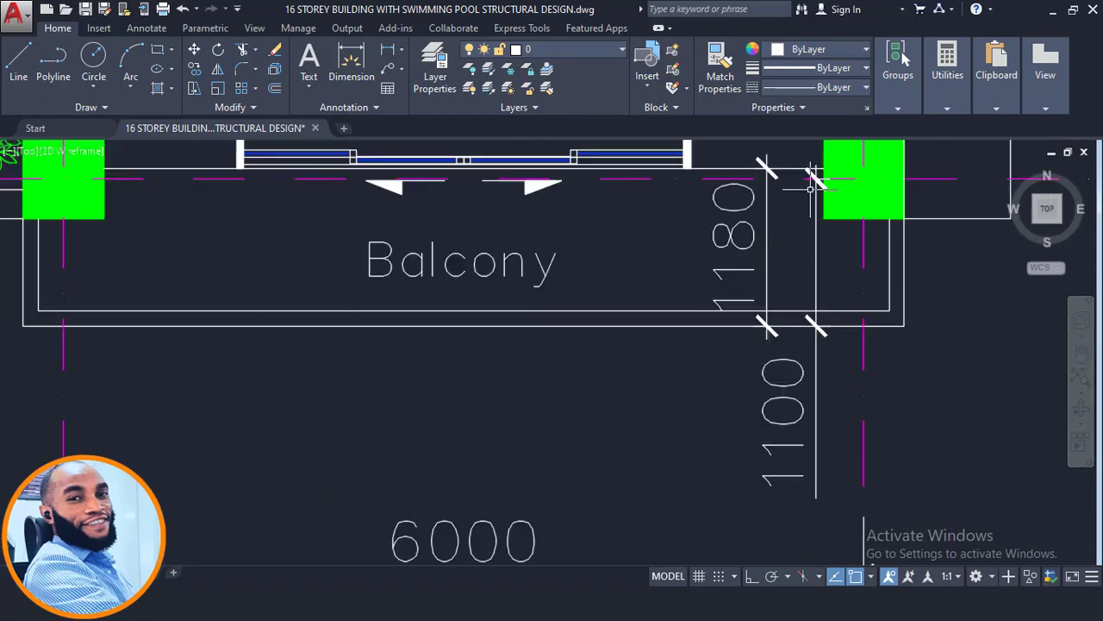
scroll(817, 326, down, 3)
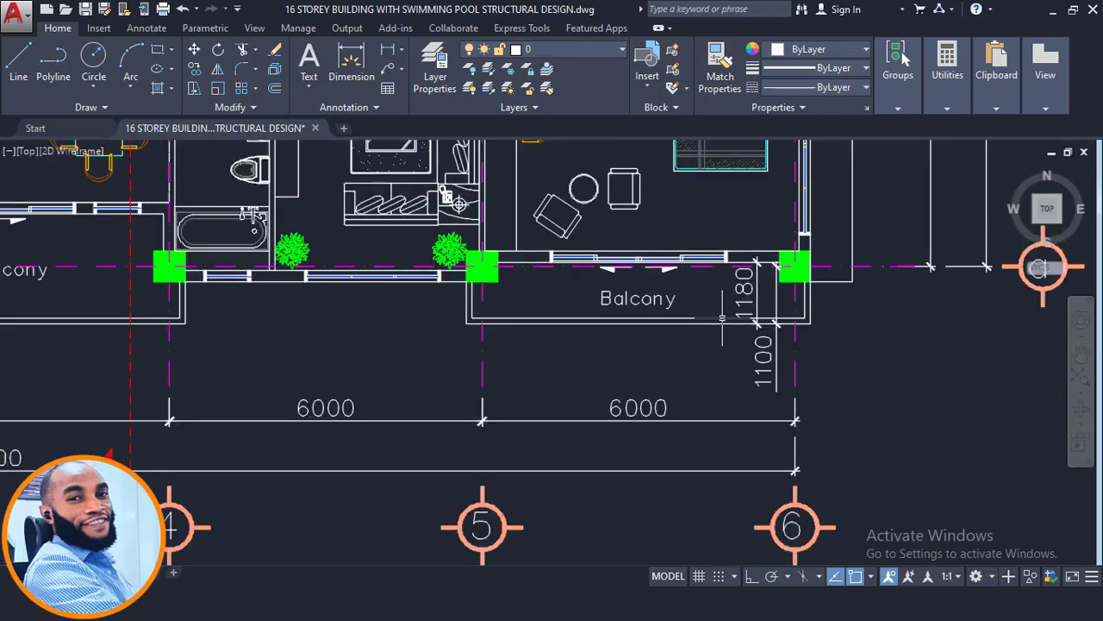
scroll(412, 435, down, 4)
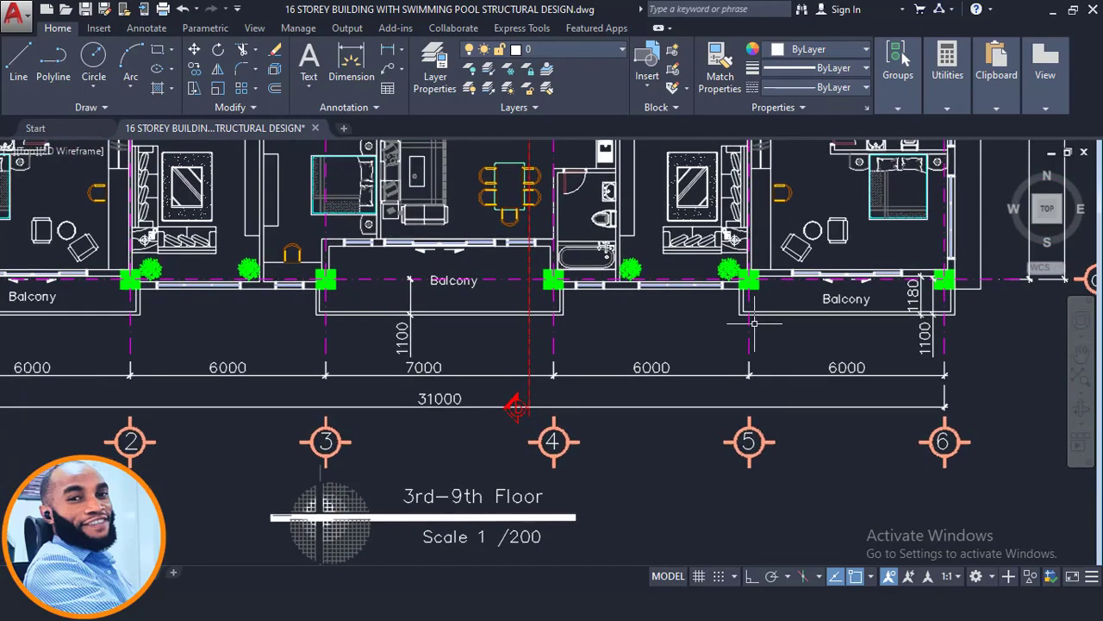
scroll(556, 383, up, 2)
scroll(618, 327, down, 4)
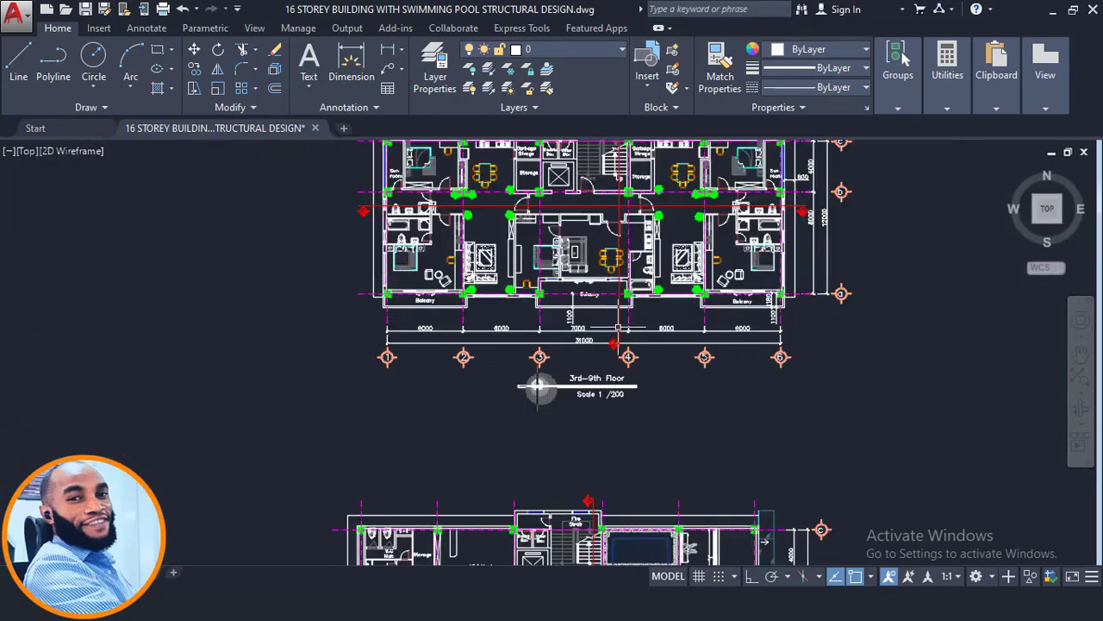
- Check which storeys the typical floor plan's title covers, and look through the other floor plans and elevations in the drawing
middle_drag(536, 387, 564, 350)
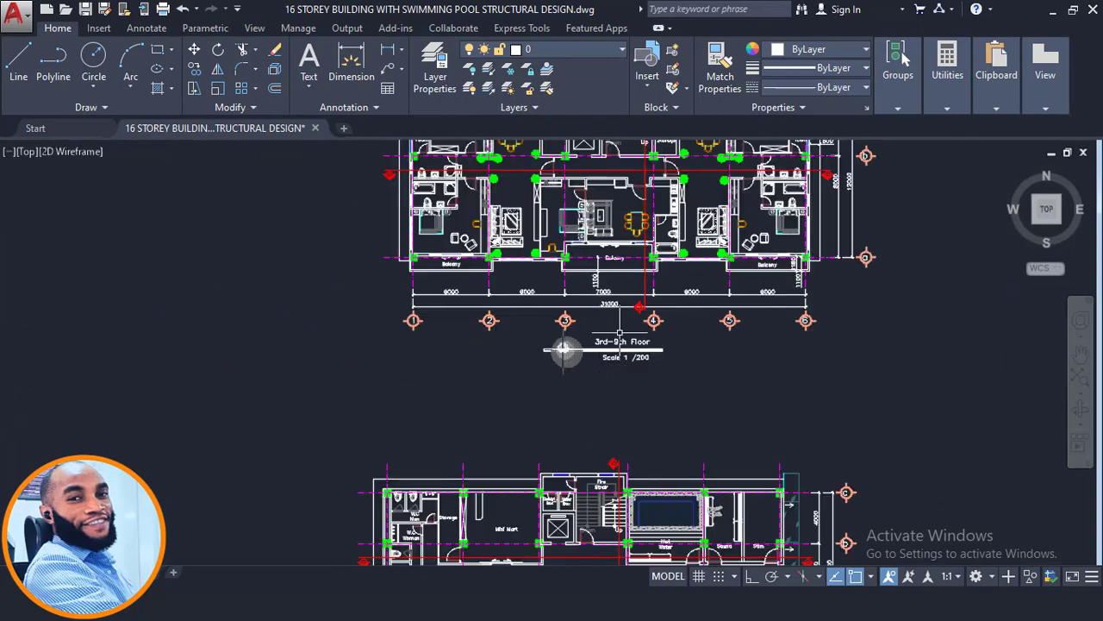
scroll(619, 332, up, 6)
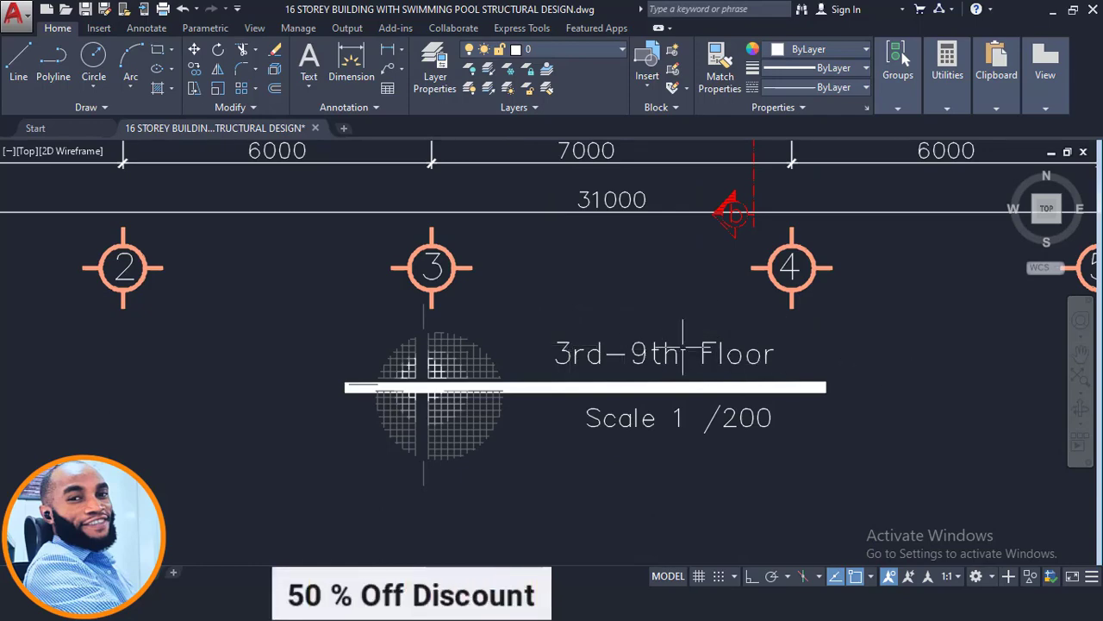
scroll(571, 330, down, 2)
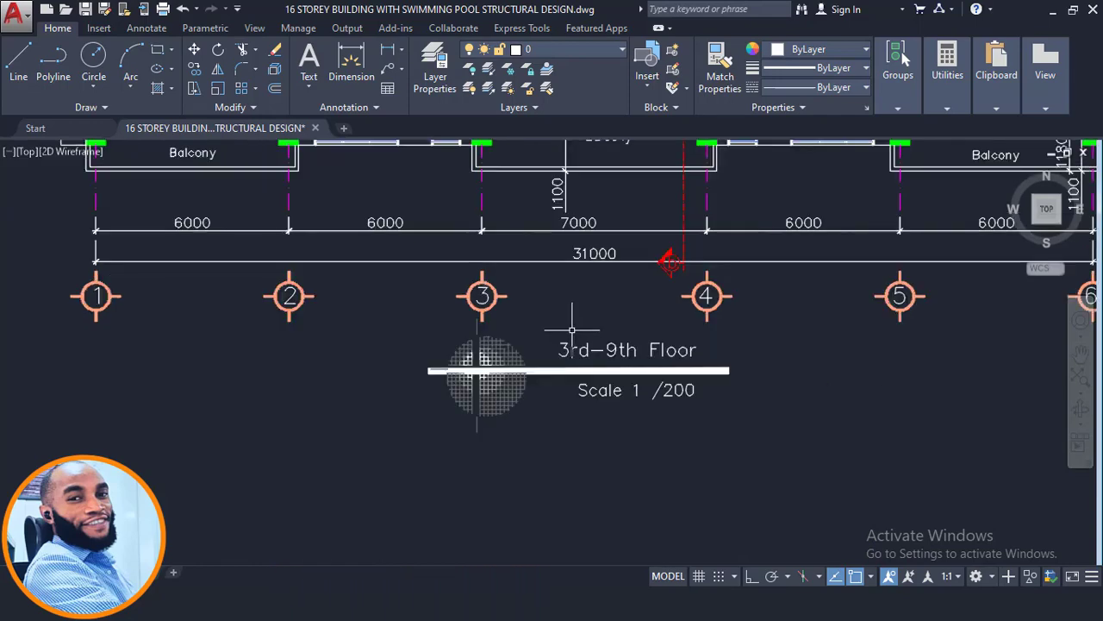
scroll(561, 366, down, 2)
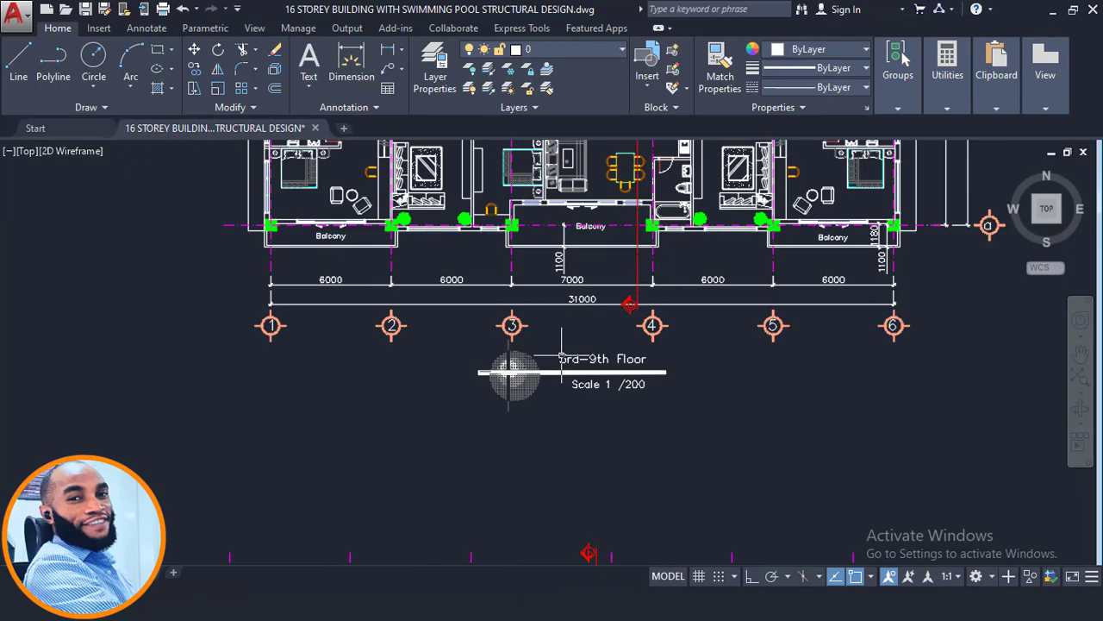
scroll(564, 351, down, 2)
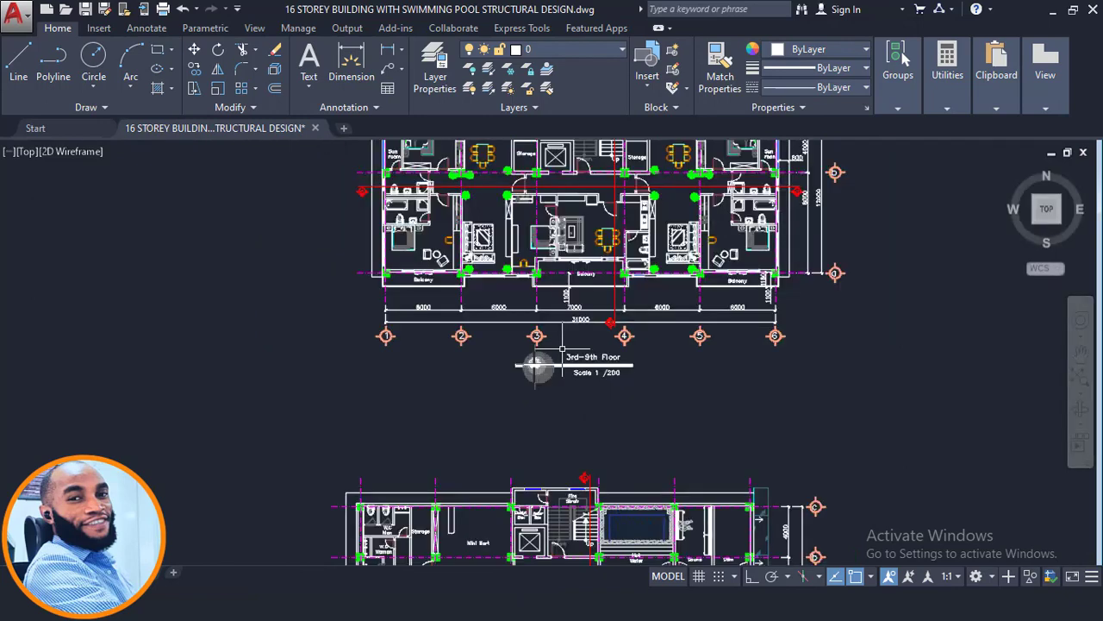
scroll(583, 349, down, 2)
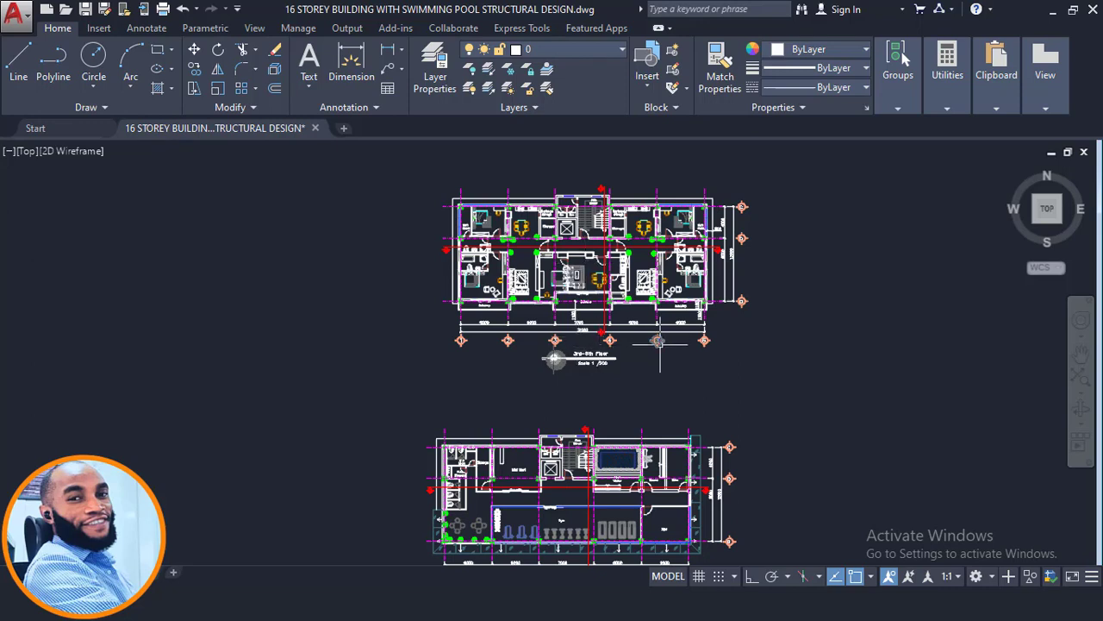
mouse_move(660, 342)
middle_drag(566, 406, 627, 251)
scroll(629, 246, down, 4)
middle_drag(557, 373, 579, 179)
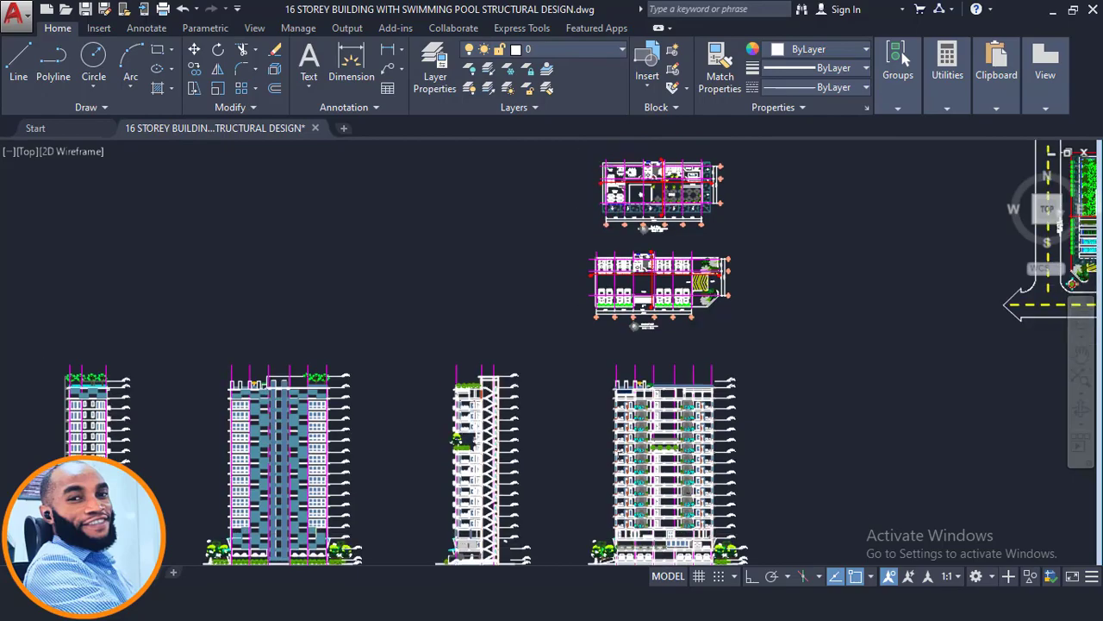
- Examine the lower storeys and their level marks in the East view section
mouse_move(667, 476)
middle_down()
mouse_move(608, 319)
mouse_move(618, 395)
middle_up()
scroll(630, 310, up, 4)
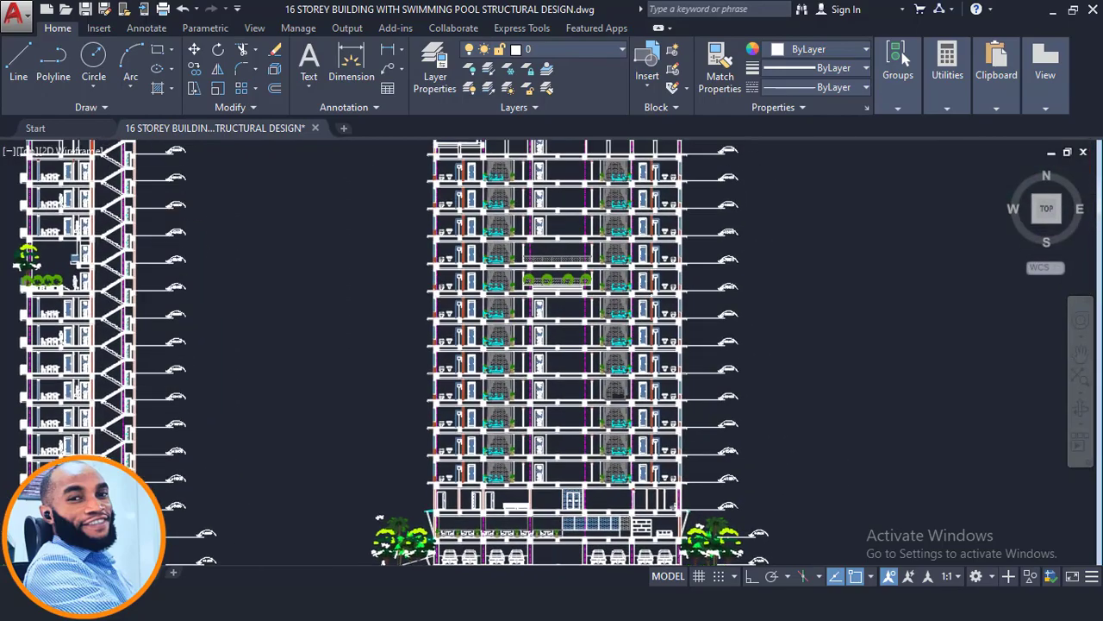
middle_drag(409, 442, 547, 411)
middle_drag(322, 432, 584, 399)
scroll(457, 394, up, 2)
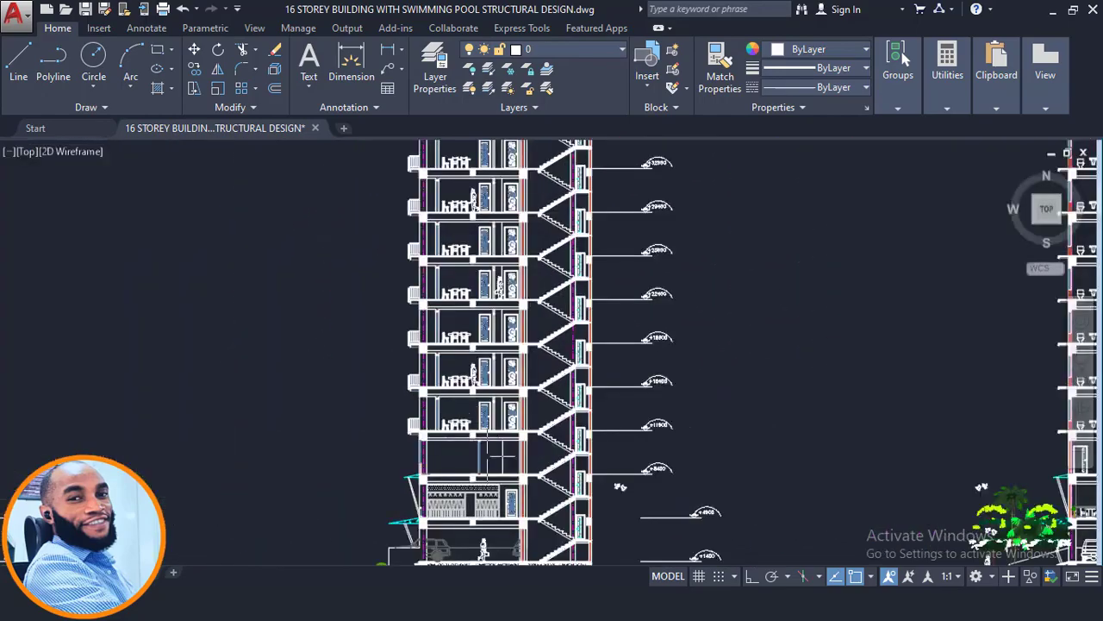
middle_drag(498, 457, 489, 382)
scroll(457, 332, up, 2)
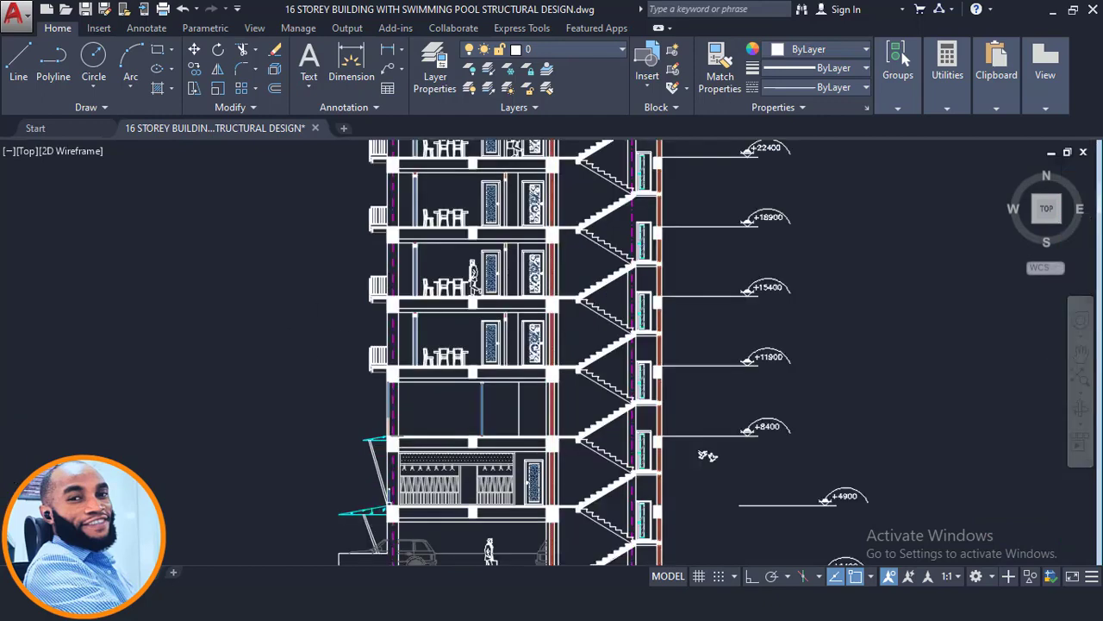
click(642, 326)
scroll(639, 323, down, 2)
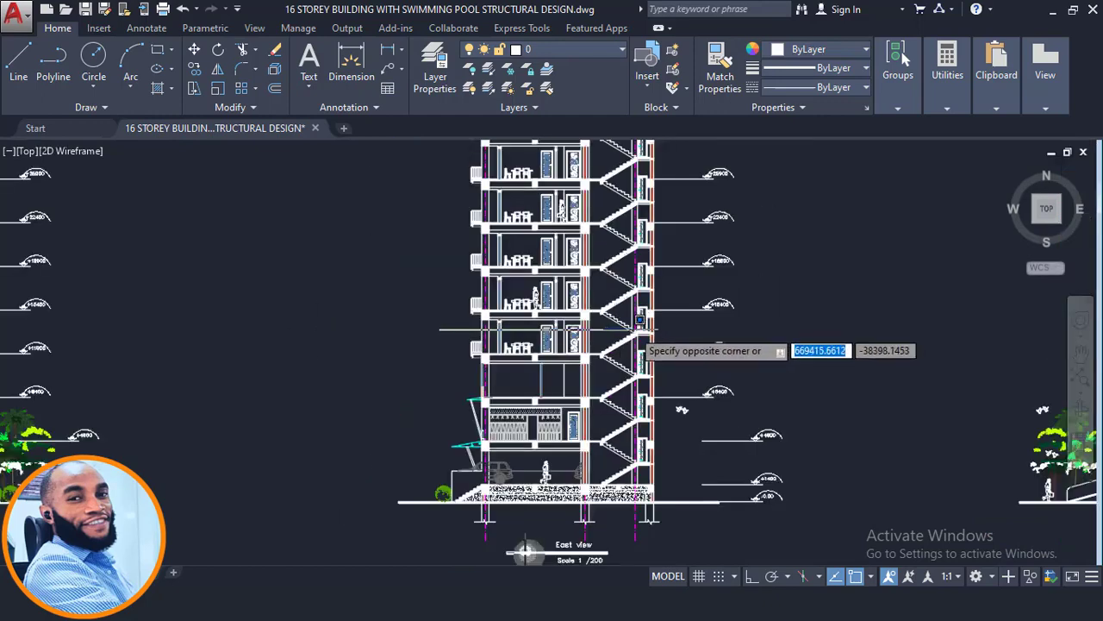
click(373, 339)
scroll(473, 397, up, 2)
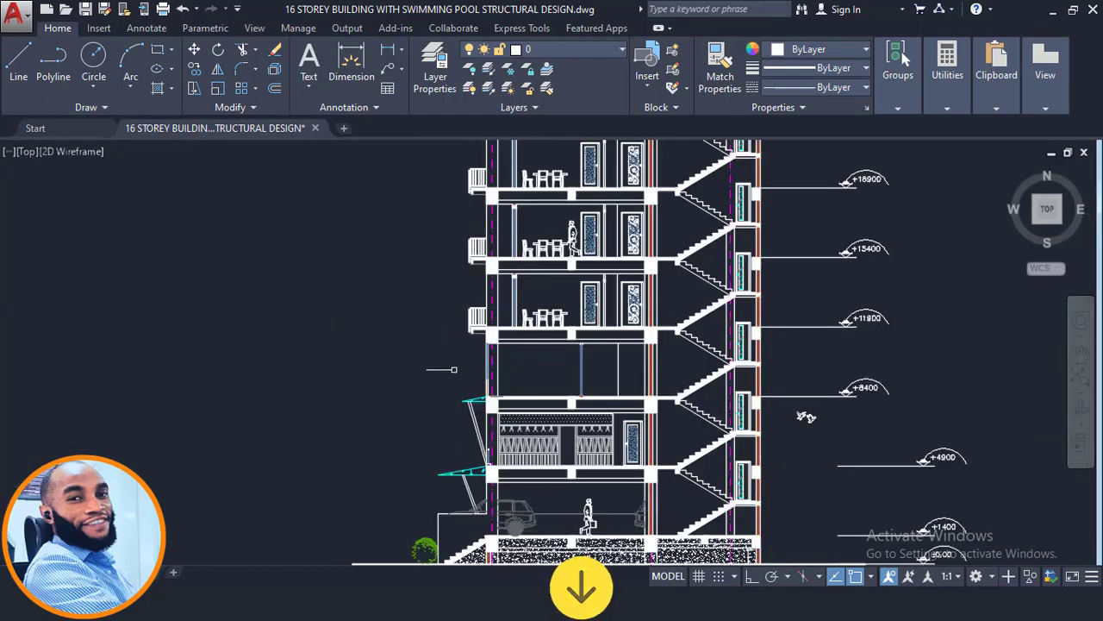
click(442, 365)
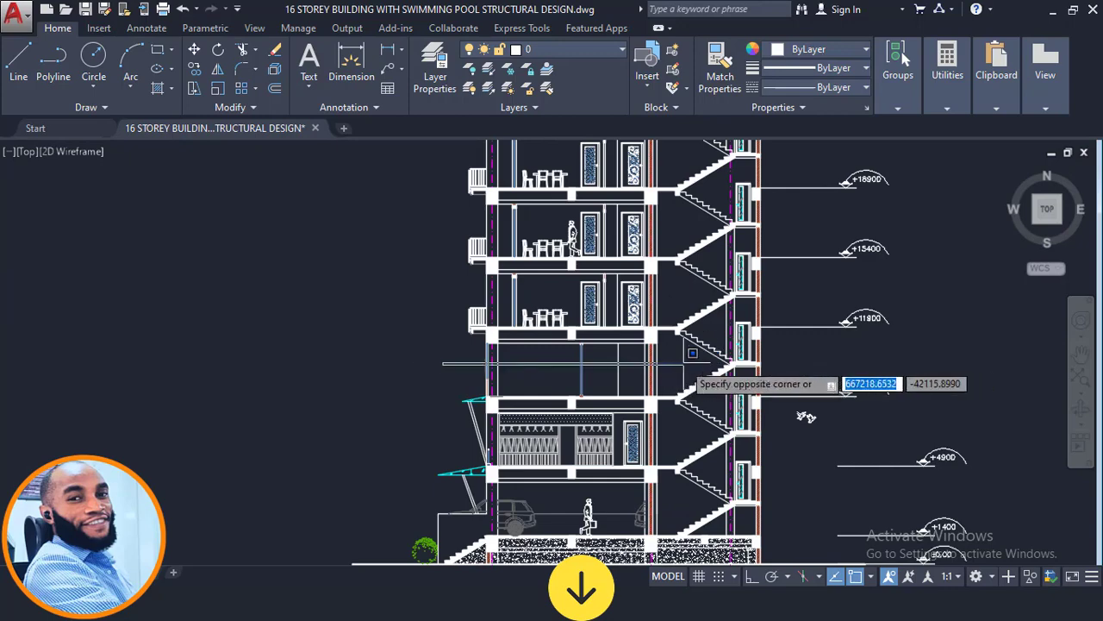
middle_drag(693, 352, 448, 306)
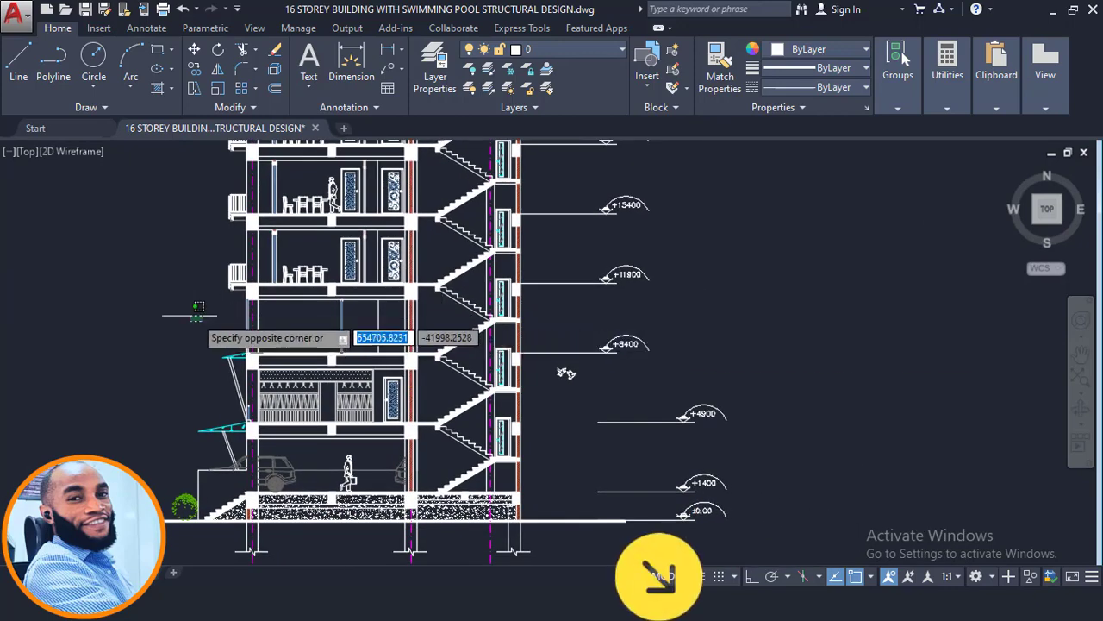
click(189, 315)
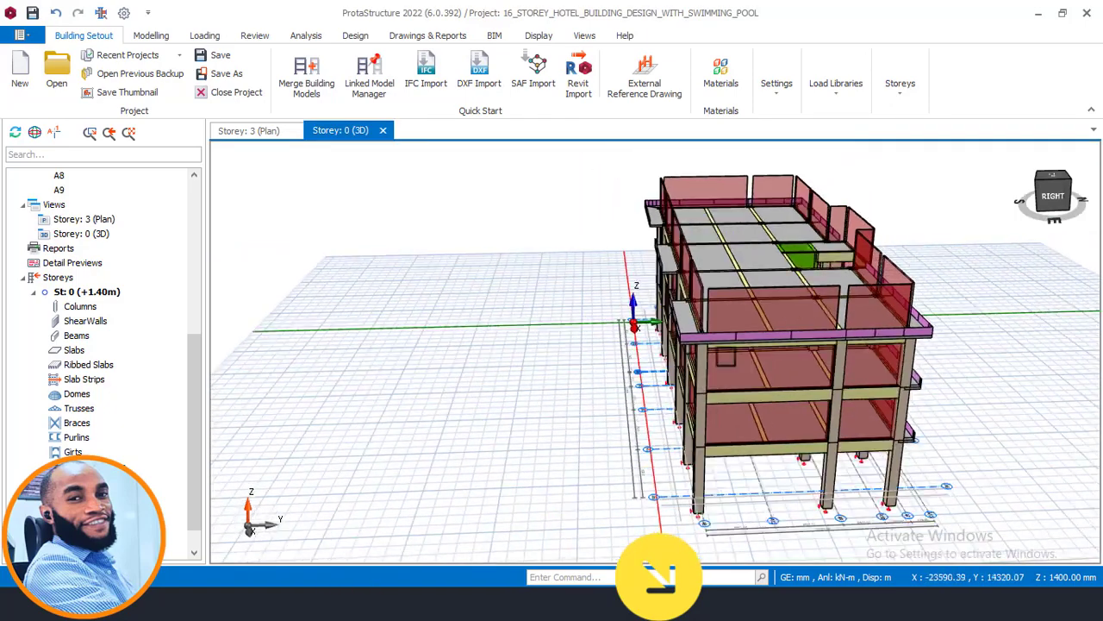
- Place the AutoCAD window beside the ProtaStructure 3D model and compare the section's storeys with the modelled ones
middle_drag(726, 356, 756, 371)
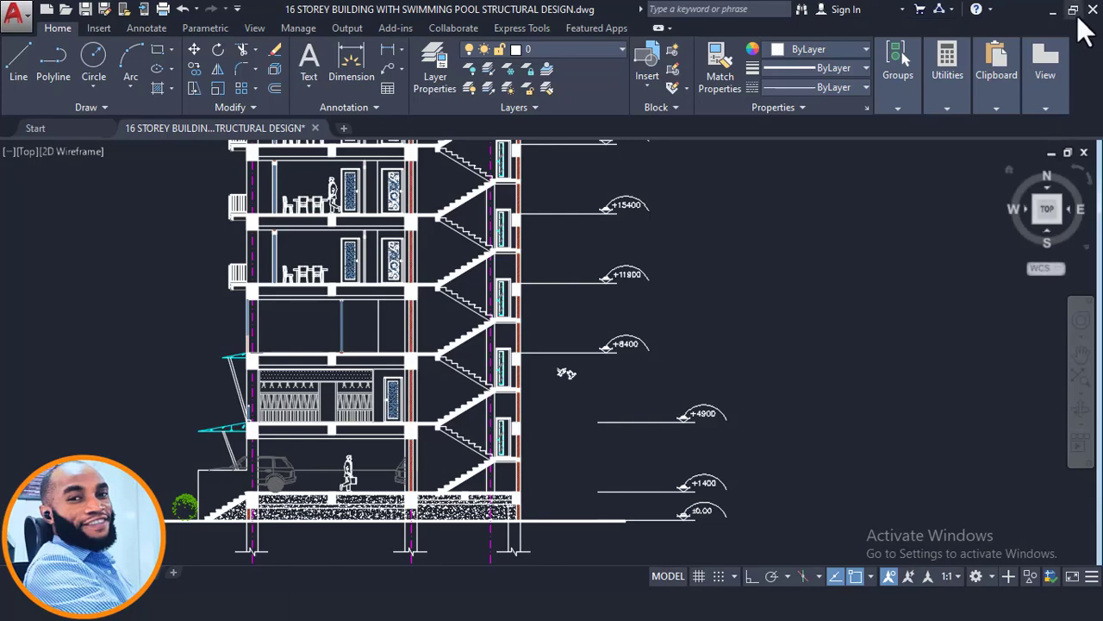
click(1073, 11)
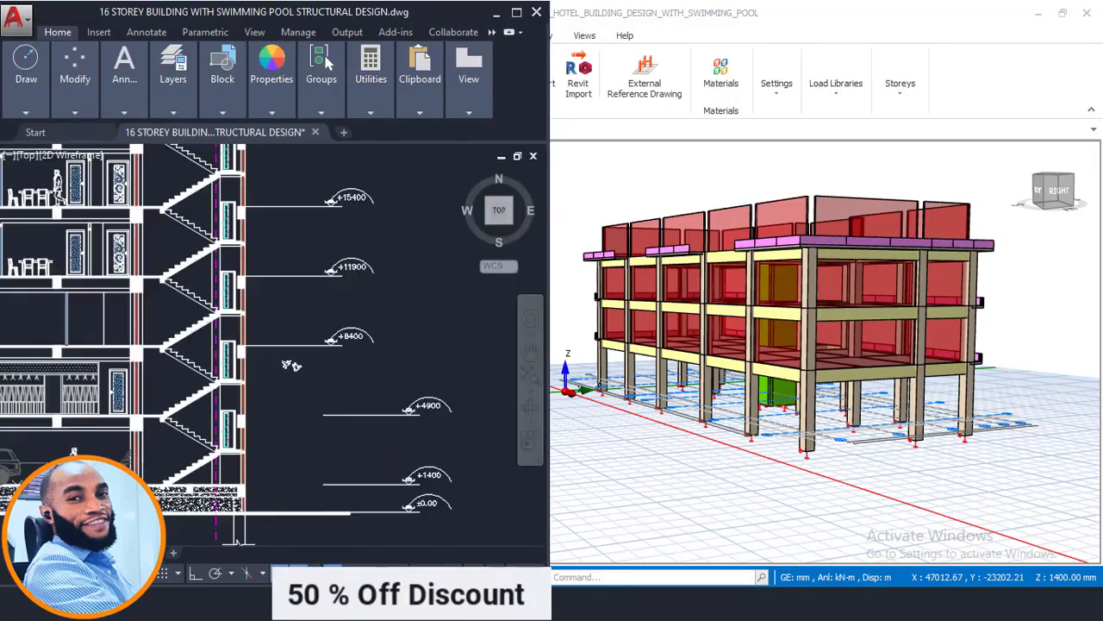
middle_drag(291, 365, 431, 348)
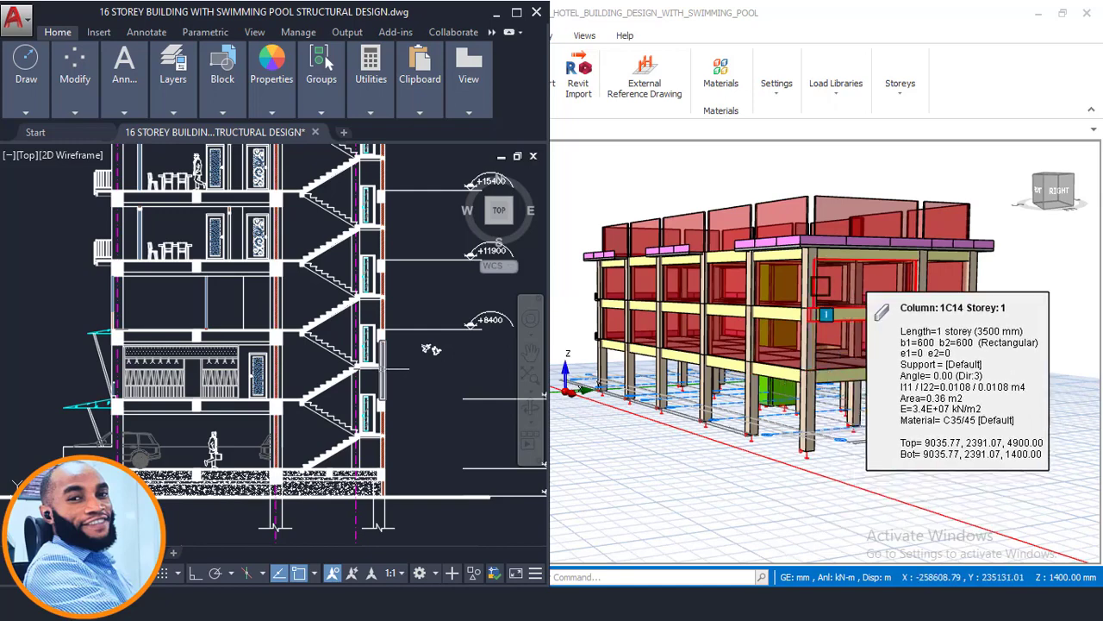
middle_drag(214, 304, 254, 325)
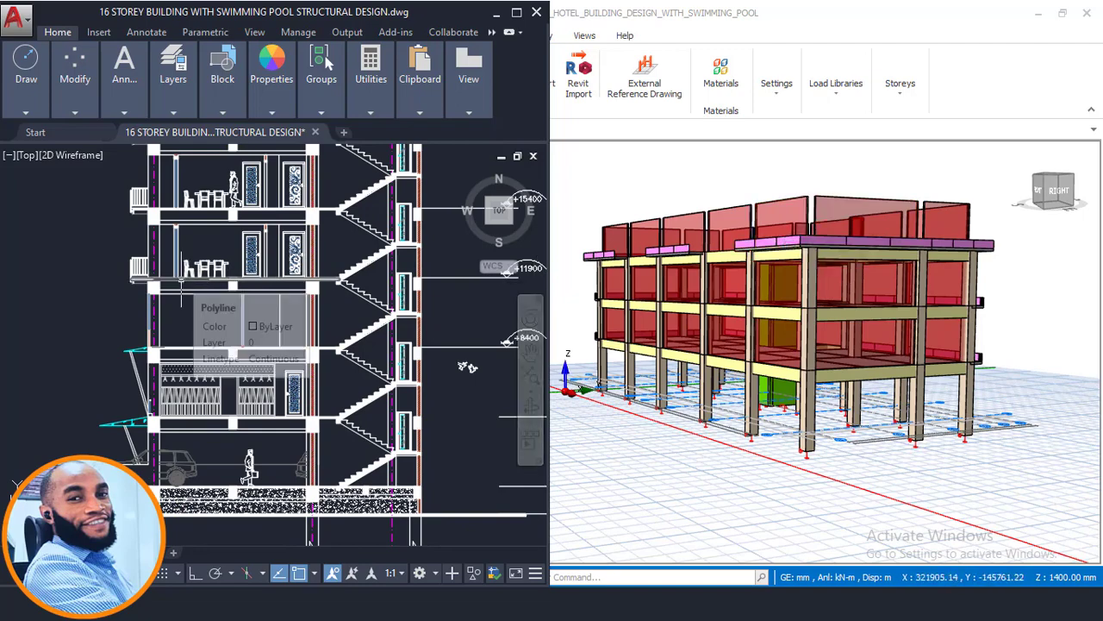
middle_drag(180, 280, 190, 405)
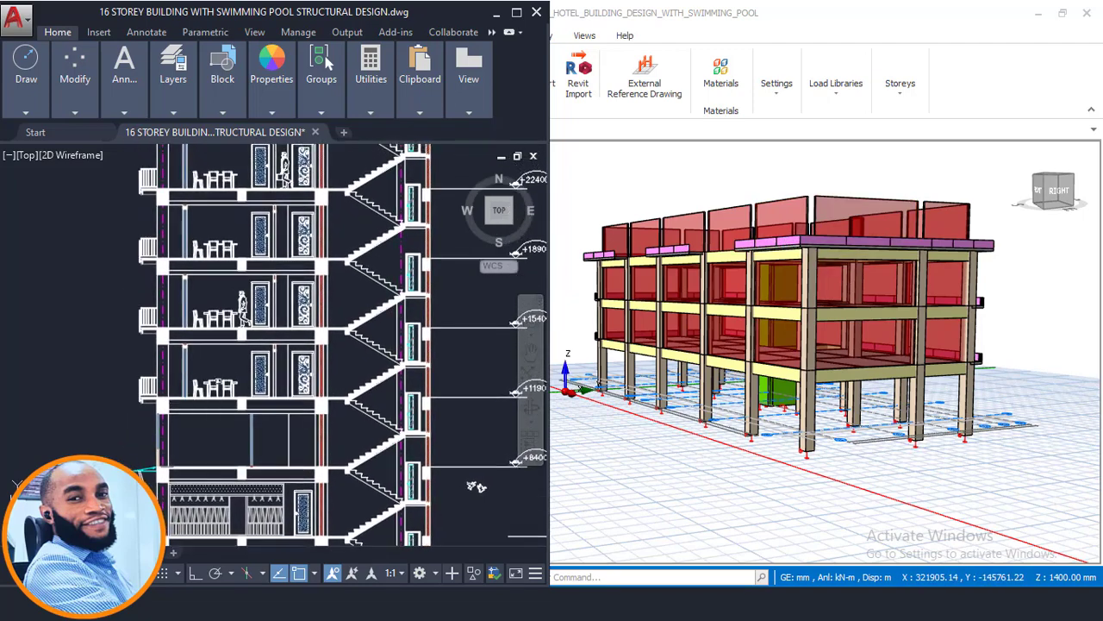
- Examine the storeys and level marks of the section upward to the planted terrace
scroll(219, 367, down, 4)
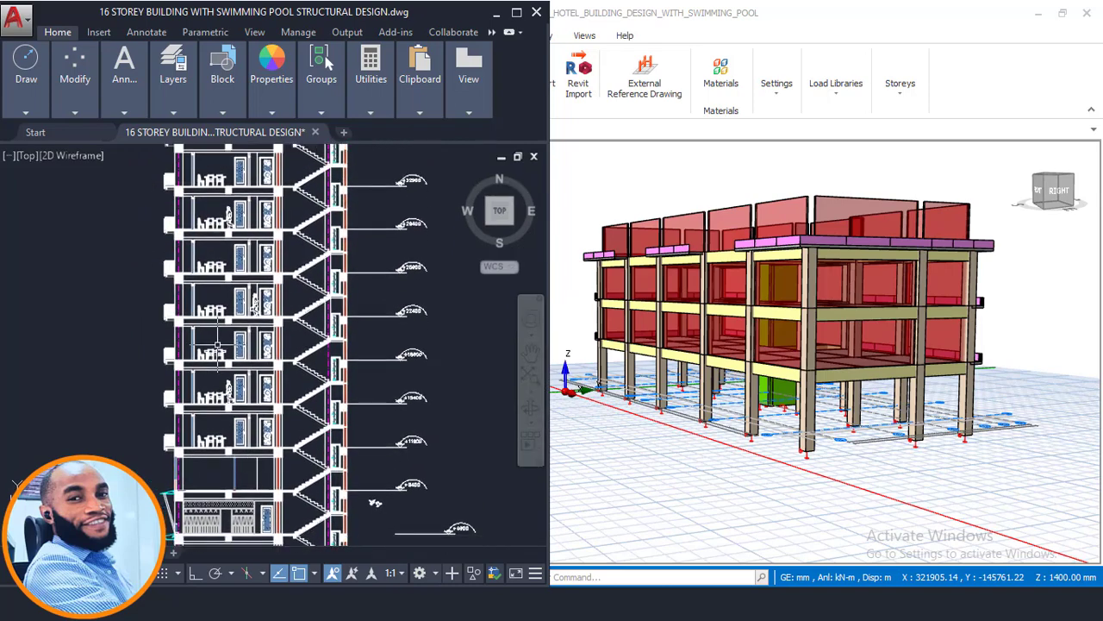
middle_drag(218, 335, 215, 354)
middle_drag(219, 314, 217, 343)
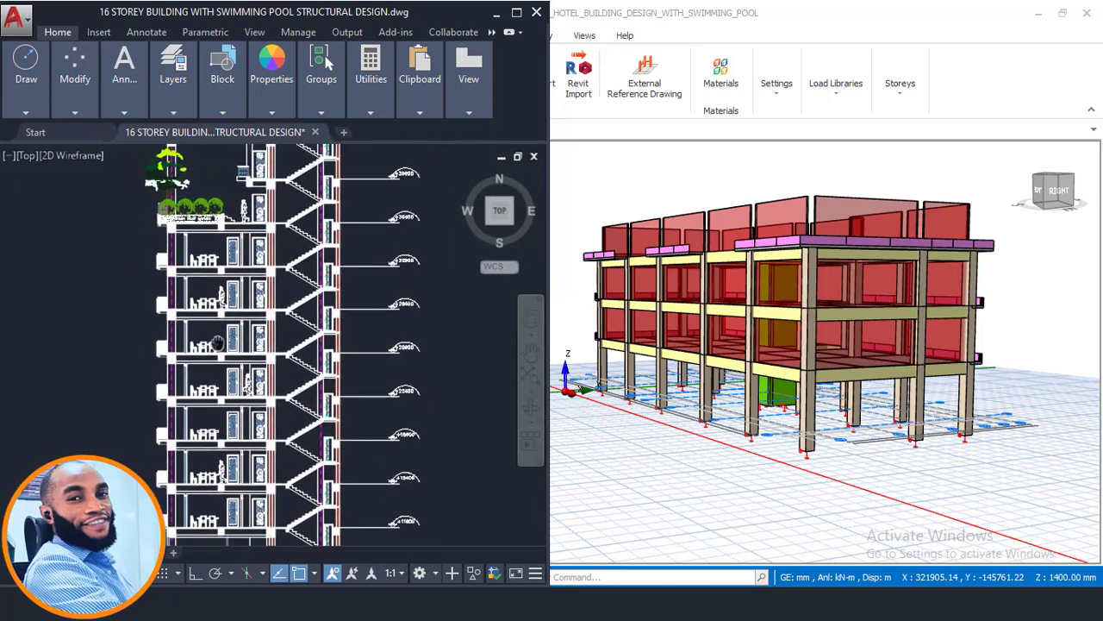
middle_drag(220, 301, 223, 328)
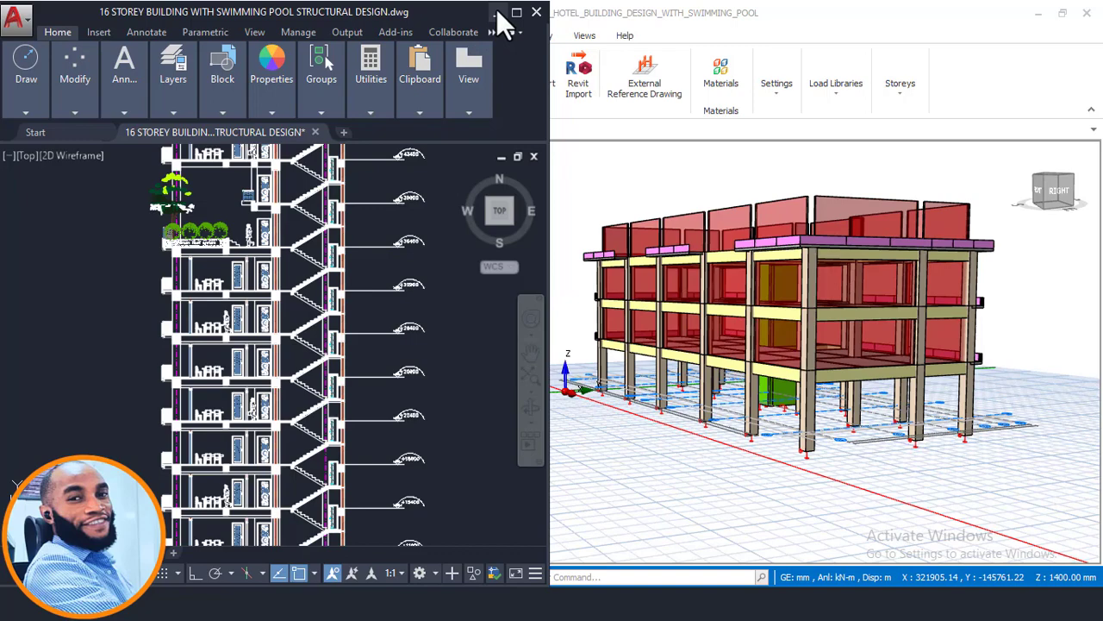
- Look through the floor plans from the second floor upward and check the typical floor plan's title
scroll(284, 316, down, 6)
middle_drag(328, 310, 237, 490)
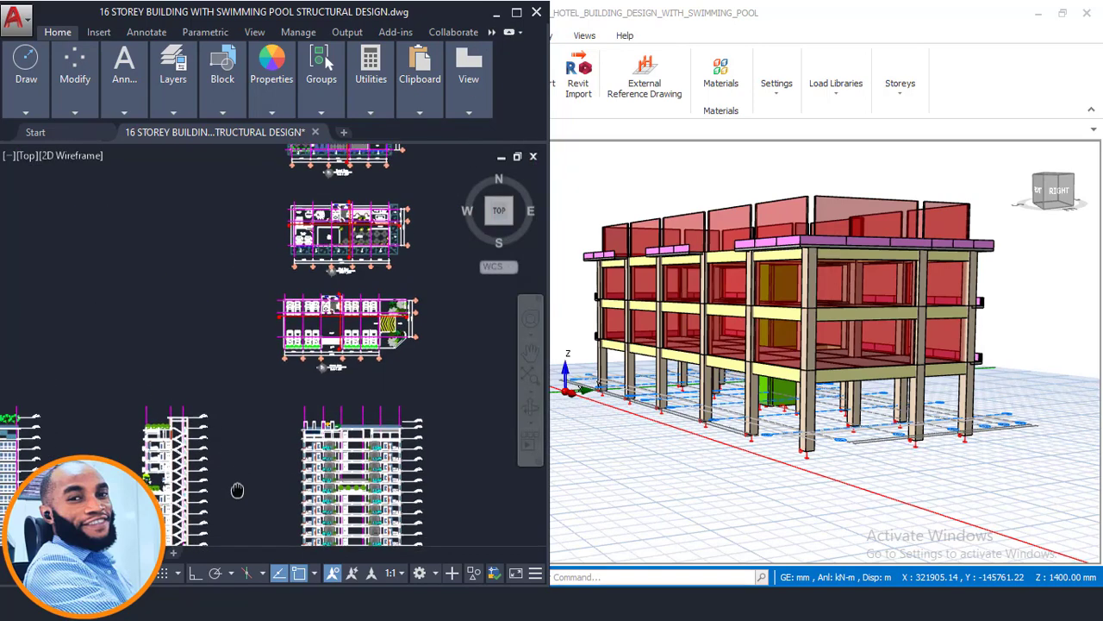
scroll(305, 310, up, 6)
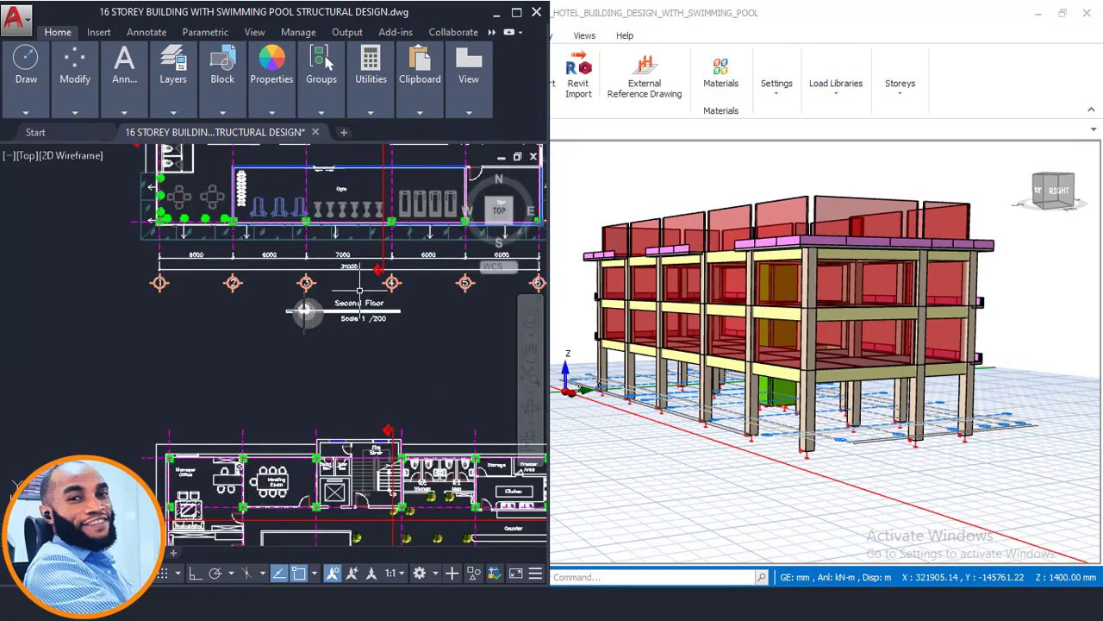
scroll(307, 327, up, 5)
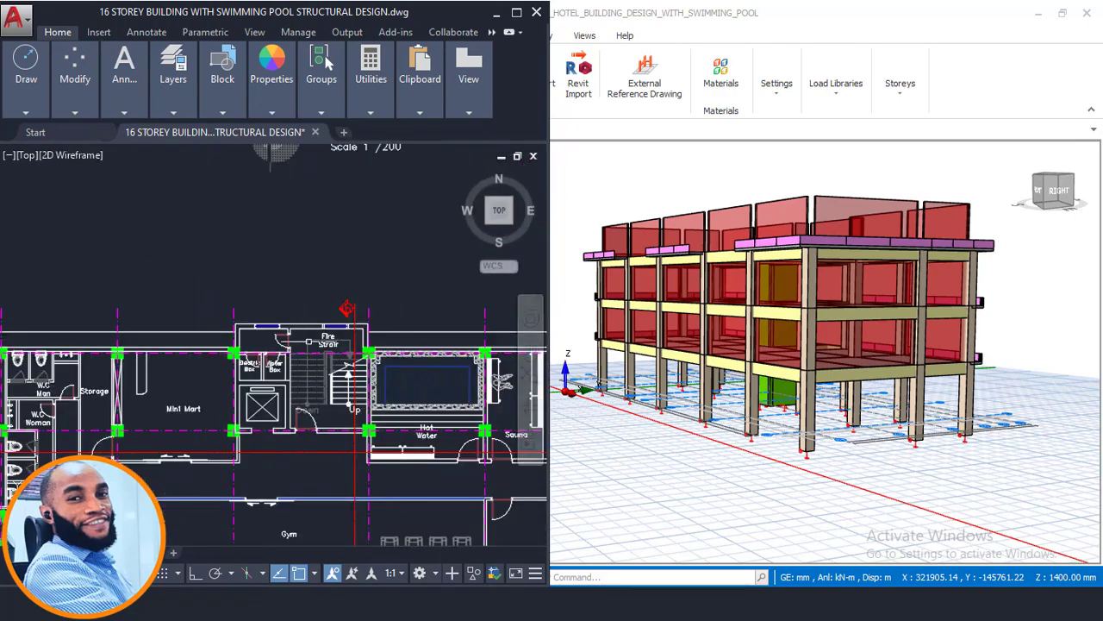
middle_drag(340, 281, 334, 422)
scroll(339, 268, up, 5)
middle_drag(343, 275, 256, 301)
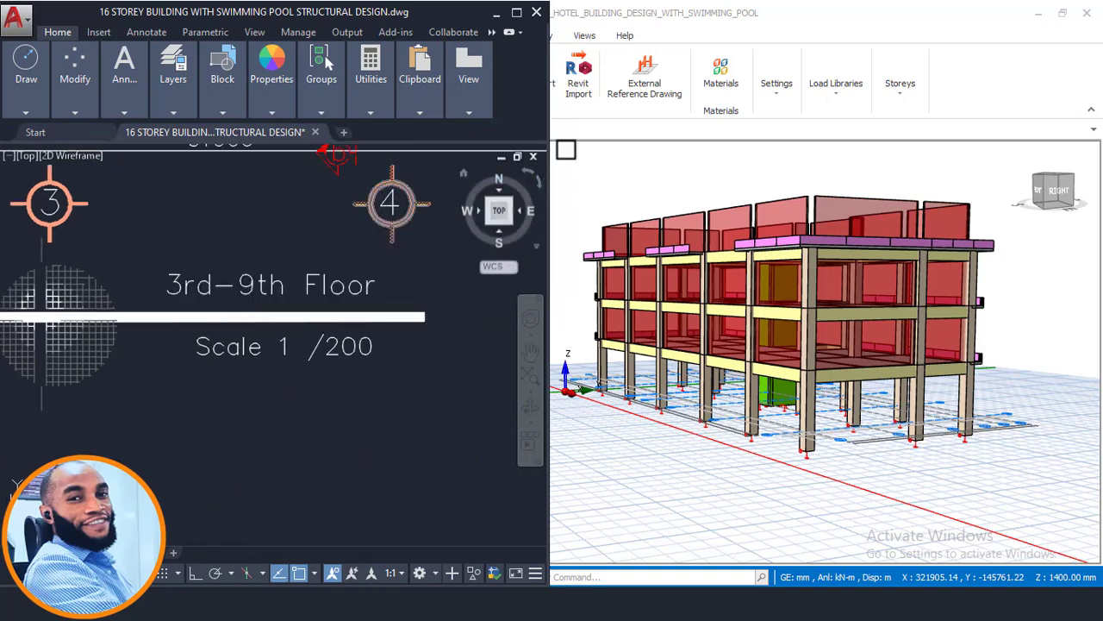
- Switch to ProtaStructure and inspect the modelled storeys from the back of the building in the 3D view
click(747, 175)
middle_drag(722, 209, 384, 257)
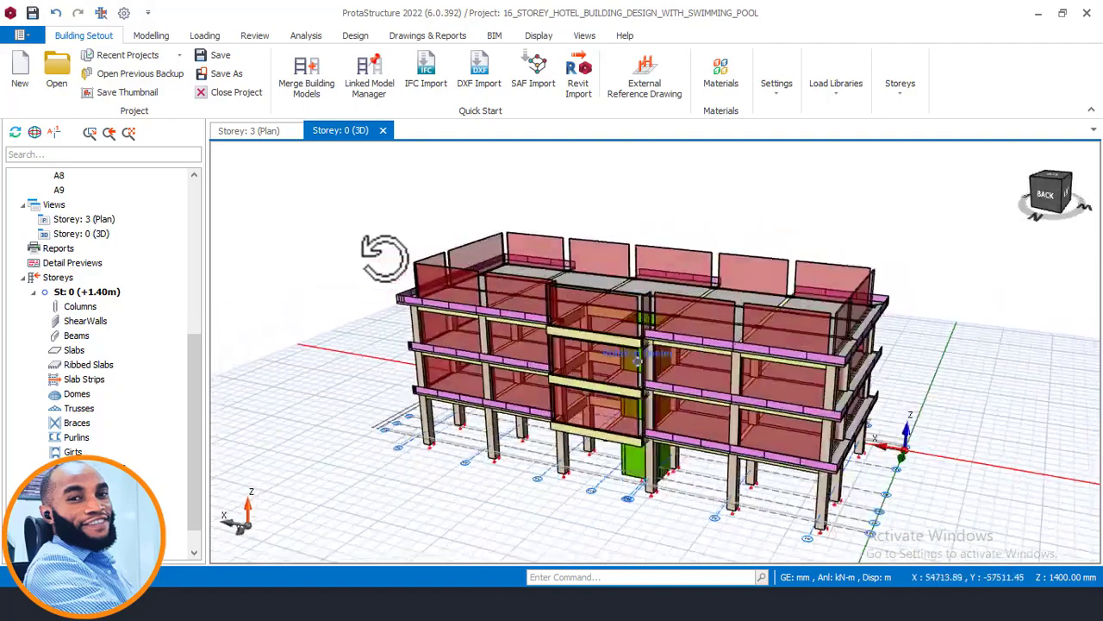
shift+middle_drag(586, 297, 630, 344)
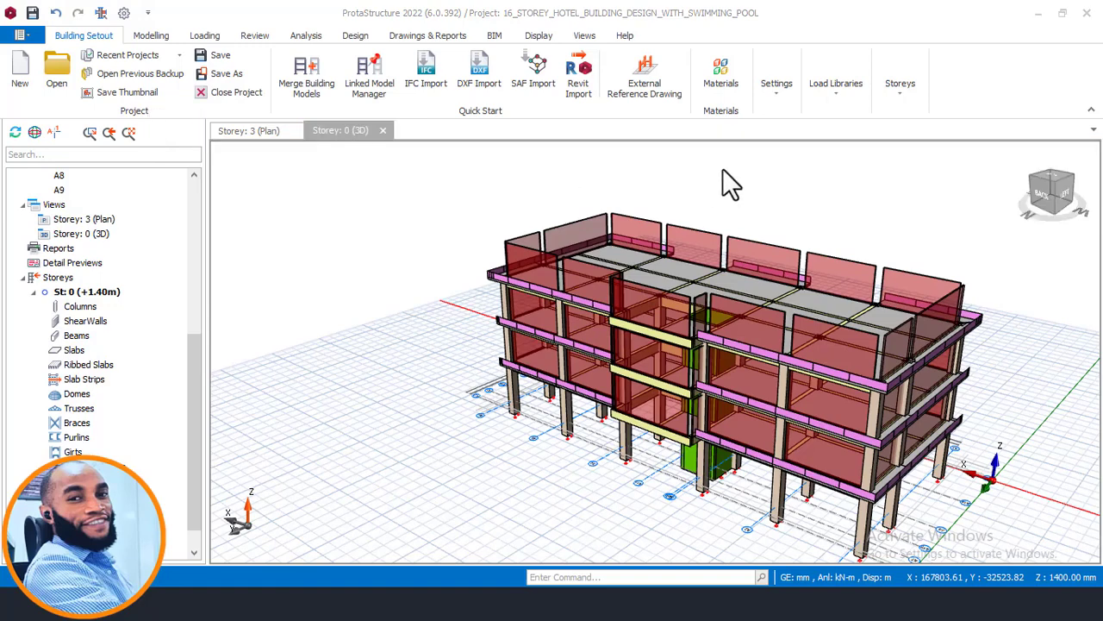
- Show the Storey 3 plan and open the Insert Storey operation
click(91, 37)
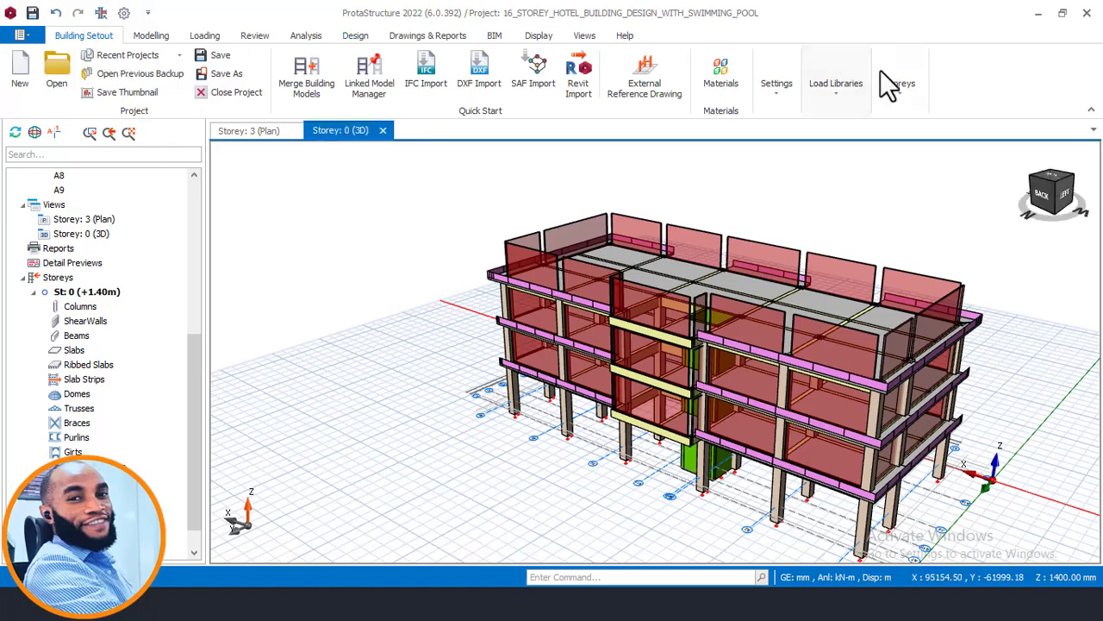
click(250, 131)
scroll(451, 243, down, 2)
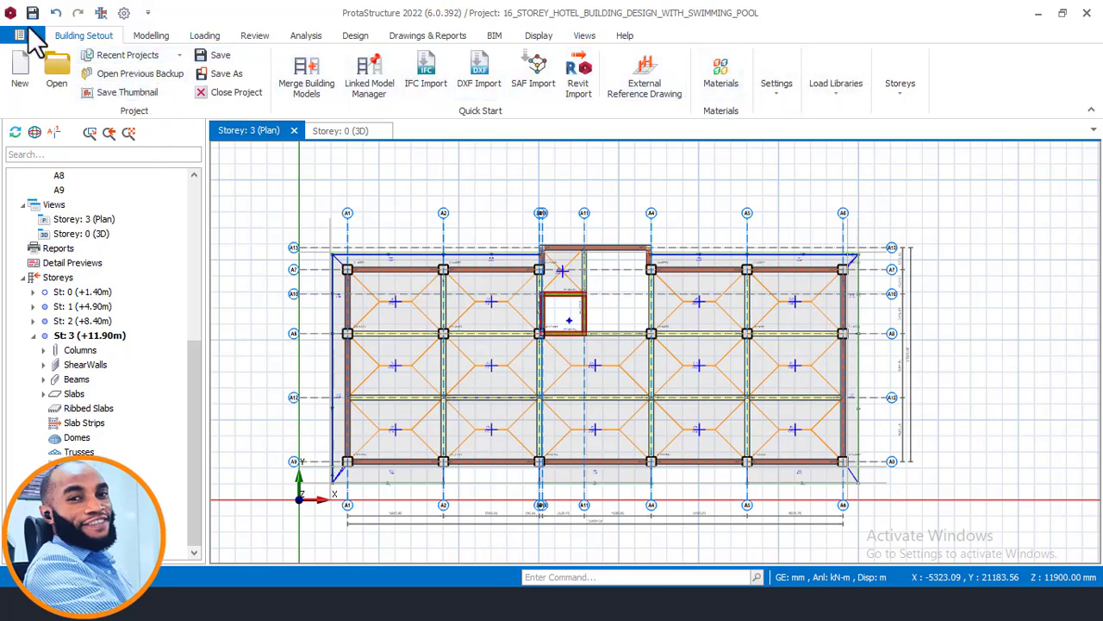
click(912, 102)
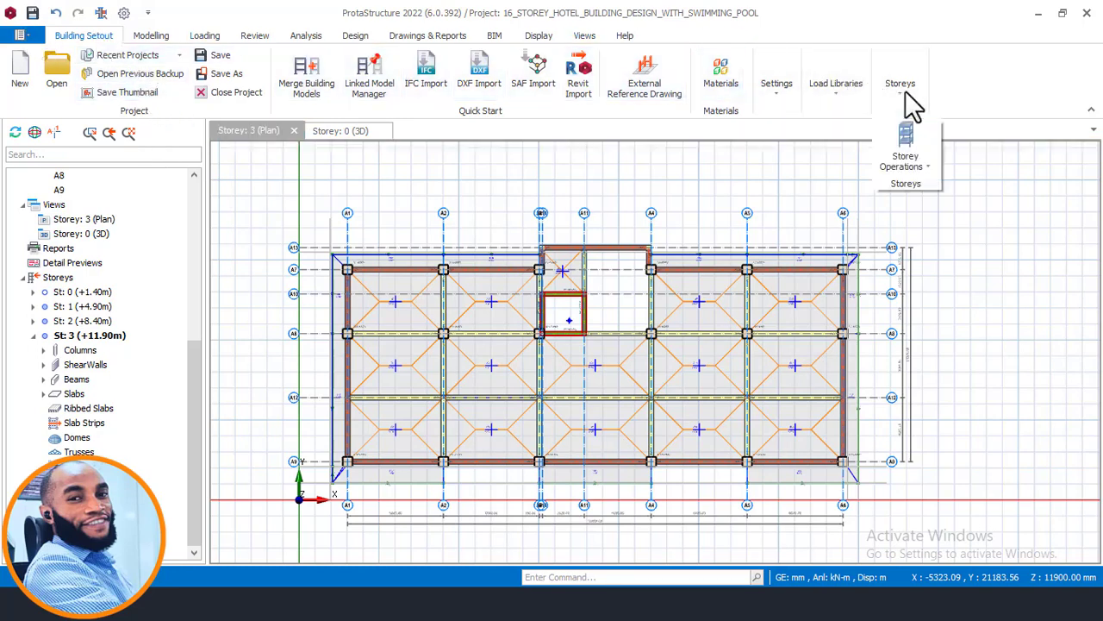
click(907, 146)
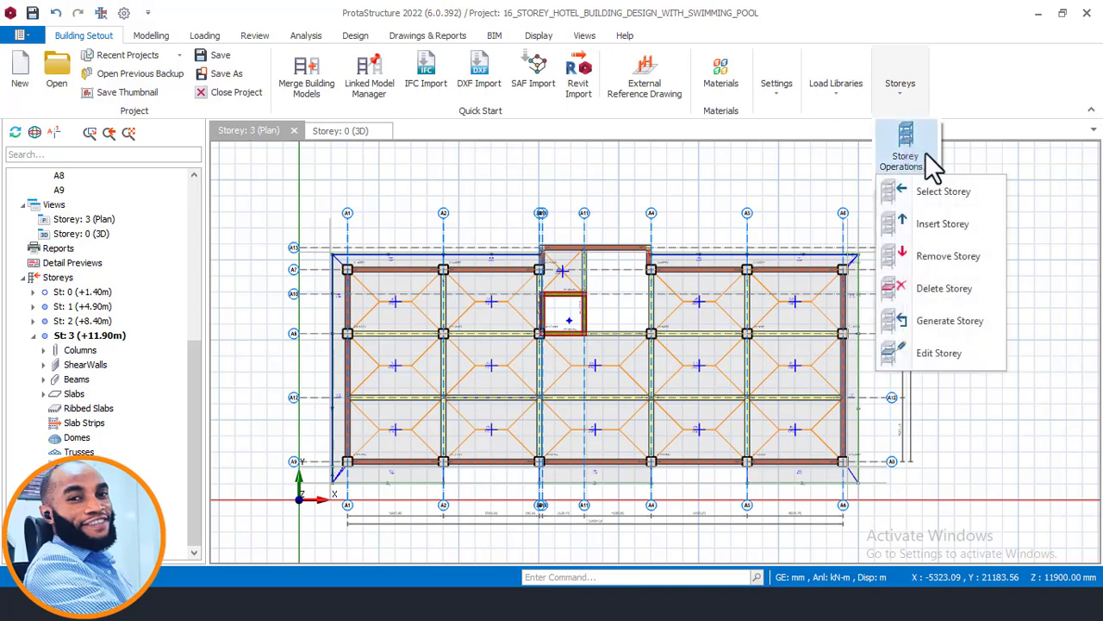
click(949, 229)
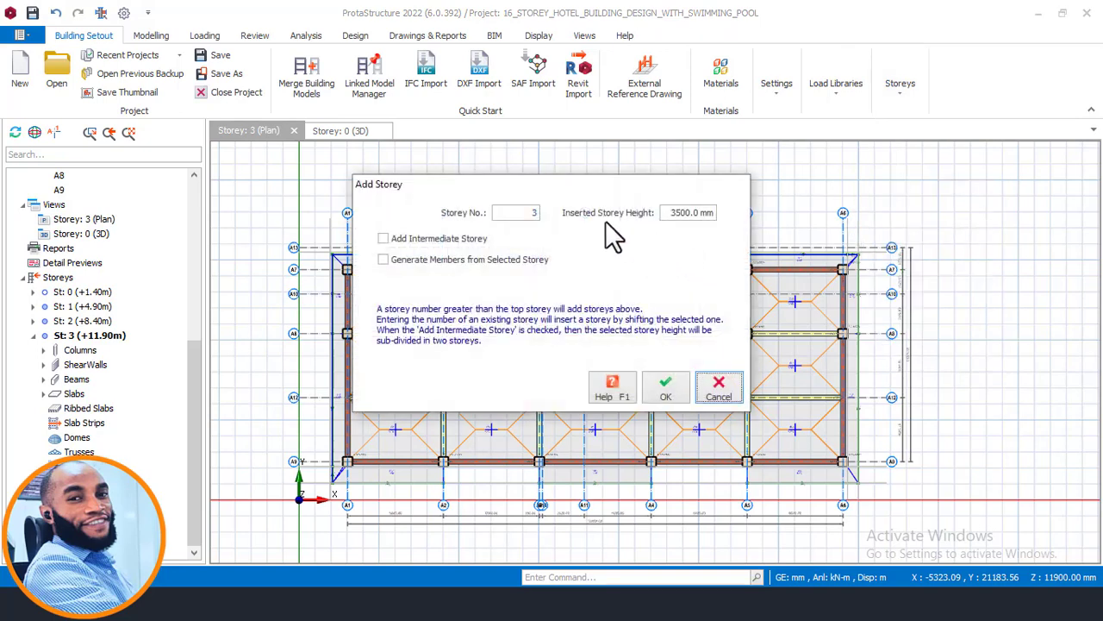
click(703, 153)
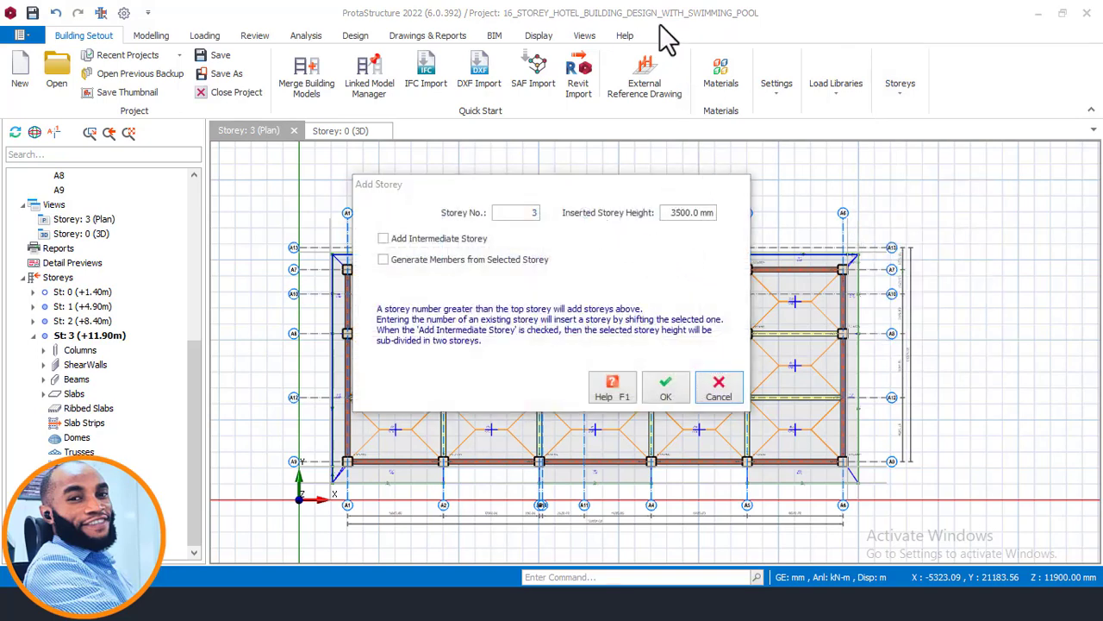
- Recheck the typical floor title in AutoCAD, then return to ProtaStructure and reposition the Add Storey dialog over the plan
double_click(543, 213)
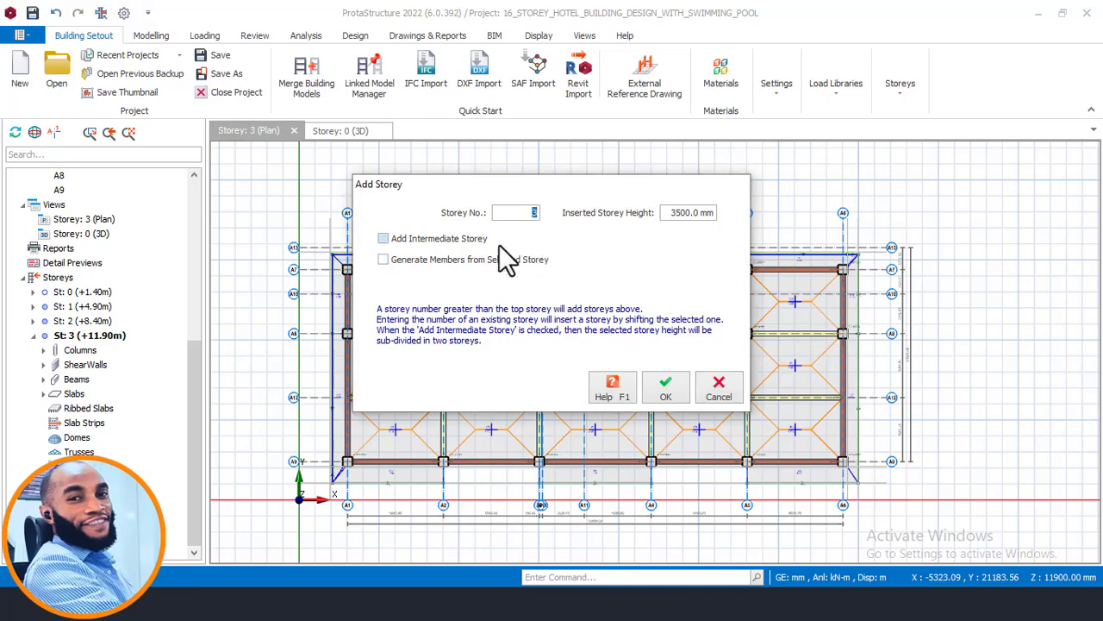
click(288, 602)
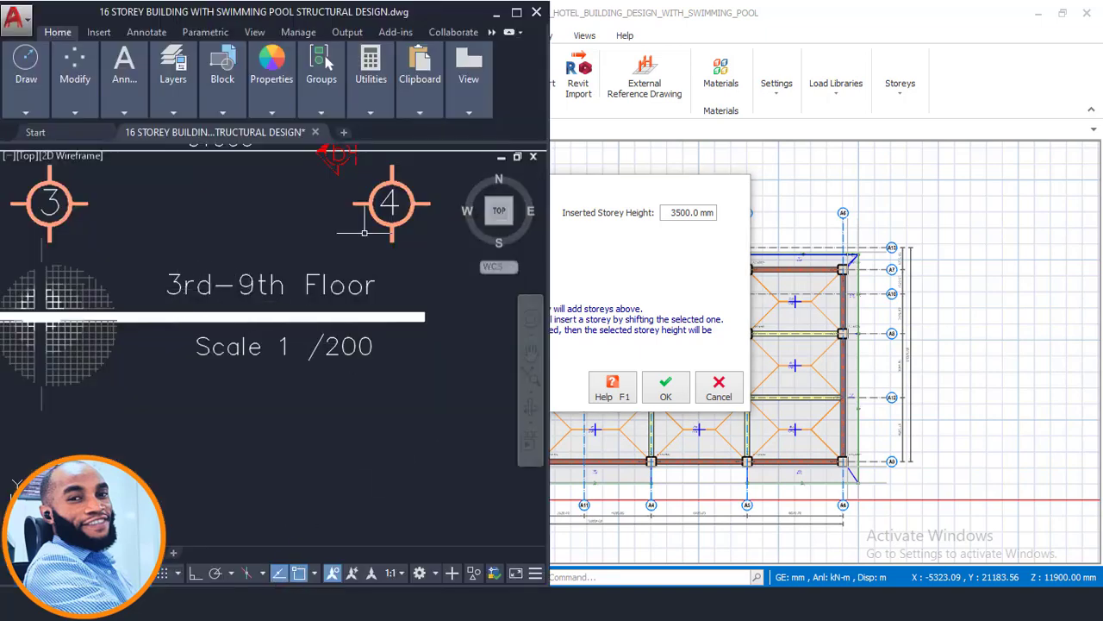
click(496, 12)
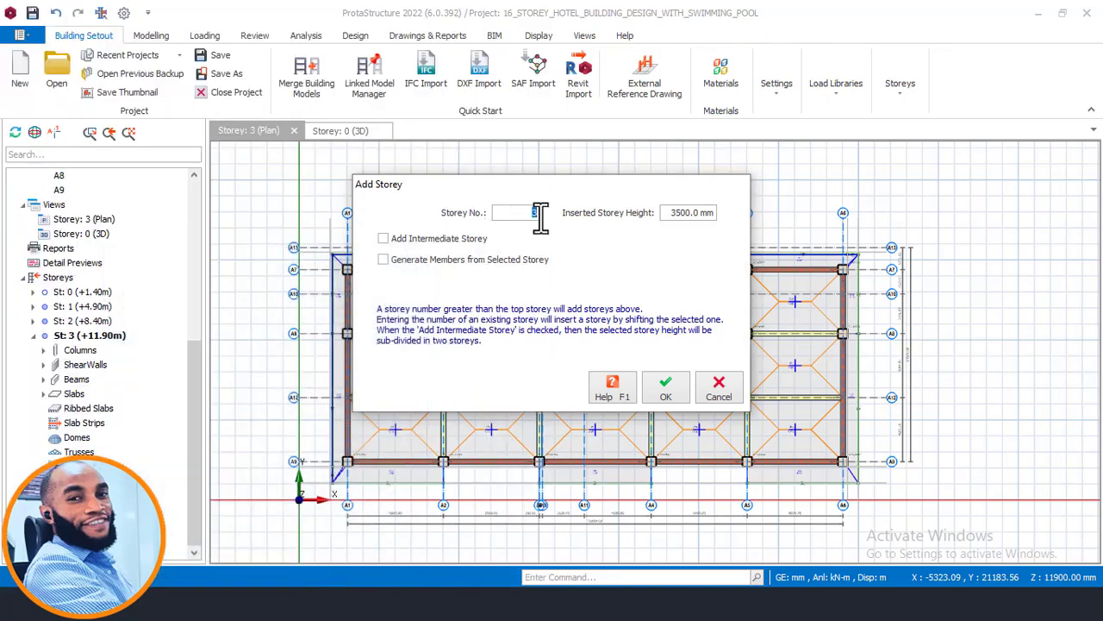
drag(540, 190, 774, 178)
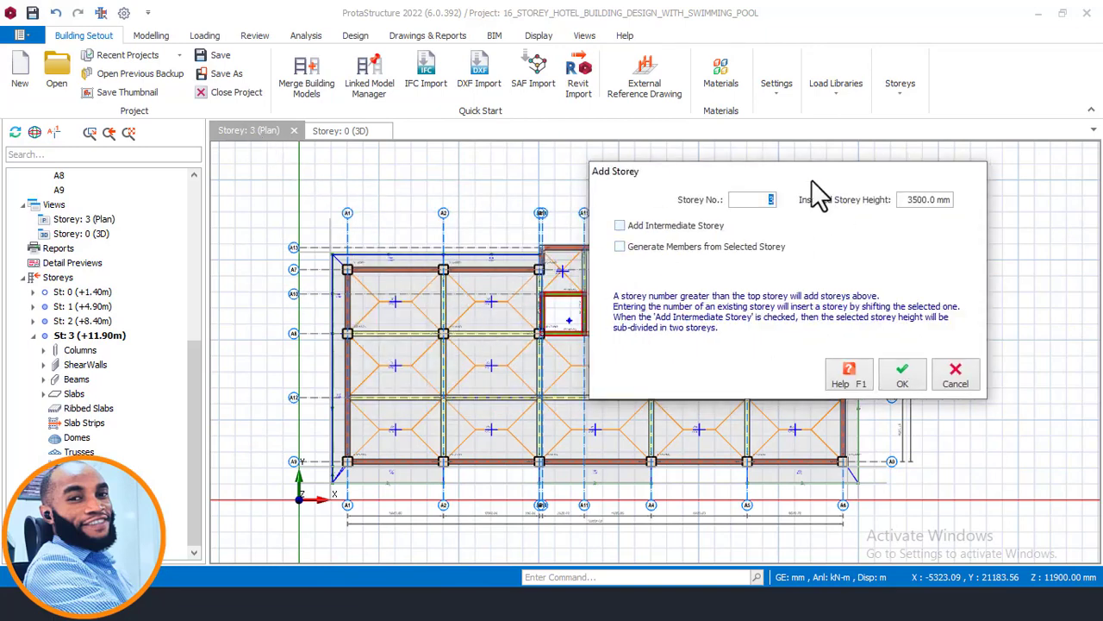
drag(788, 178, 623, 172)
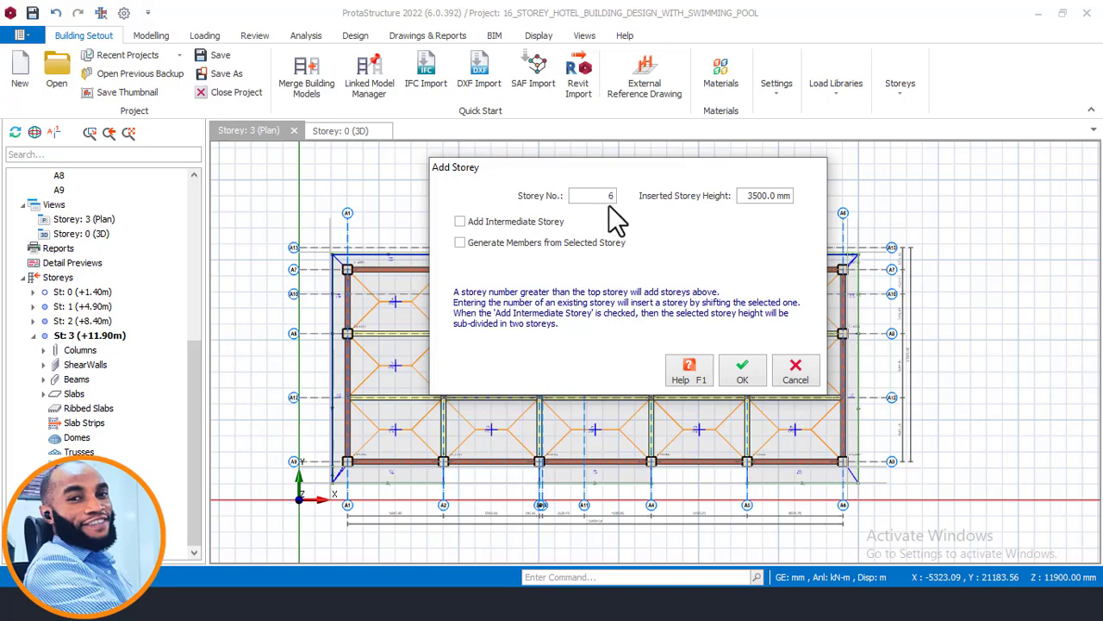
- Set the storey number to 9 and enable generating members from the selected storey
key(BackSpace)
text(3)
drag(606, 198, 618, 198)
click(460, 242)
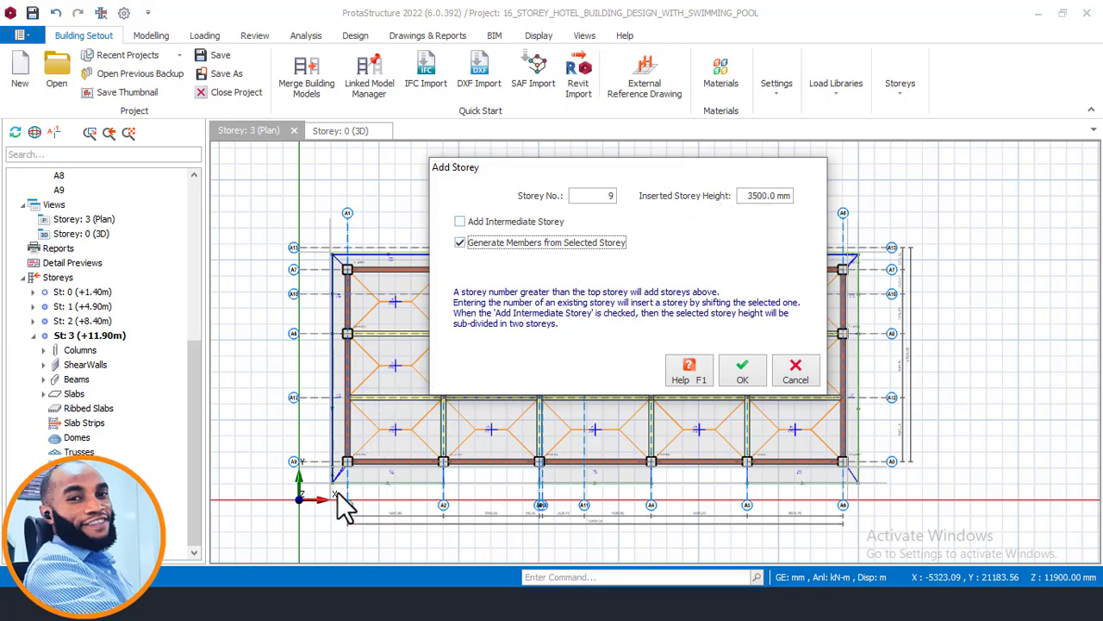
- Switch to AutoCAD and examine the level marks of the typical storeys beside the staircase in the section
click(256, 576)
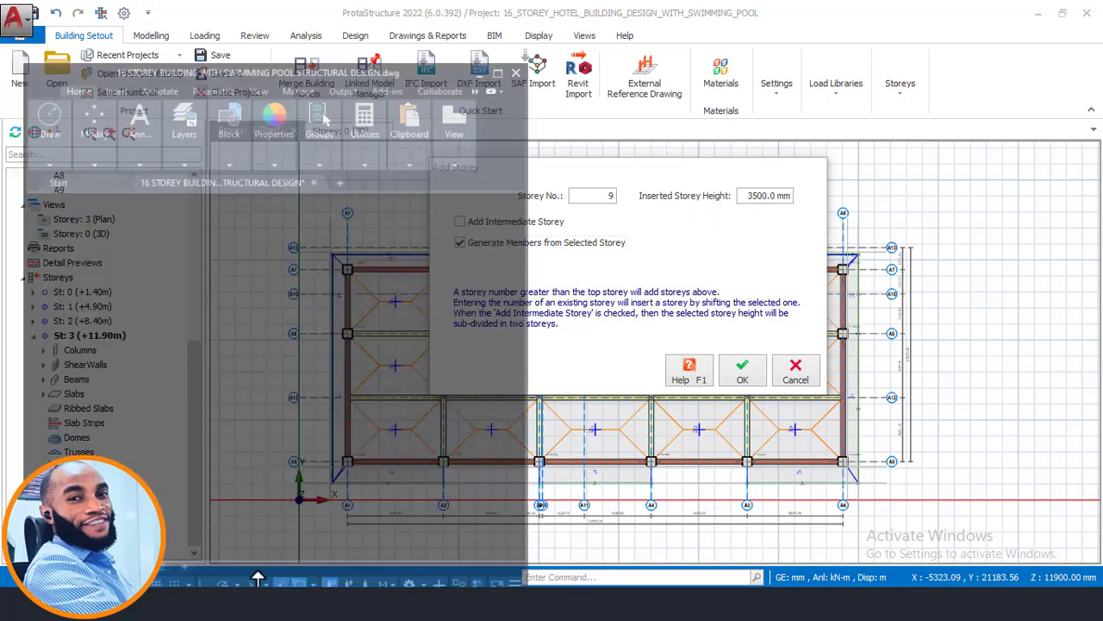
scroll(355, 340, down, 10)
middle_drag(288, 414, 398, 243)
scroll(398, 243, down, 3)
middle_drag(323, 423, 302, 304)
scroll(301, 364, up, 3)
scroll(300, 363, up, 5)
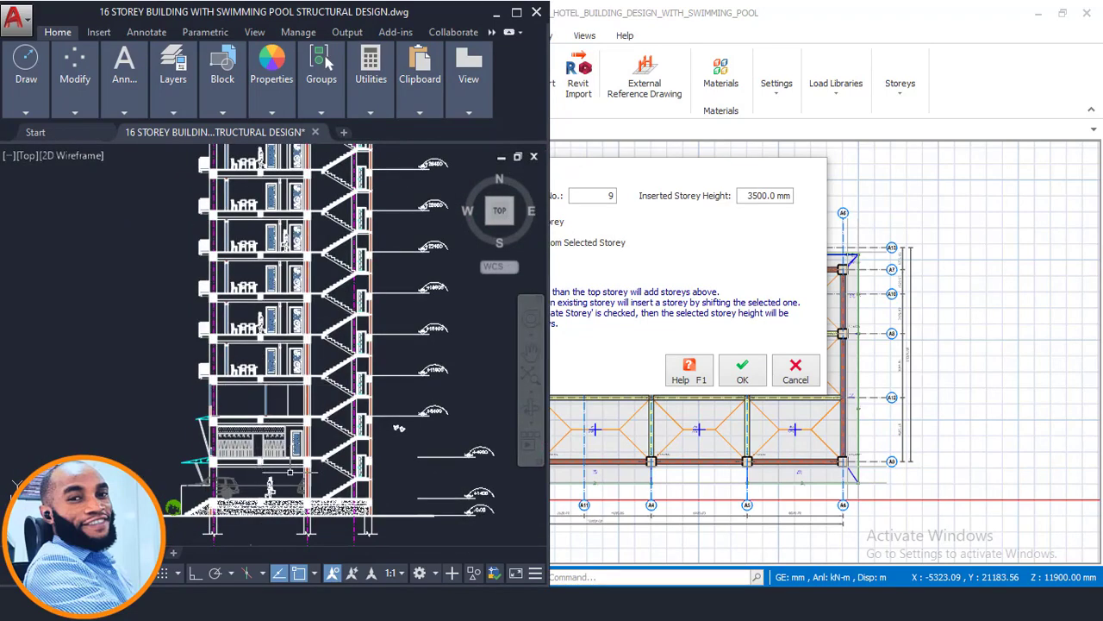
middle_drag(277, 355, 117, 388)
scroll(266, 408, up, 3)
scroll(351, 376, up, 2)
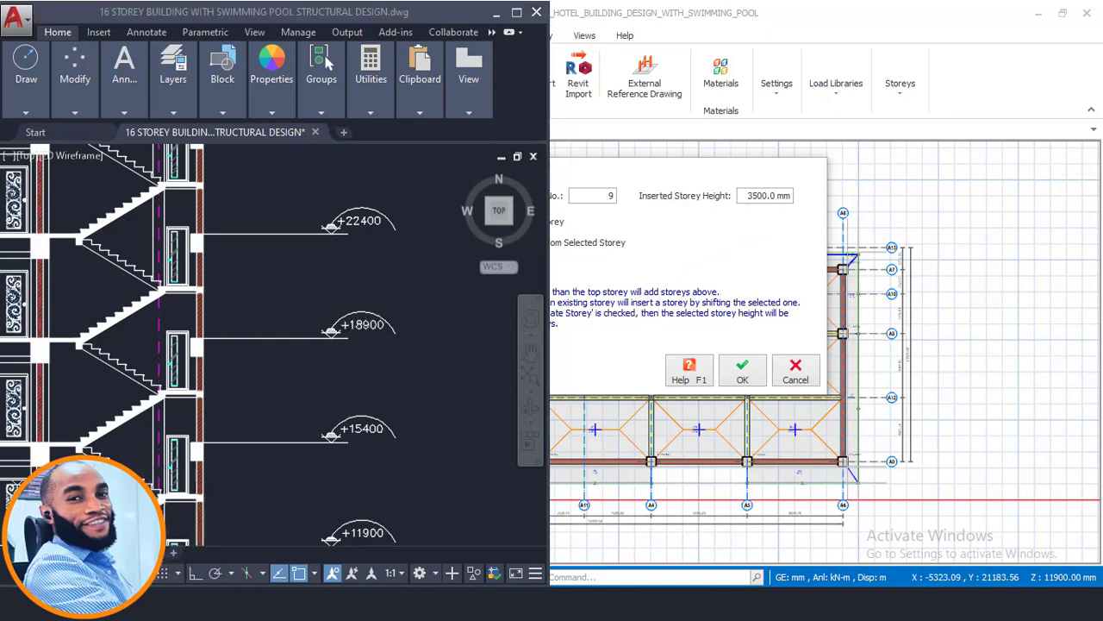
- Open Calculator beside the section and compute the storey height between the +18900 and +15400 levels as 18900 - 15400
key(alt+Tab)
drag(147, 109, 527, 120)
click(532, 343)
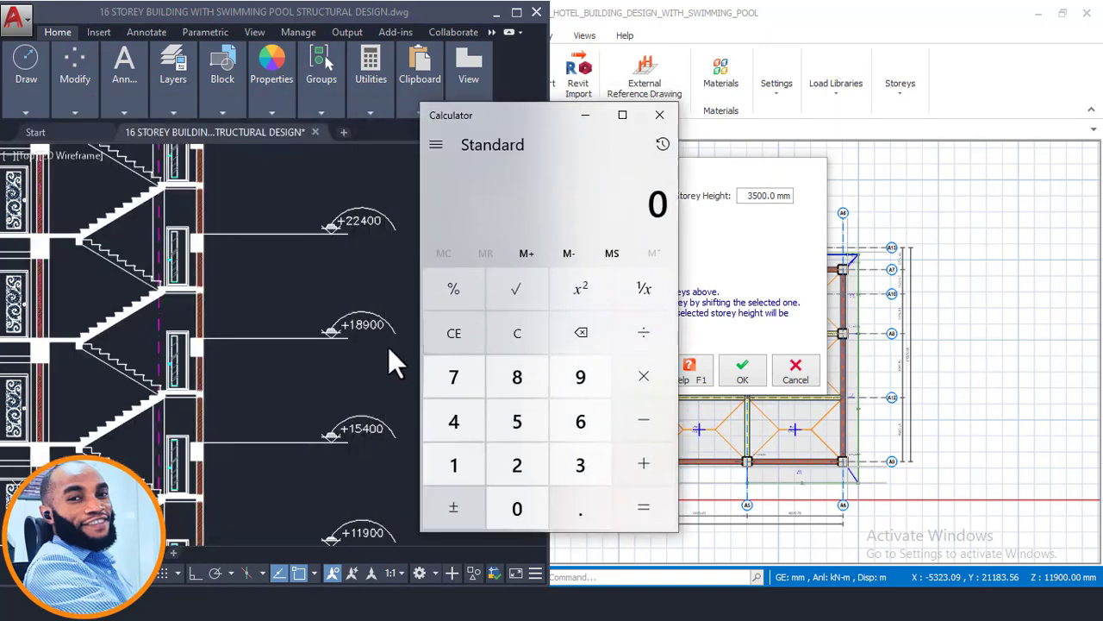
click(462, 448)
click(501, 375)
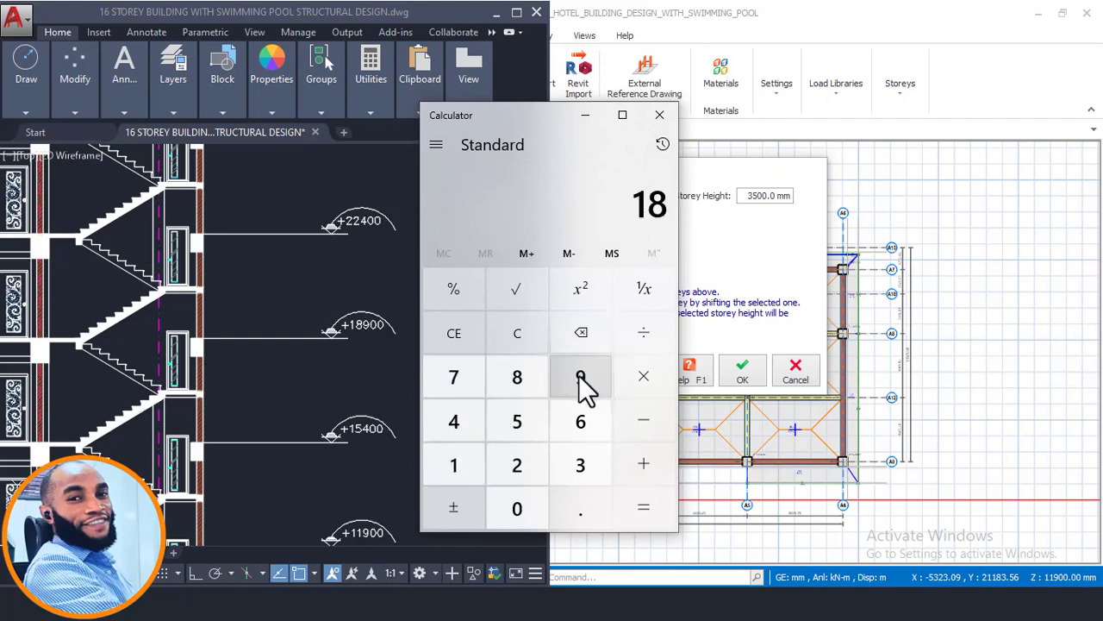
click(581, 377)
click(528, 511)
click(526, 506)
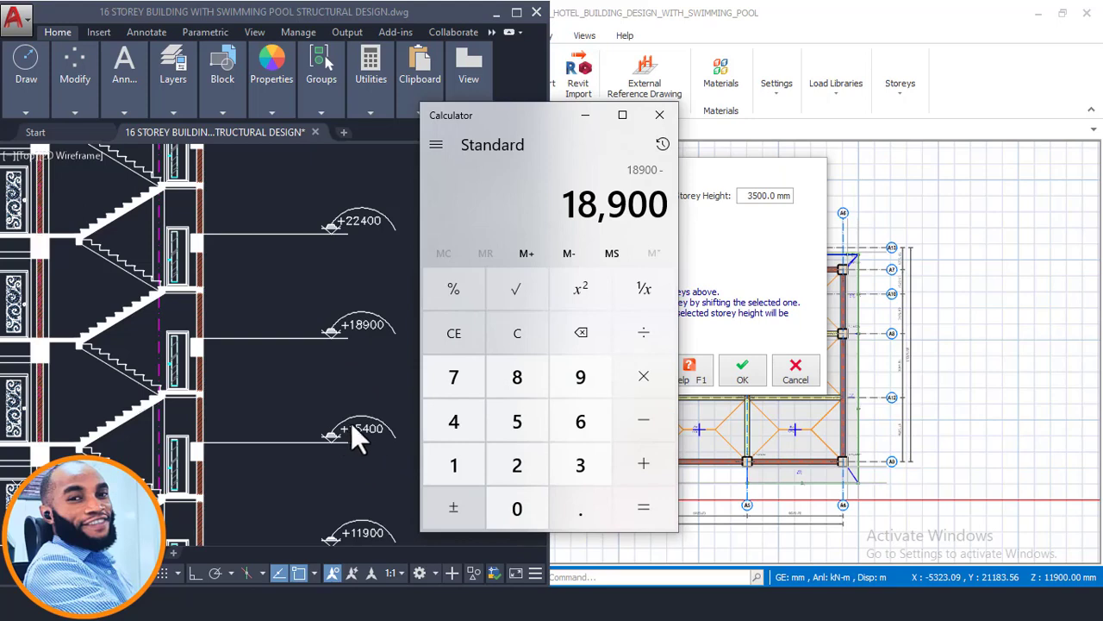
click(473, 460)
click(507, 430)
click(449, 407)
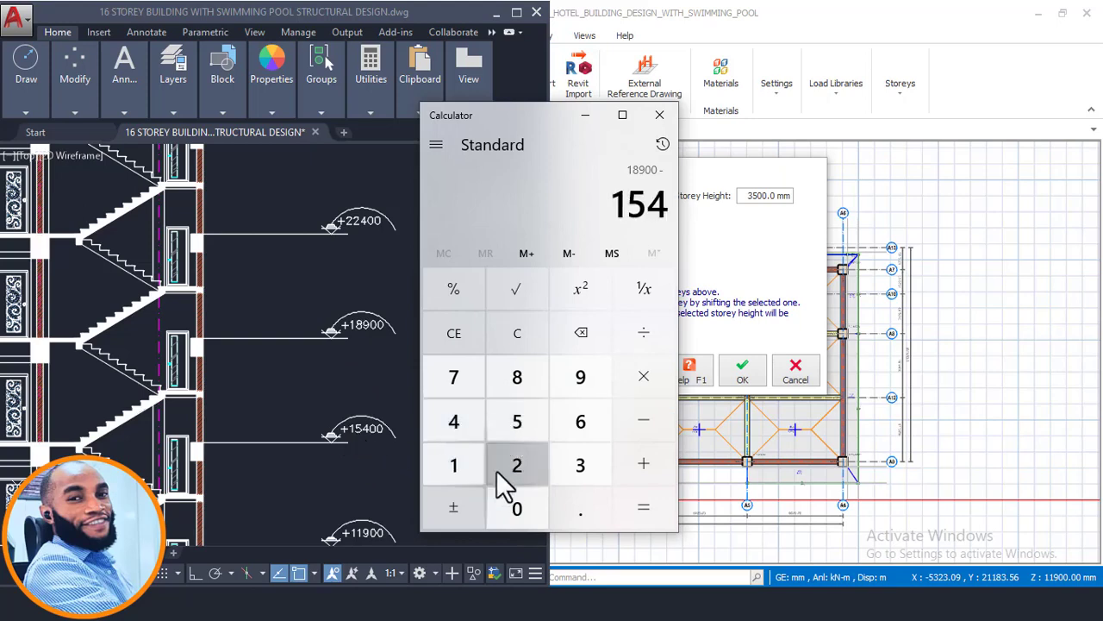
click(515, 507)
click(515, 508)
click(644, 507)
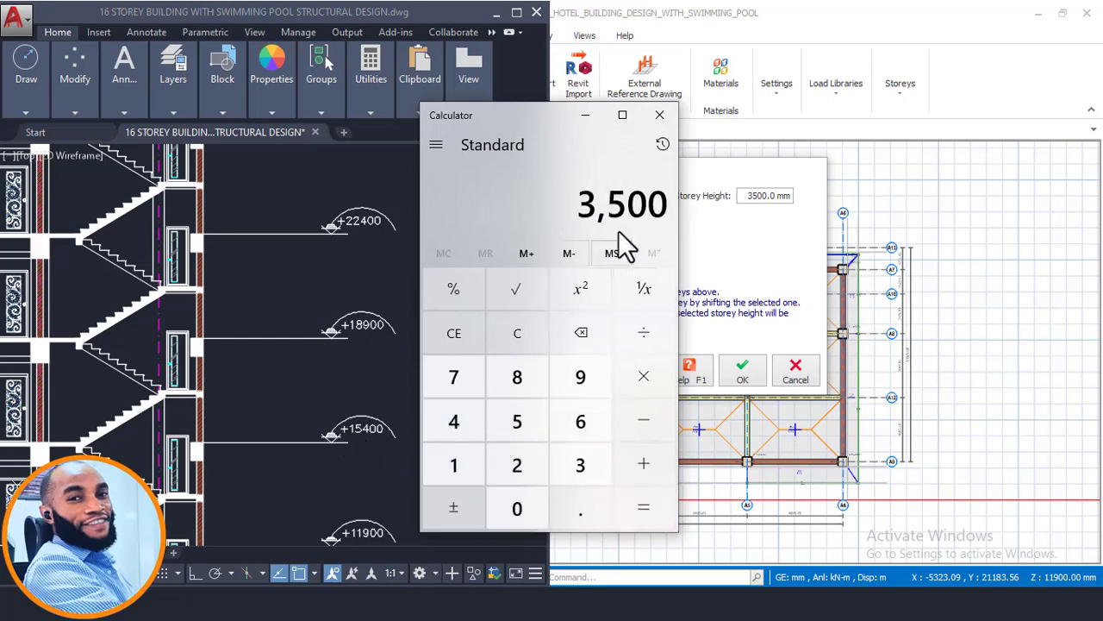
- Compute the storey height between the +22400 and +18900 section levels in Calculator as 22400 - 18900
scroll(305, 428, down, 2)
scroll(341, 309, up, 2)
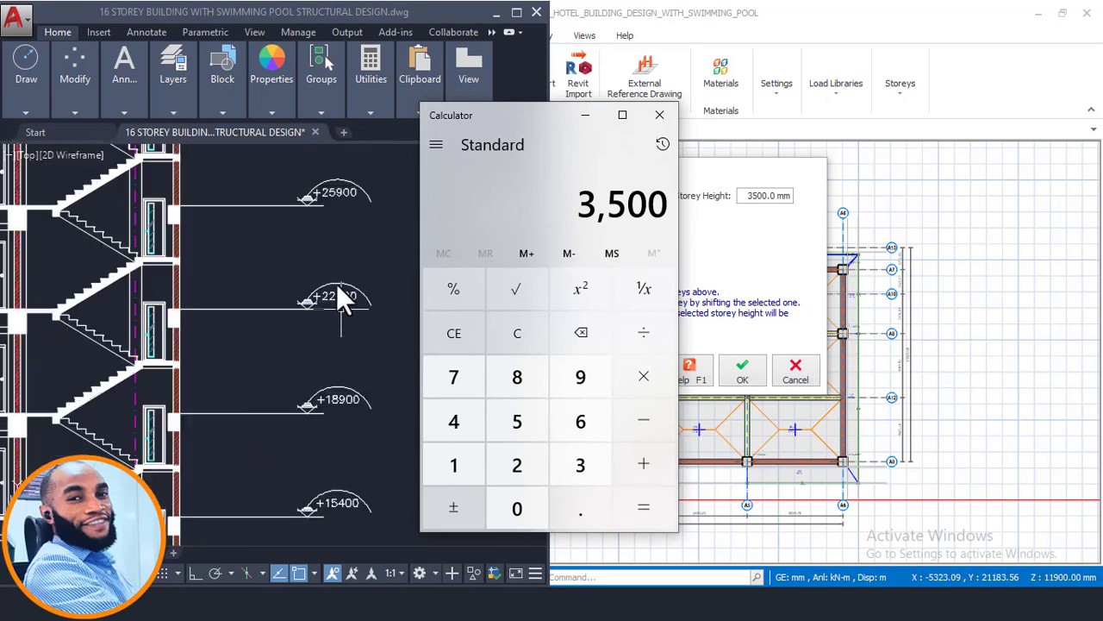
click(511, 336)
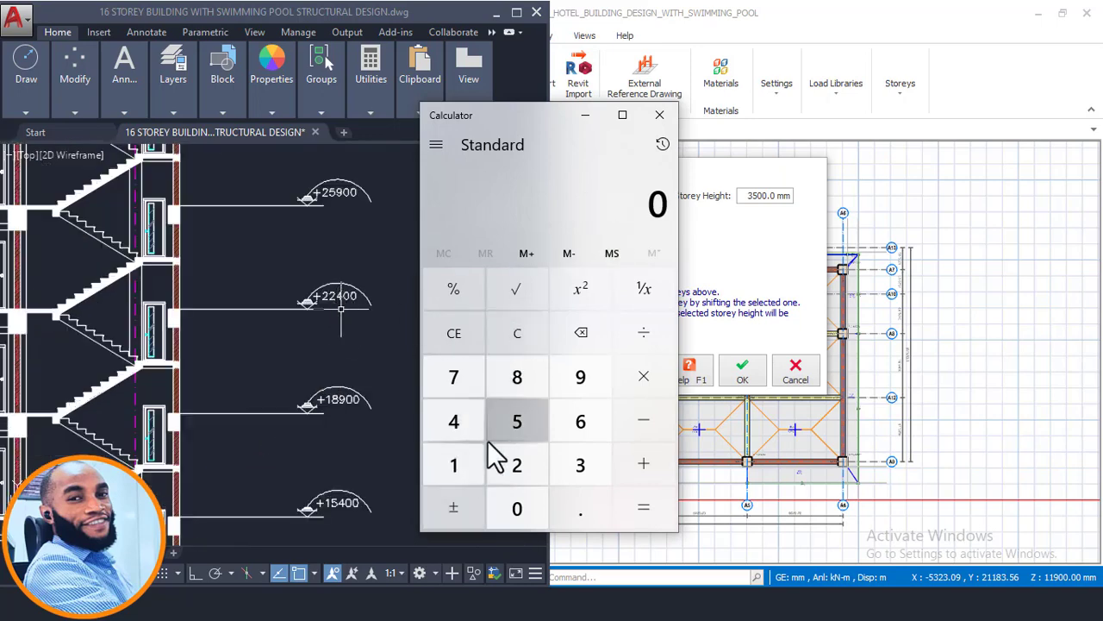
double_click(517, 452)
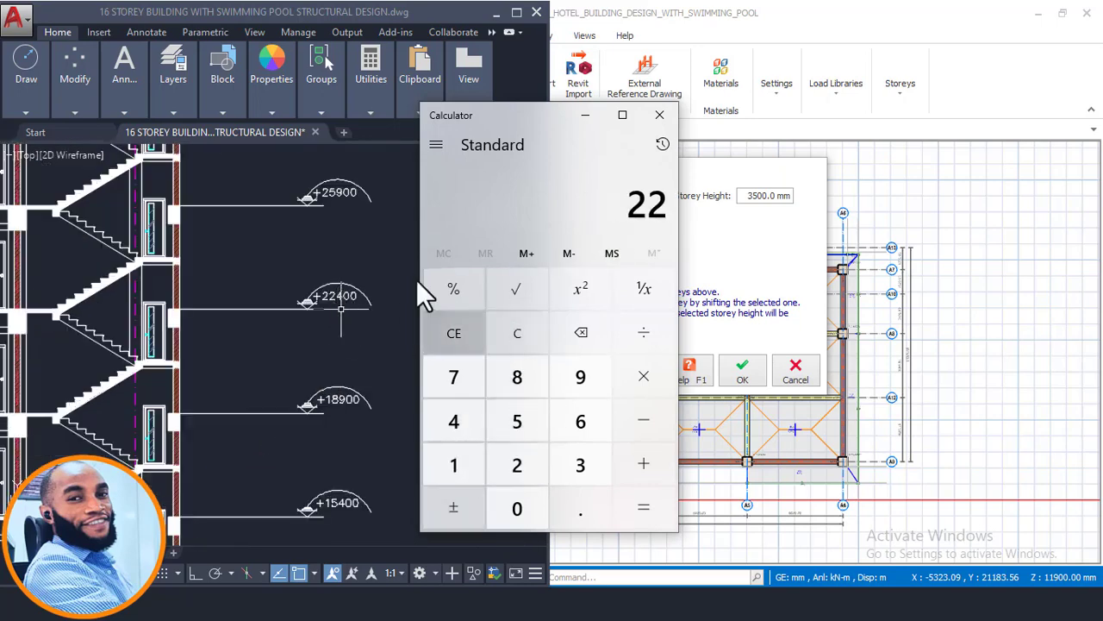
click(470, 426)
double_click(517, 508)
click(642, 419)
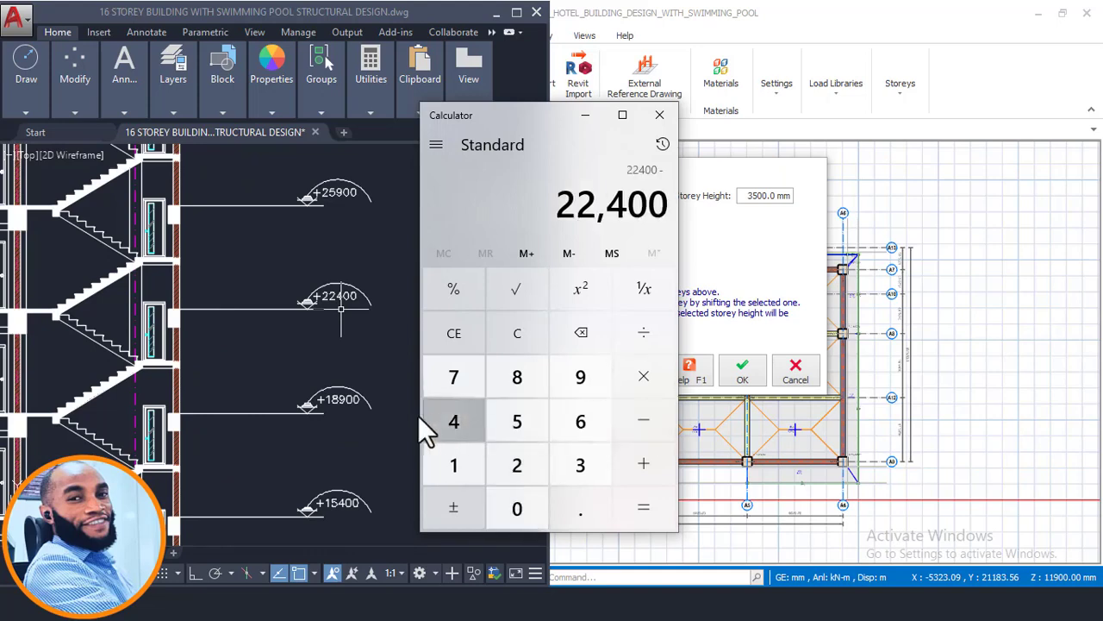
click(457, 461)
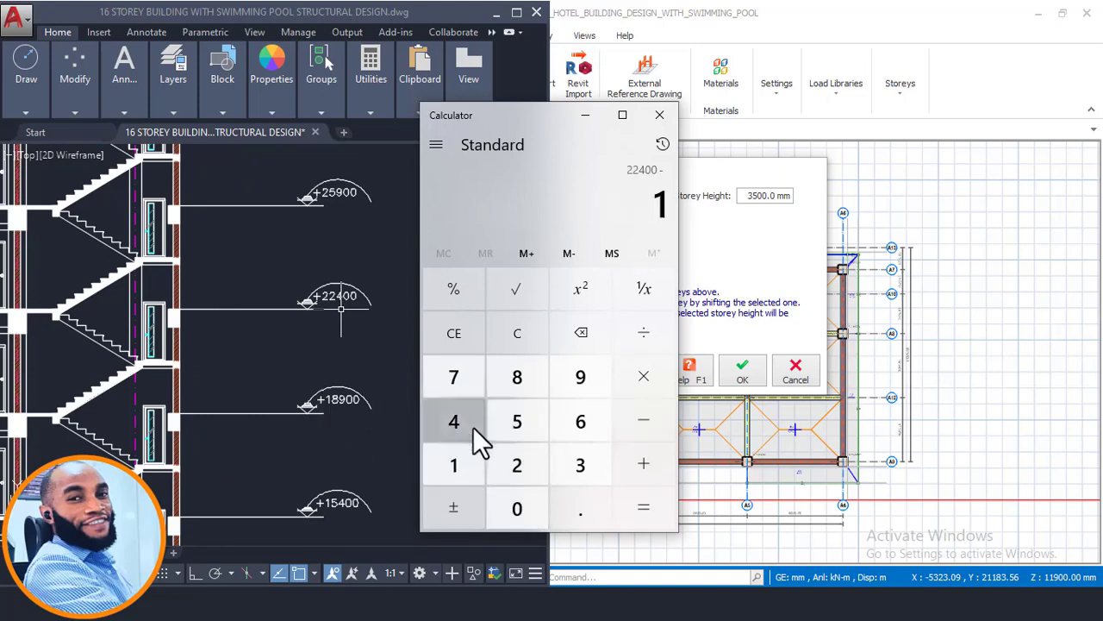
click(517, 377)
click(580, 379)
double_click(518, 503)
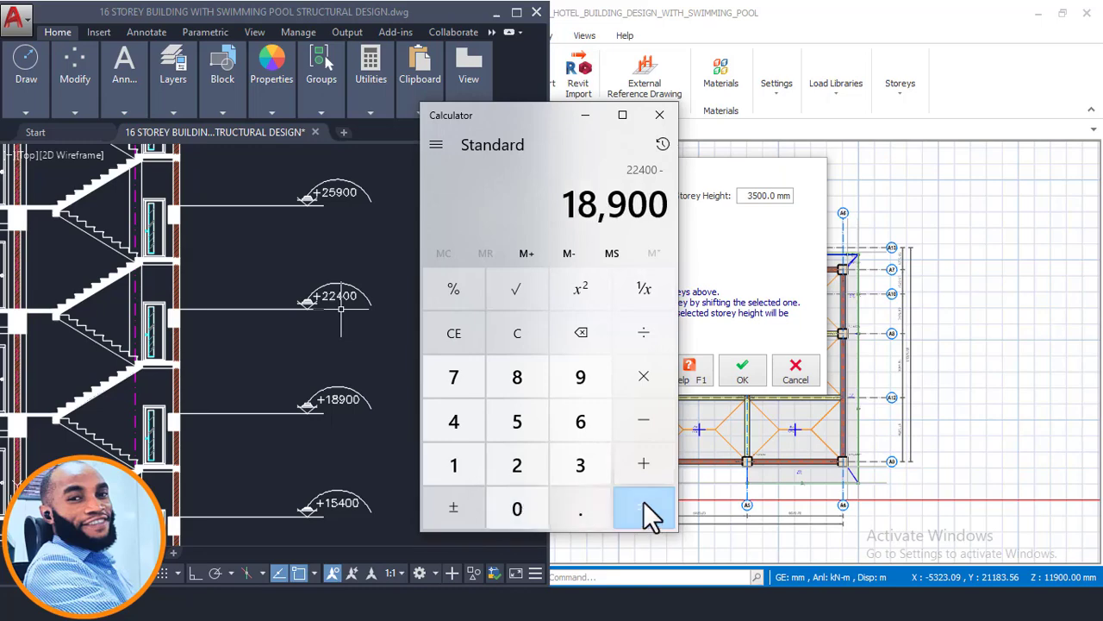
click(643, 503)
- Compute the storey height between the +25900 and +22400 section levels in Calculator as 25900 - 22400
scroll(347, 417, down, 2)
scroll(347, 278, up, 2)
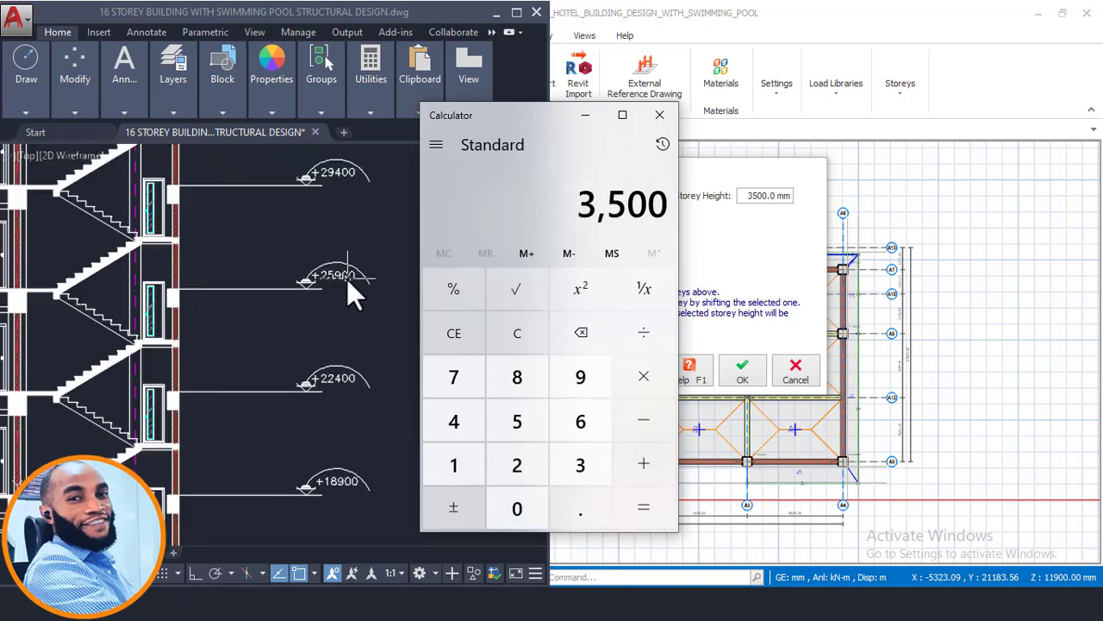
scroll(355, 269, up, 2)
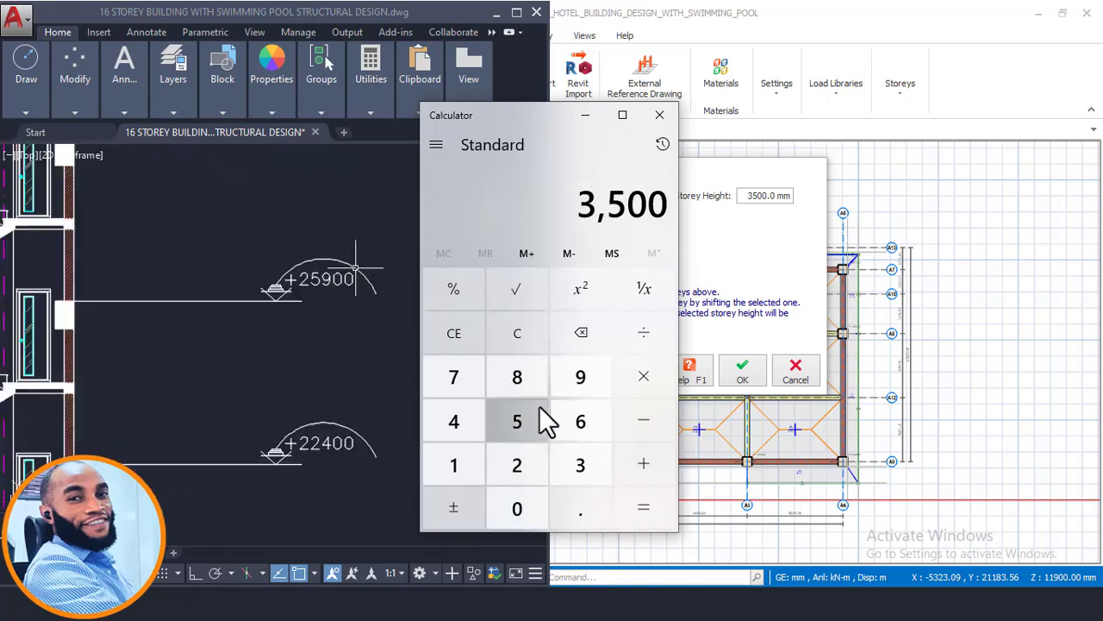
click(519, 473)
click(525, 426)
click(580, 379)
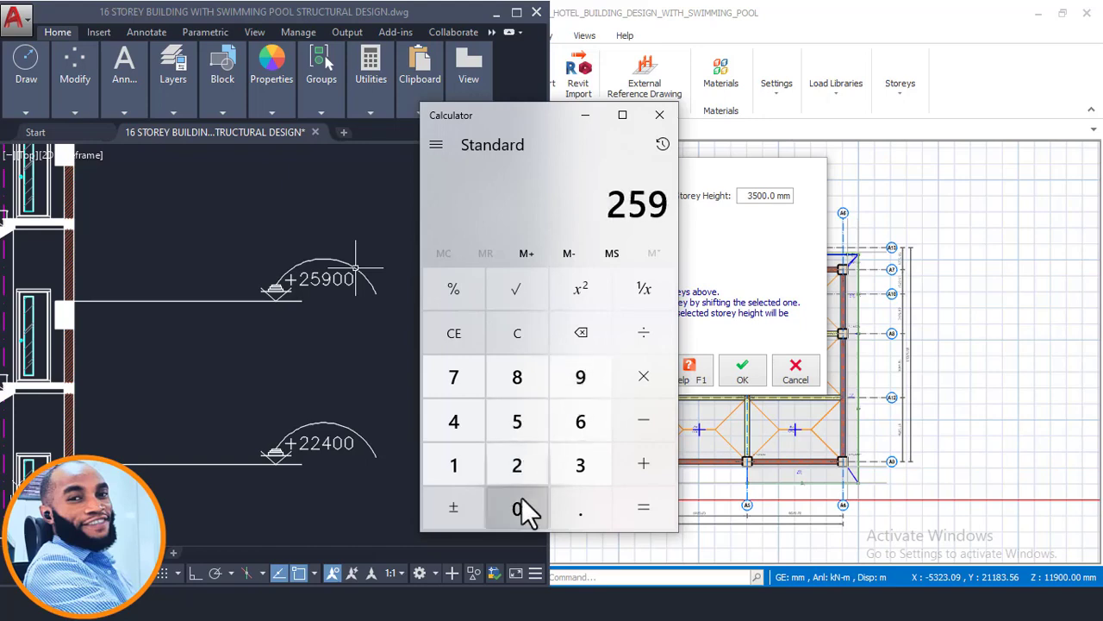
click(518, 509)
click(517, 509)
click(644, 420)
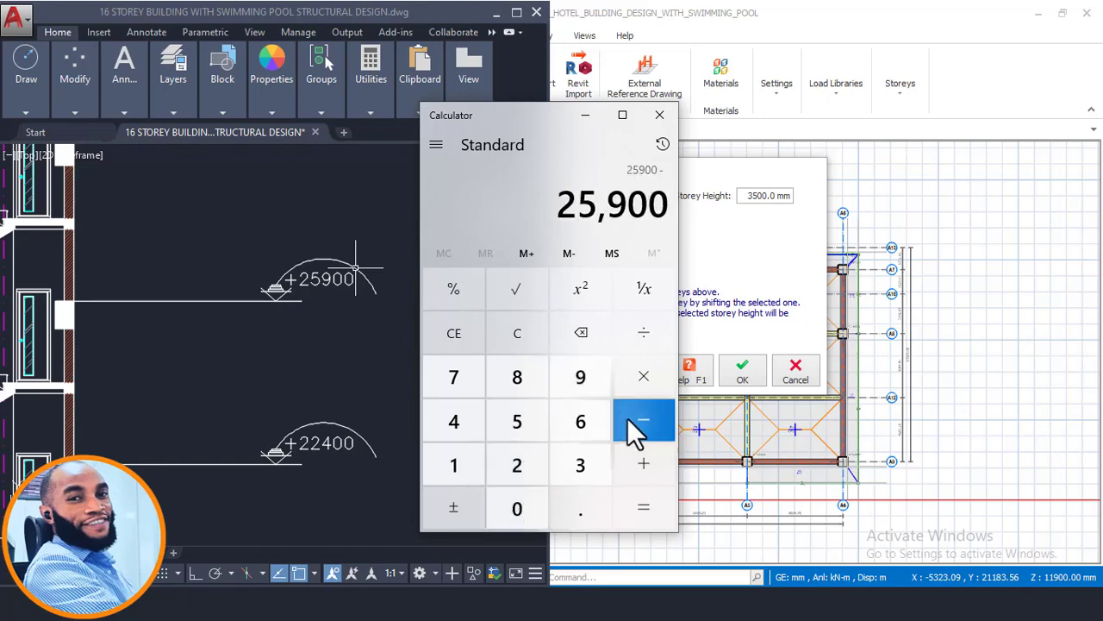
click(508, 469)
click(508, 469)
click(457, 422)
click(517, 509)
click(517, 509)
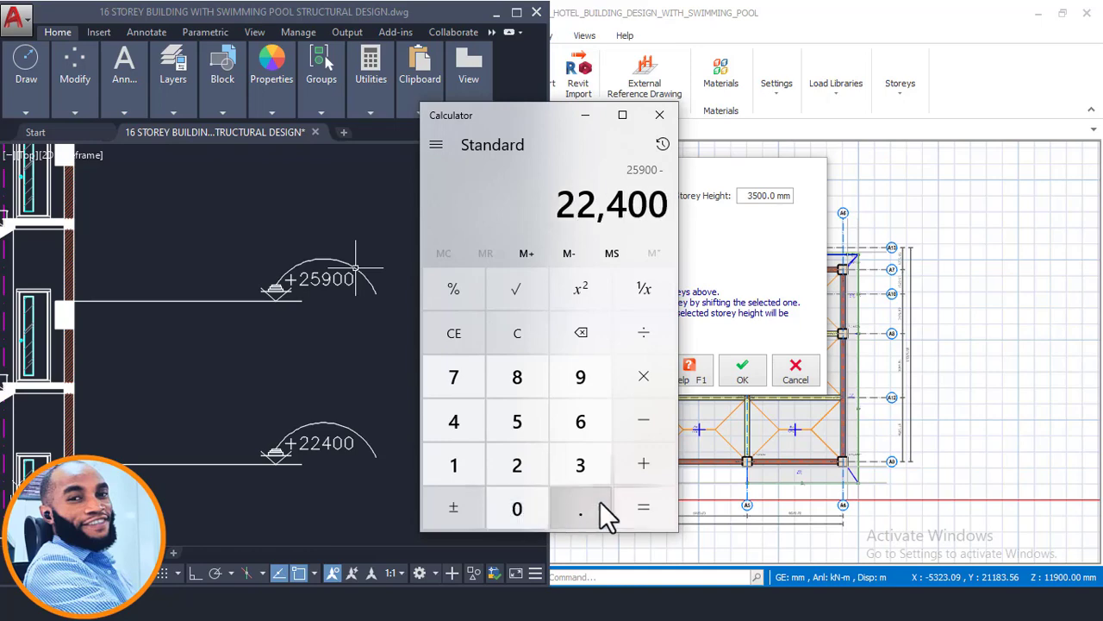
click(655, 510)
- Compute the storey height between the +32900 and +29400 section levels as 32900 - 29400, and put Calculator away
scroll(338, 381, down, 4)
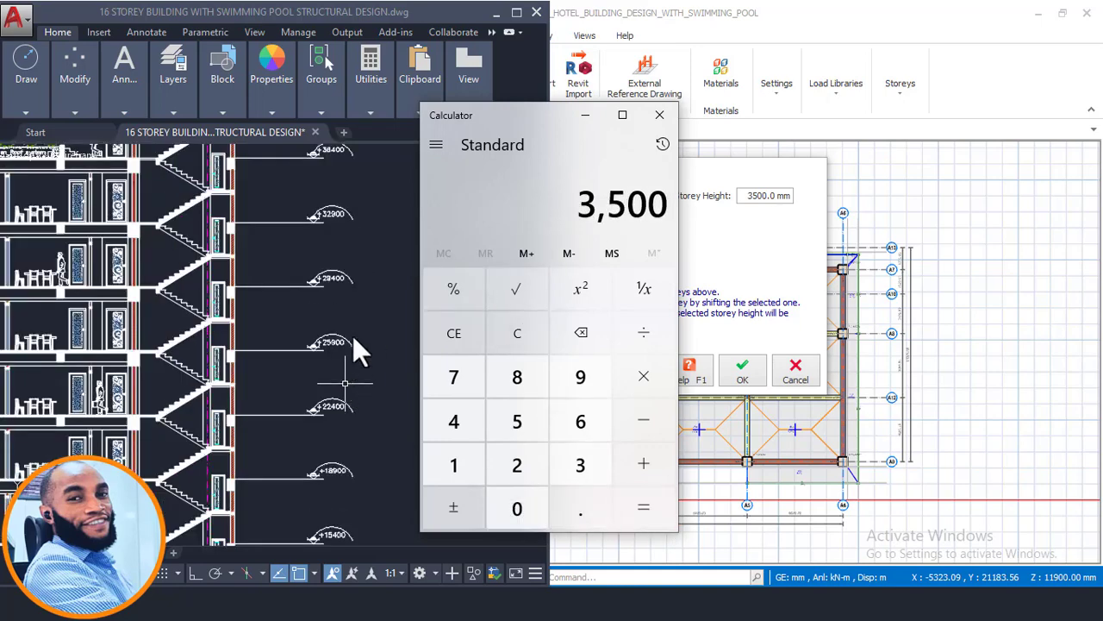
scroll(323, 245, down, 5)
scroll(225, 276, up, 3)
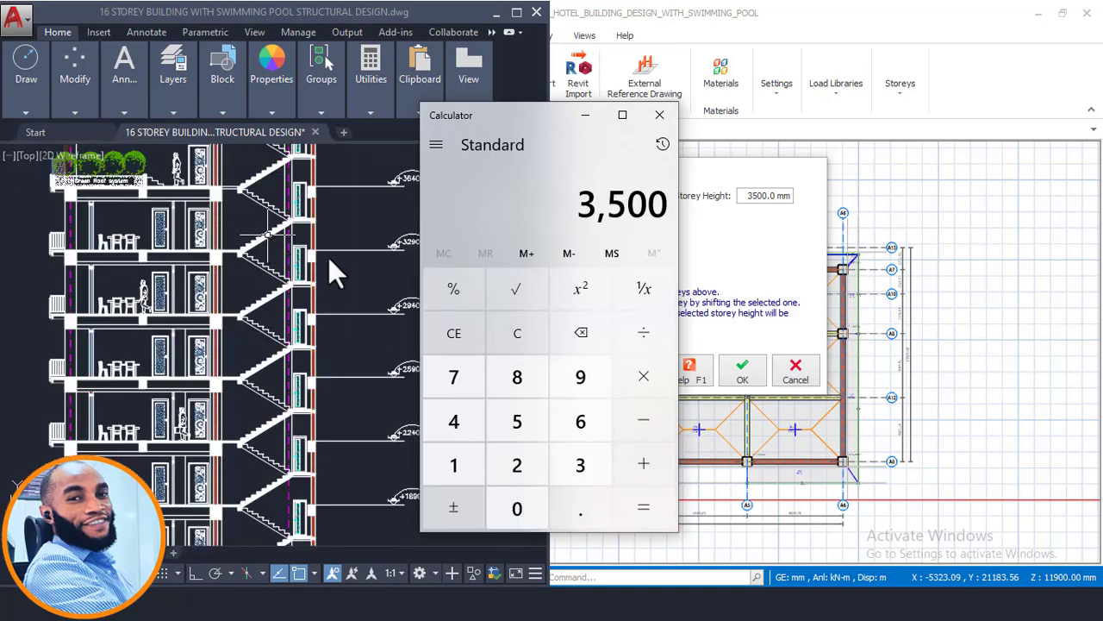
scroll(368, 250, up, 6)
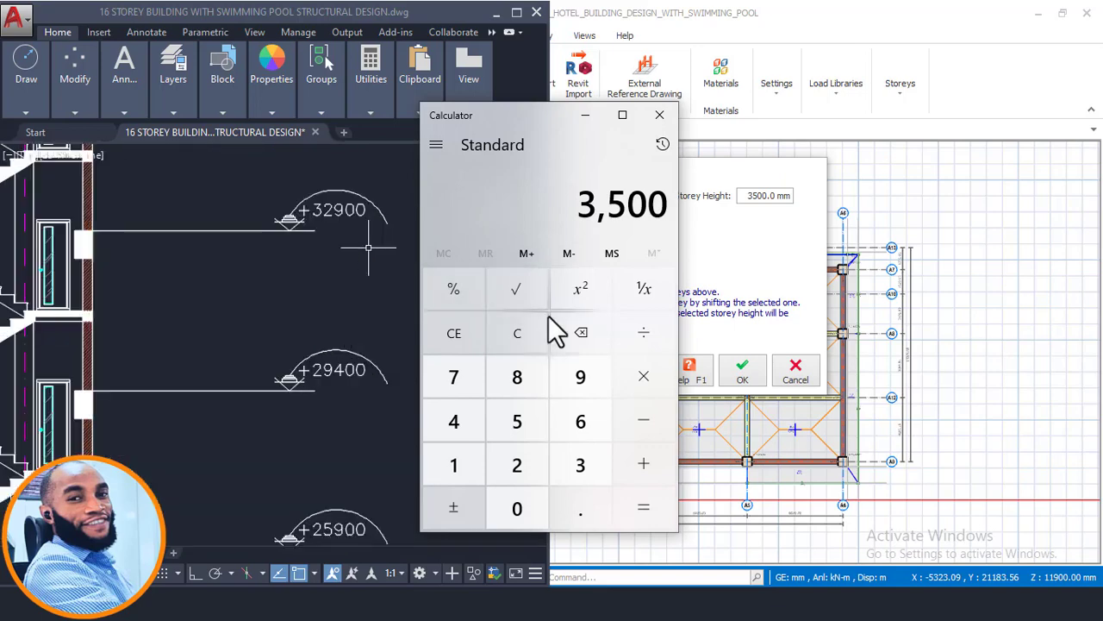
click(512, 335)
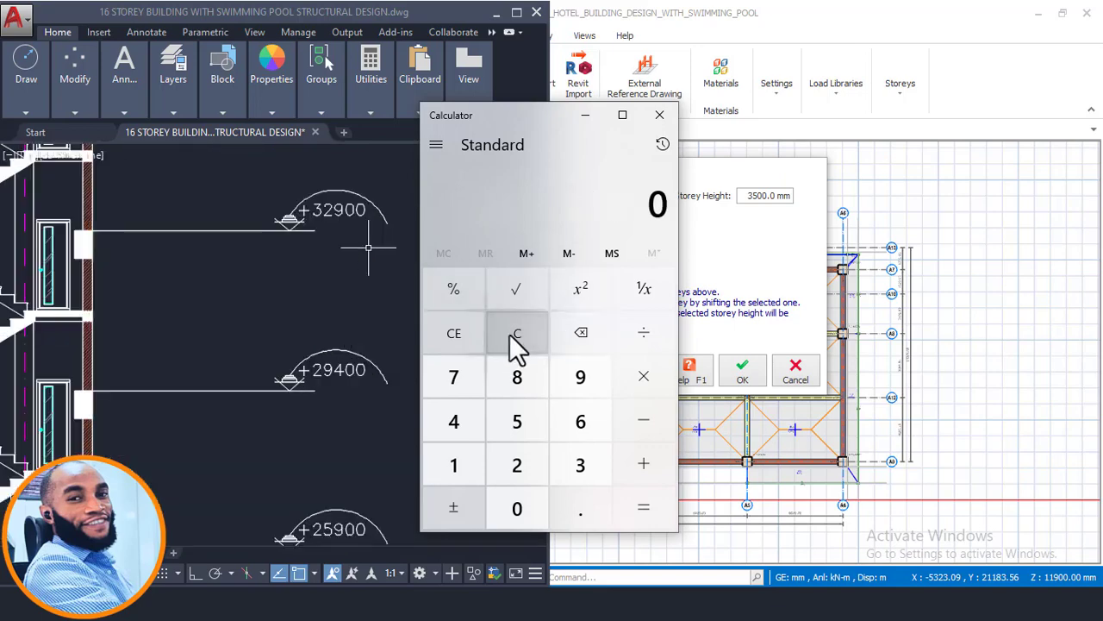
click(577, 466)
click(521, 464)
click(576, 379)
click(534, 509)
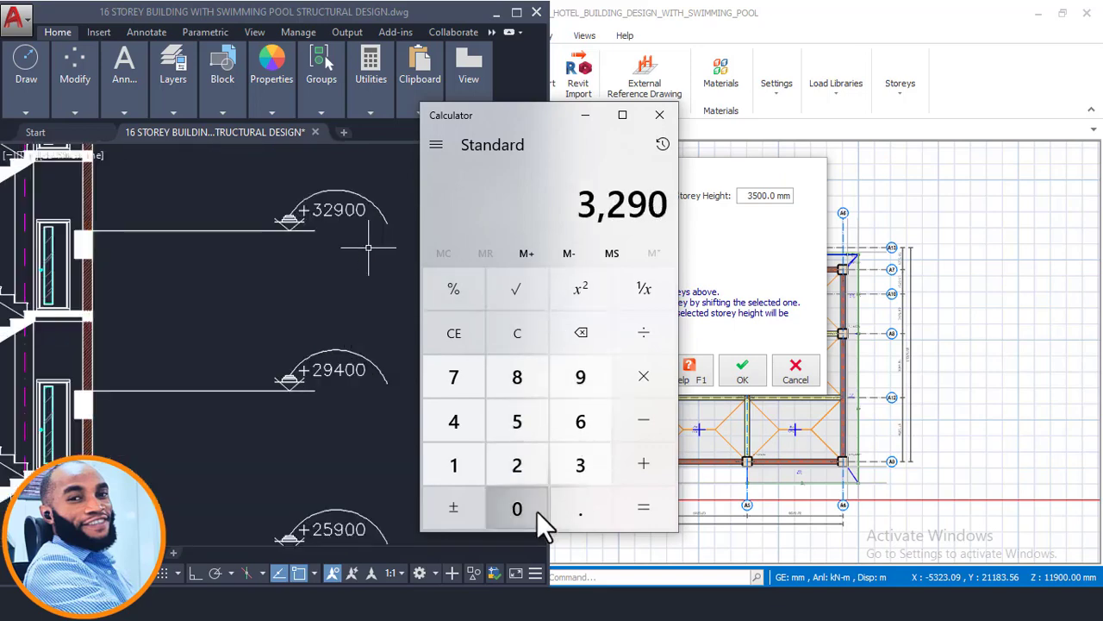
click(535, 510)
click(665, 422)
click(527, 462)
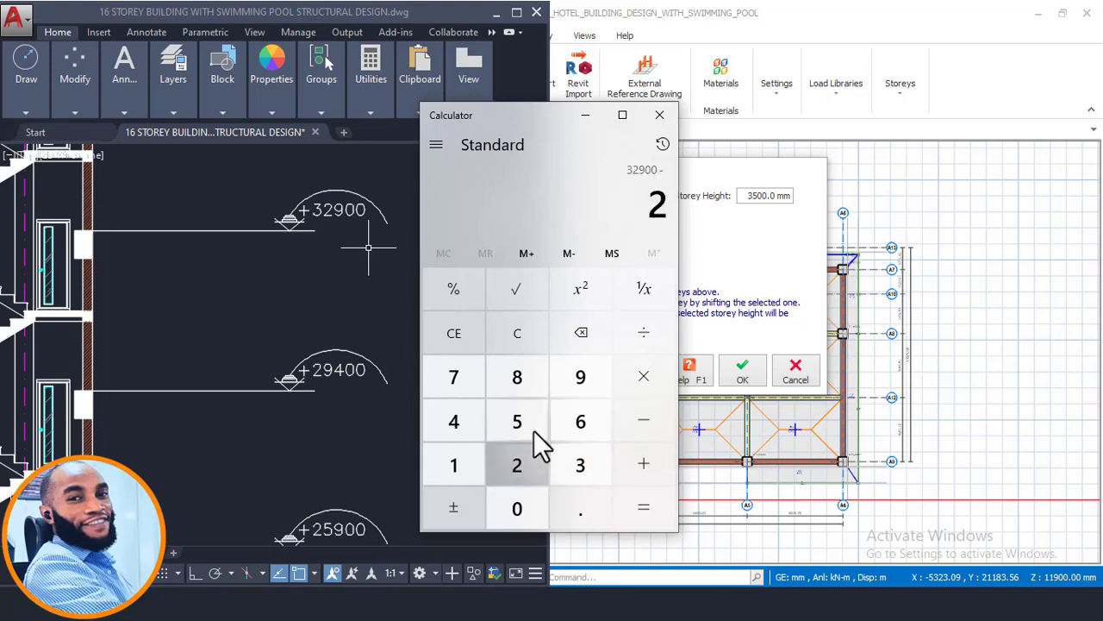
click(581, 380)
click(457, 424)
click(515, 510)
click(515, 510)
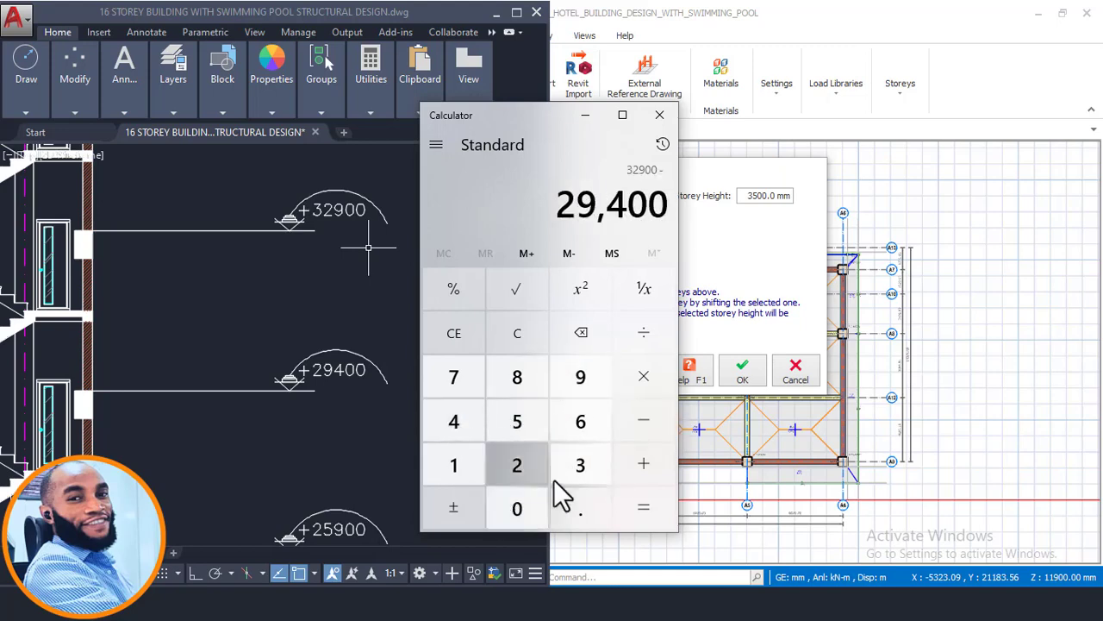
click(647, 507)
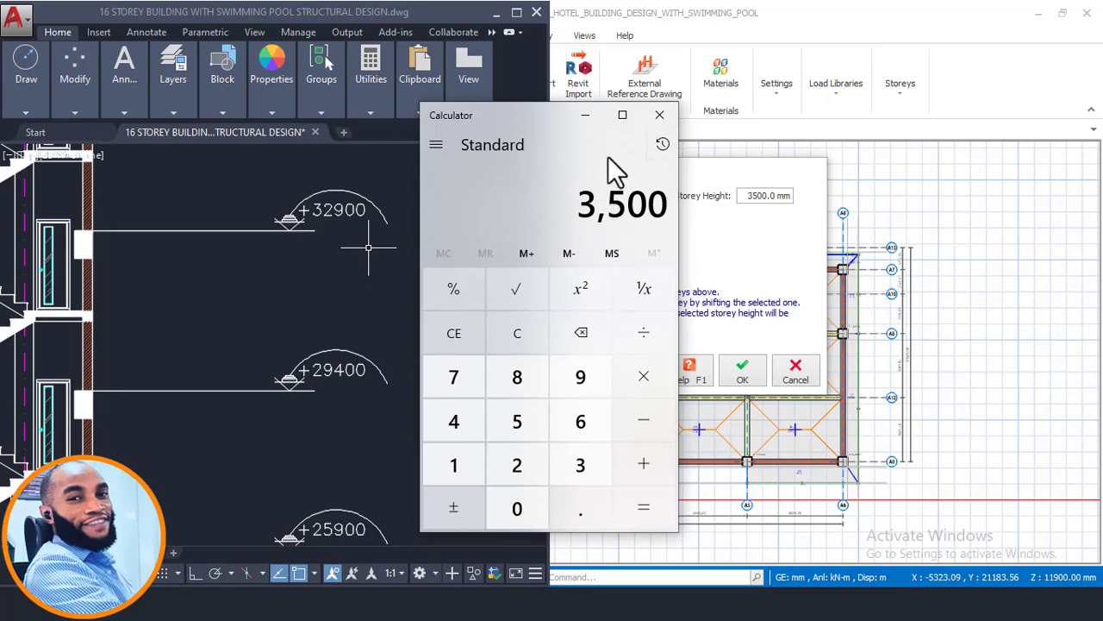
click(586, 116)
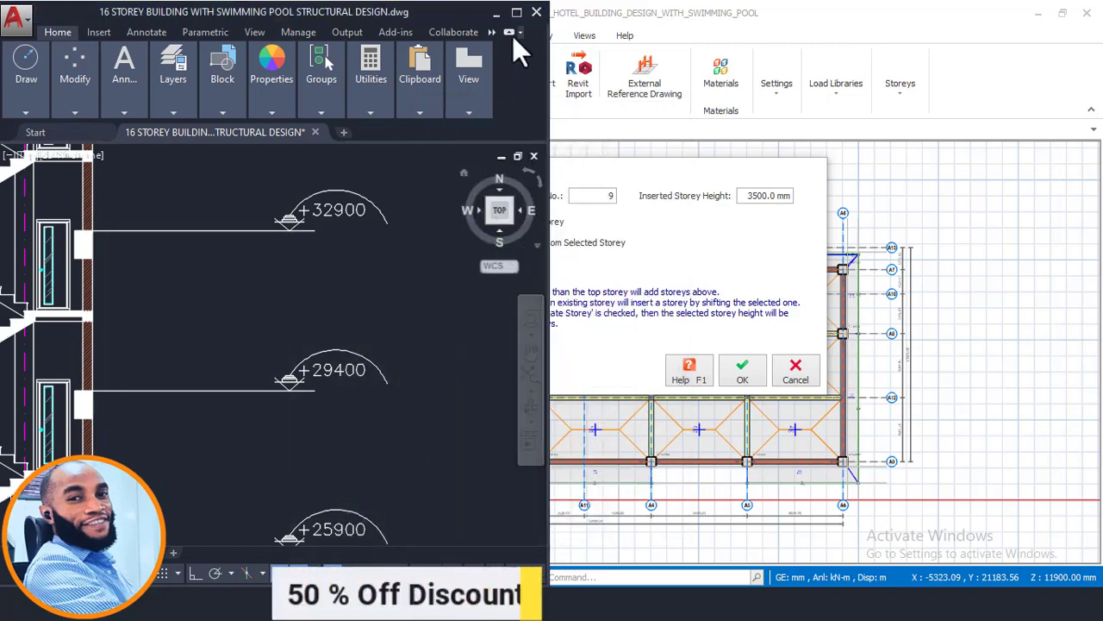
- Switch from the Add Storey dialog to AutoCAD and check which floors the typical floor plan's title covers
click(757, 196)
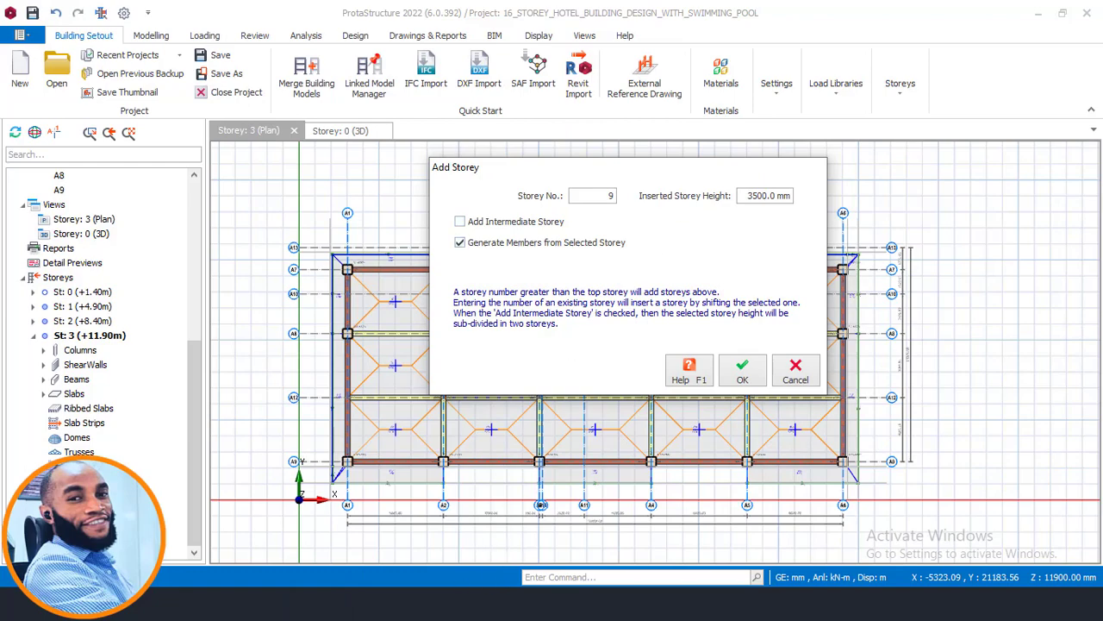
key(alt+Tab)
scroll(340, 401, down, 12)
middle_drag(355, 268, 300, 403)
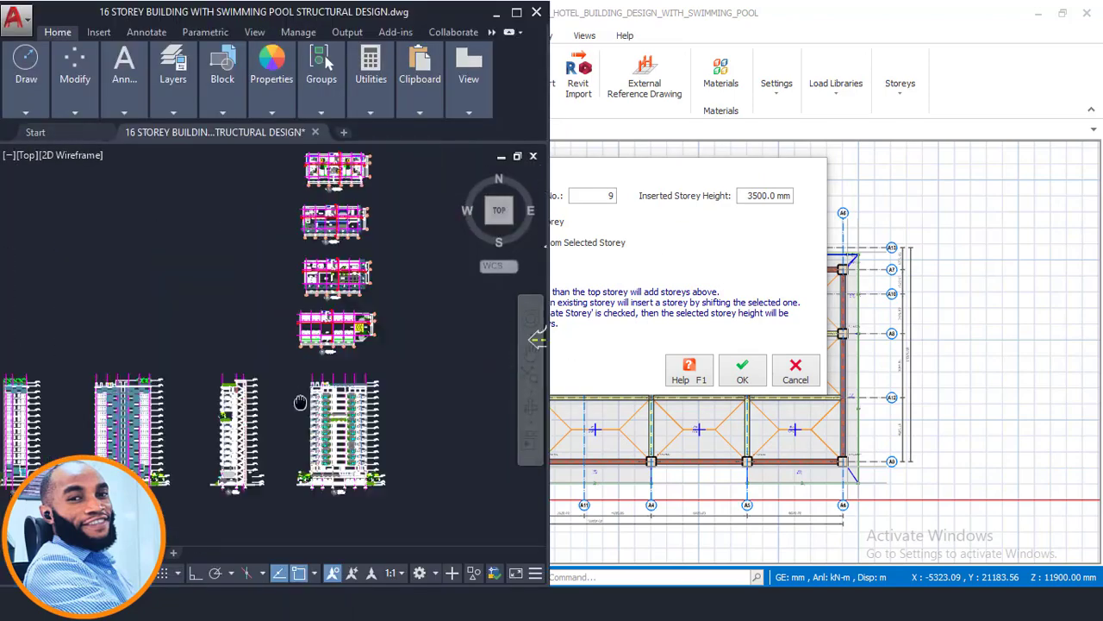
scroll(300, 403, up, 10)
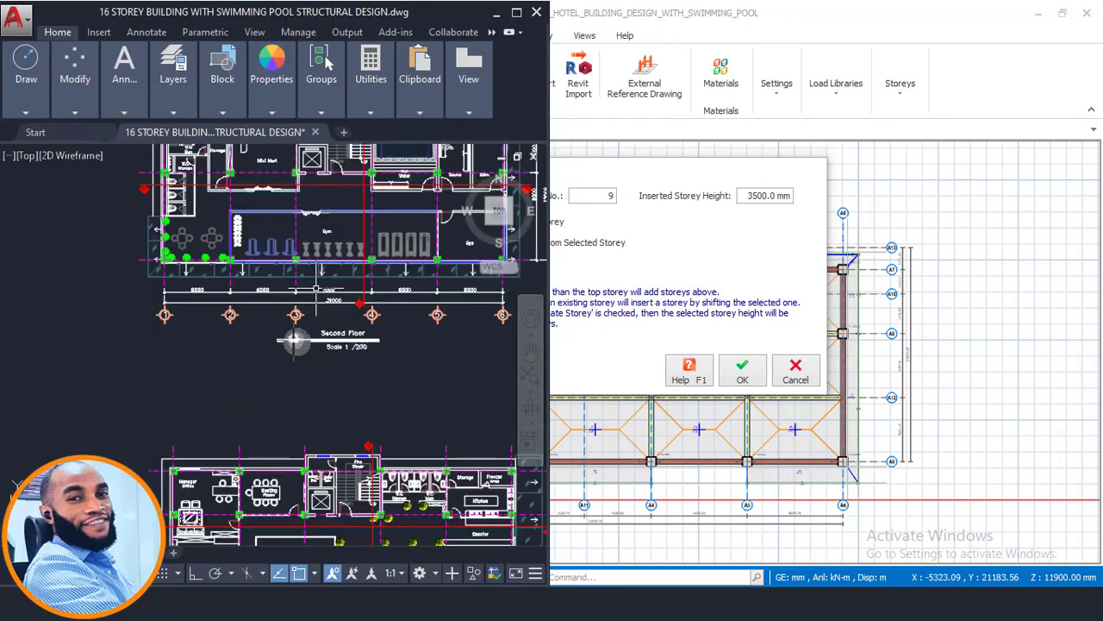
scroll(315, 289, down, 5)
scroll(302, 324, up, 8)
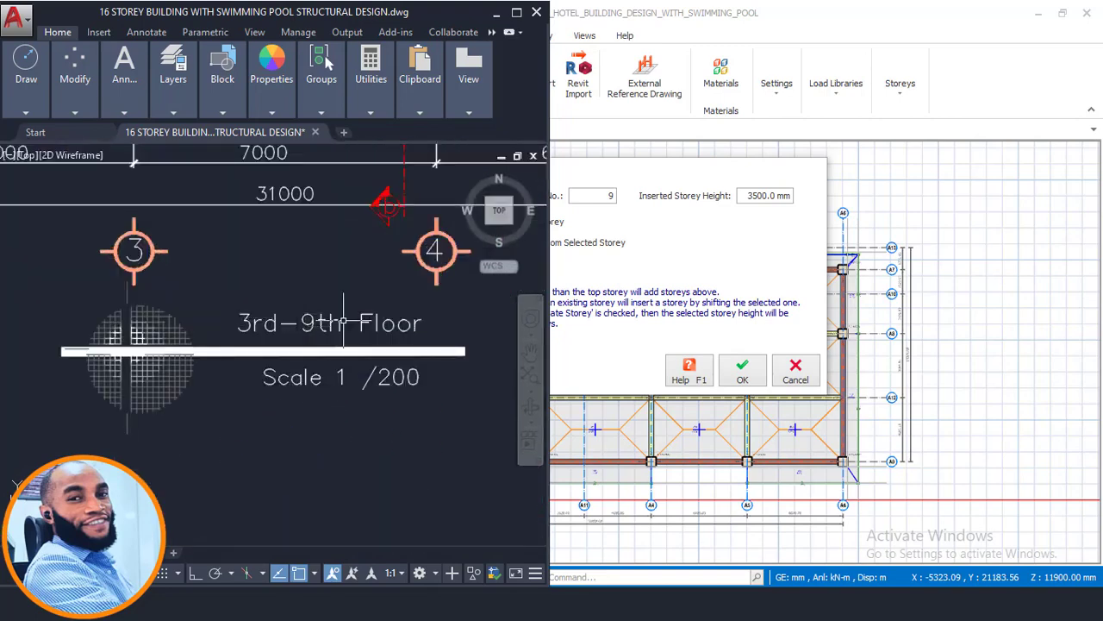
- Return to ProtaStructure, set the inserted storey height to 3500 mm, and add the storeys up to storey 9, accepting the warning
click(726, 174)
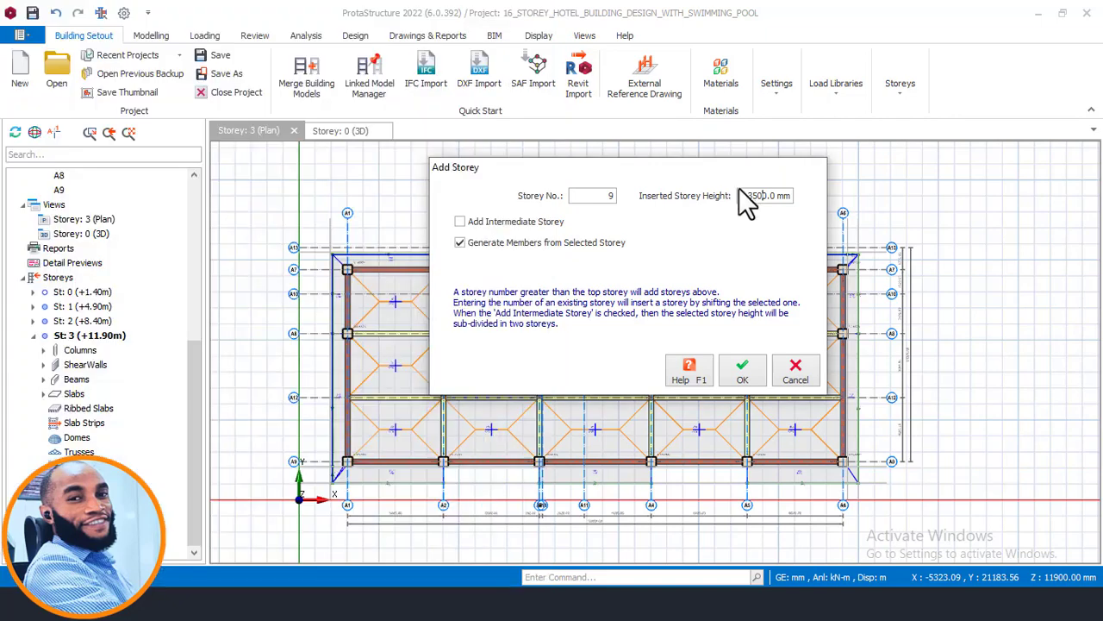
drag(748, 195, 789, 200)
text(5)
click(743, 369)
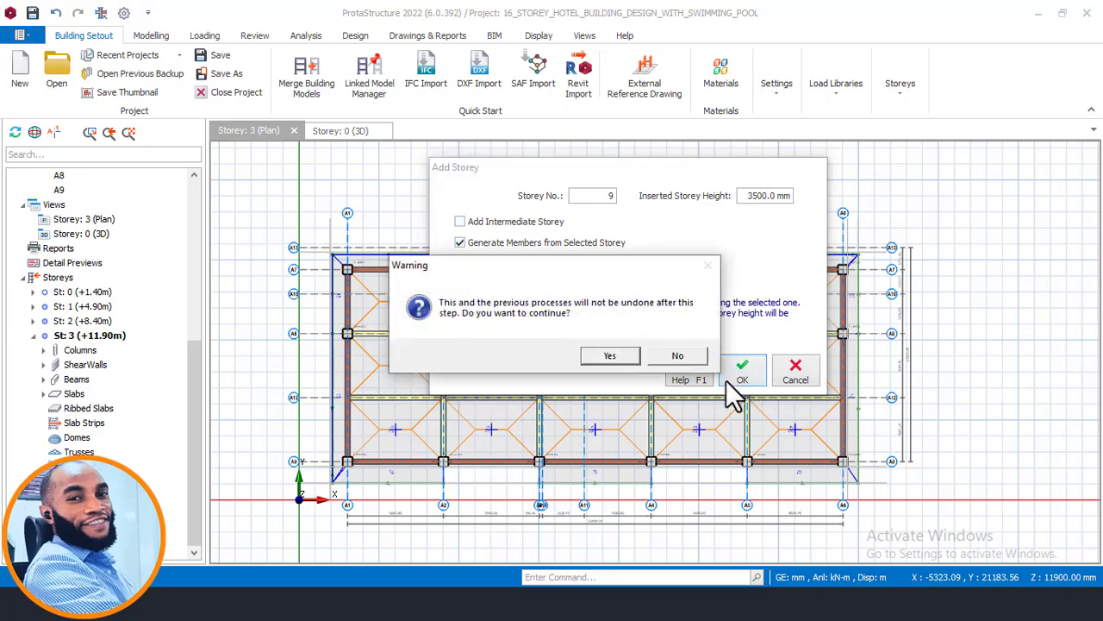
click(616, 354)
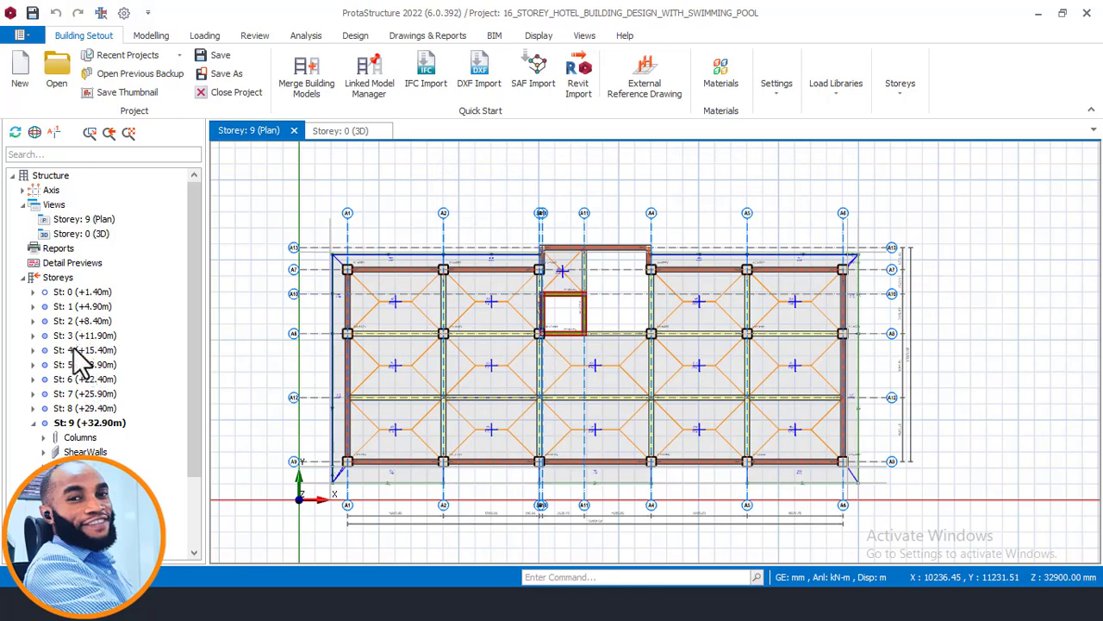
- Review the added storeys' levels in the structure tree and inspect the building up to its roof in the 3D view
click(74, 349)
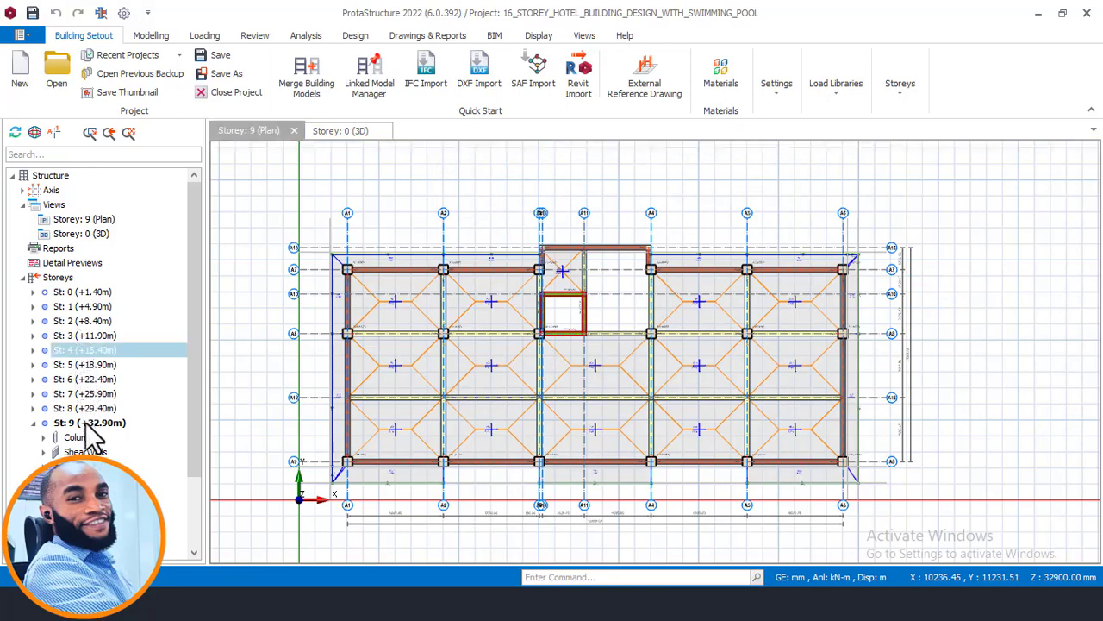
click(336, 136)
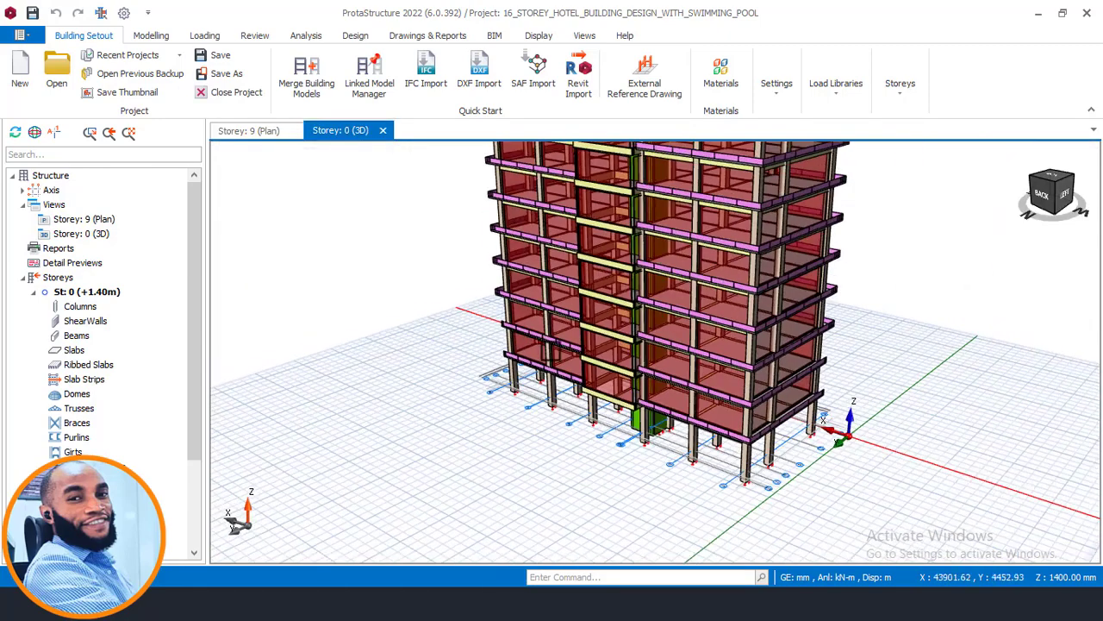
scroll(551, 349, down, 1)
middle_drag(658, 299, 643, 370)
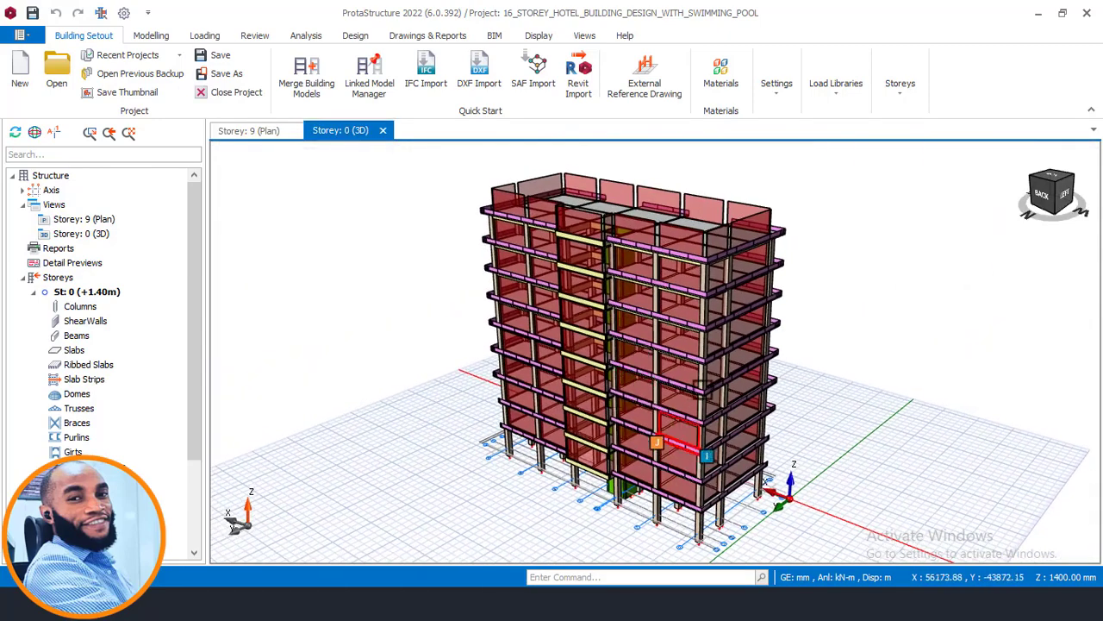
scroll(703, 388, up, 2)
middle_drag(736, 319, 708, 392)
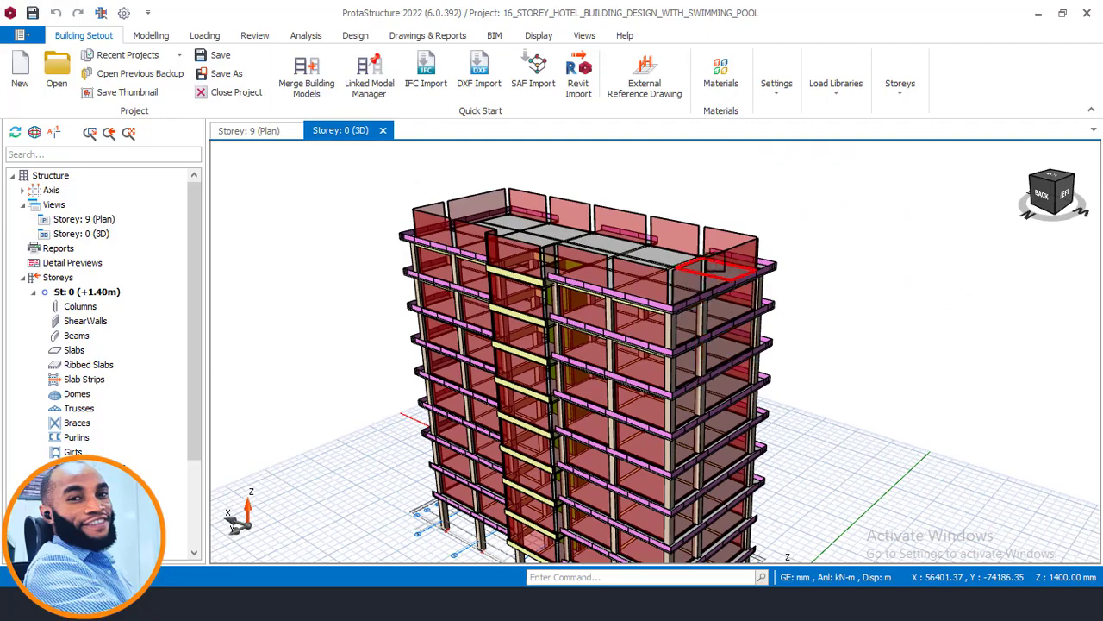
middle_drag(715, 267, 712, 274)
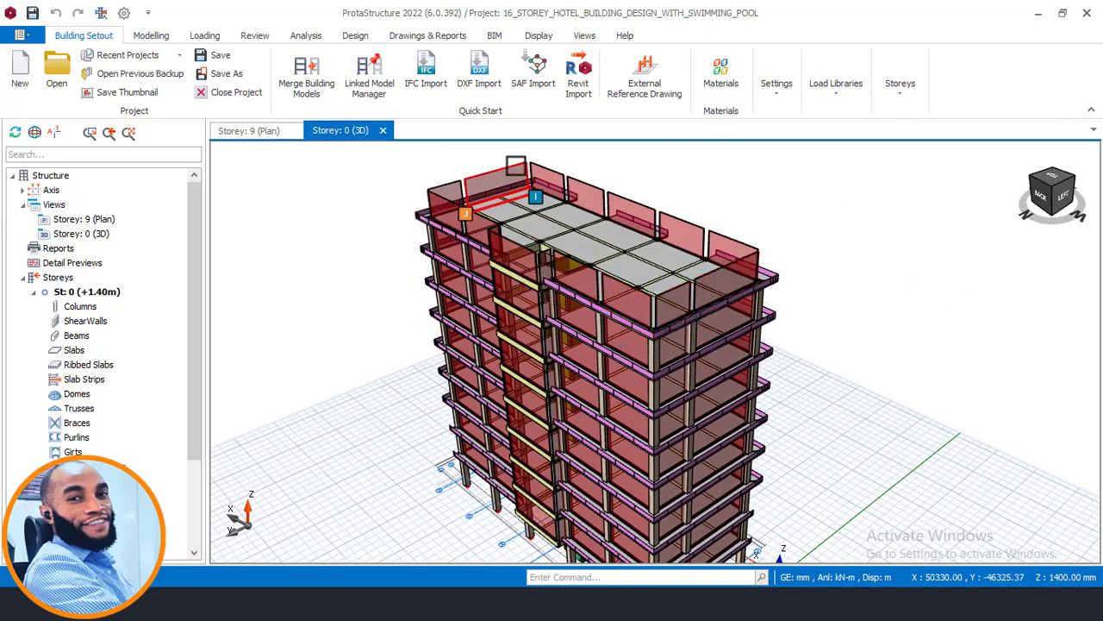
- Switch to AutoCAD and find the building section that shows the storey levels
click(282, 604)
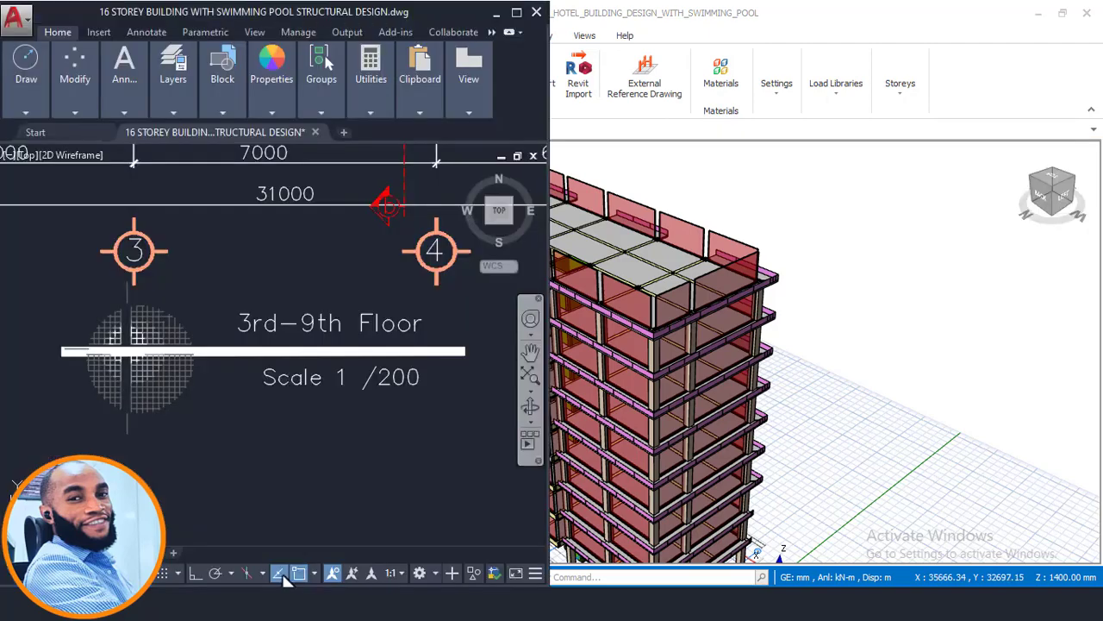
scroll(428, 355, down, 6)
mouse_move(379, 318)
middle_down()
mouse_move(339, 369)
mouse_move(326, 424)
mouse_move(384, 320)
middle_up()
middle_drag(368, 438, 428, 344)
scroll(427, 345, down, 2)
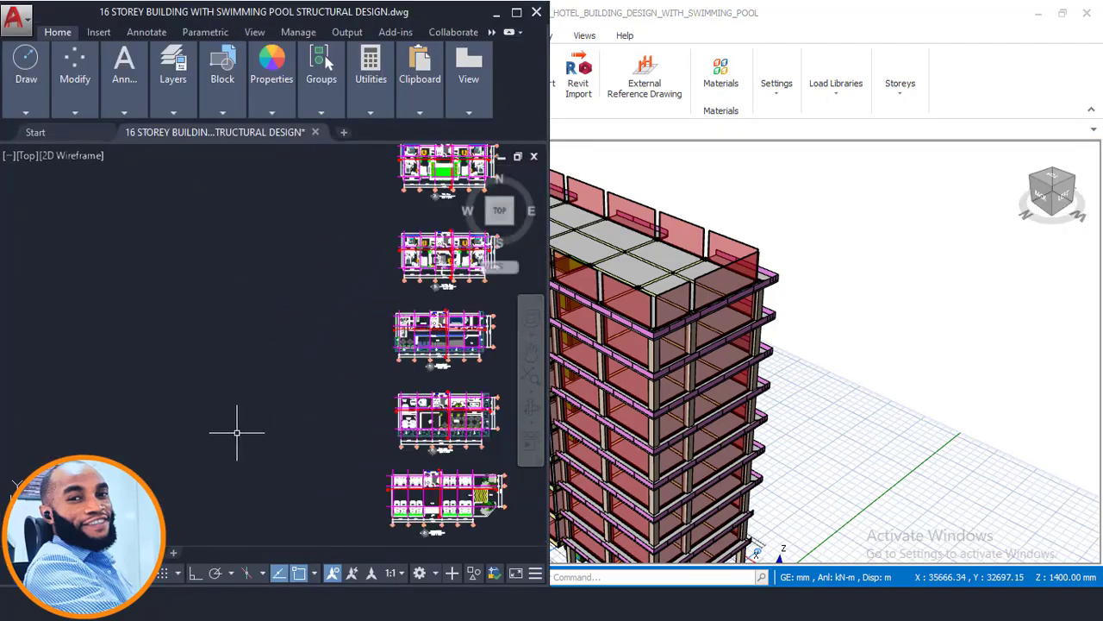
middle_drag(237, 433, 365, 271)
scroll(365, 271, down, 2)
mouse_move(409, 434)
middle_down()
mouse_move(404, 421)
mouse_move(350, 409)
middle_up()
scroll(369, 450, up, 2)
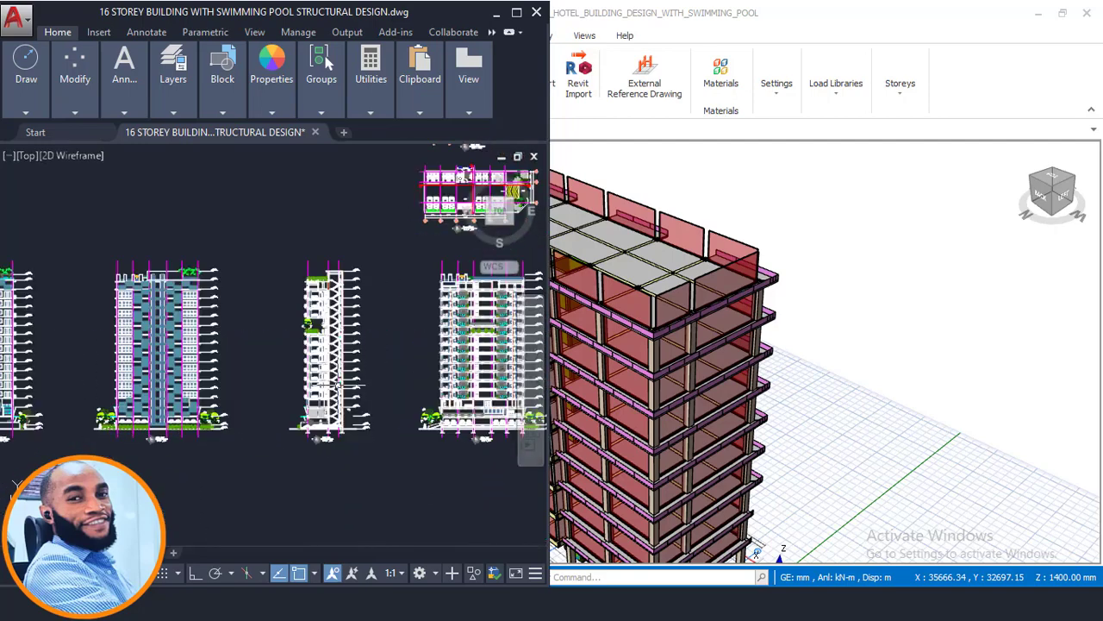
scroll(337, 412, up, 4)
scroll(331, 419, up, 2)
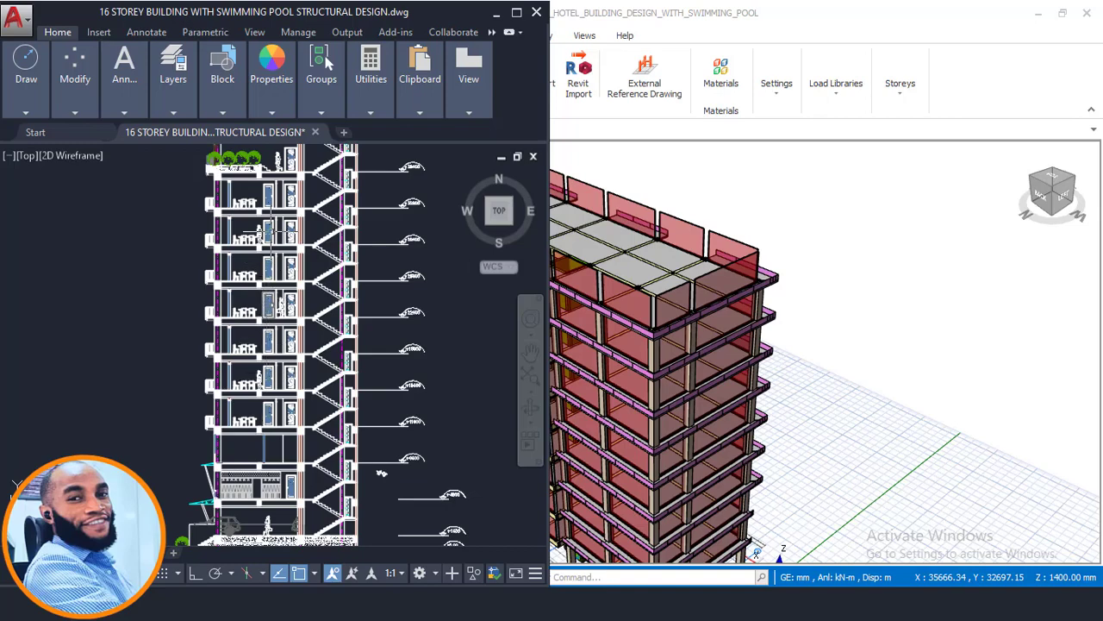
- Window-select one typical storey in the building section and follow the storeys up to the green roof
scroll(261, 168, up, 3)
scroll(170, 246, up, 2)
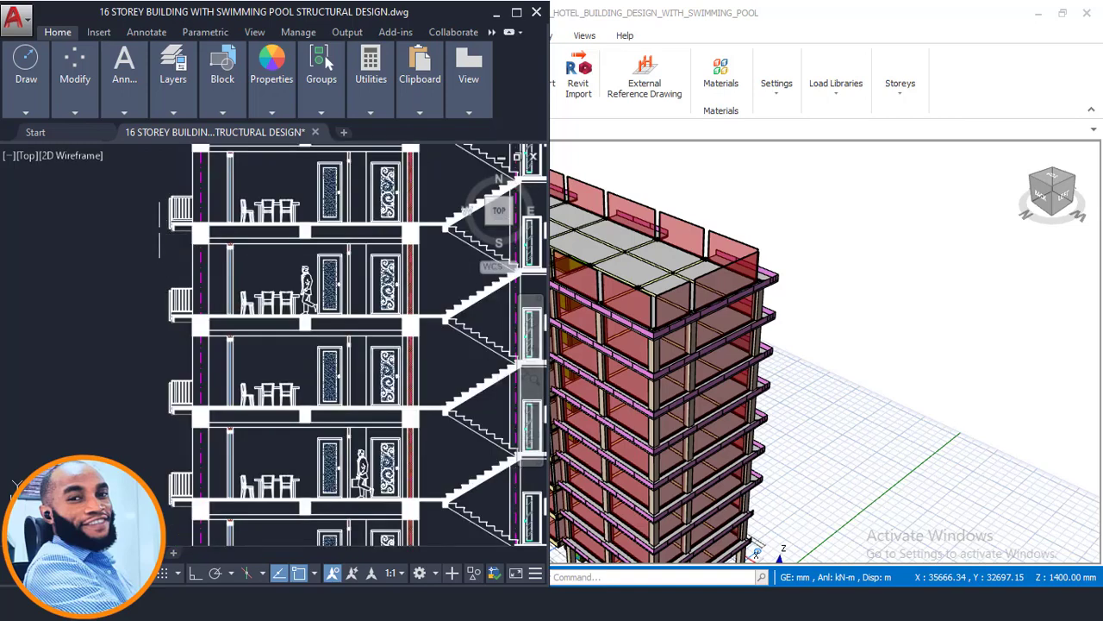
click(153, 227)
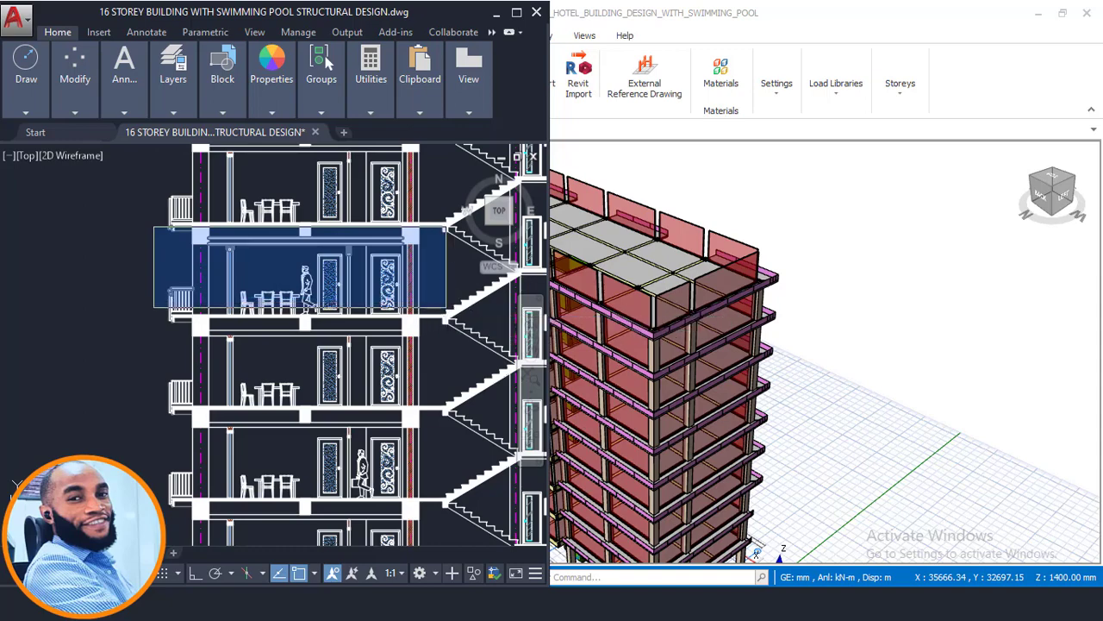
click(446, 307)
middle_drag(445, 308, 399, 447)
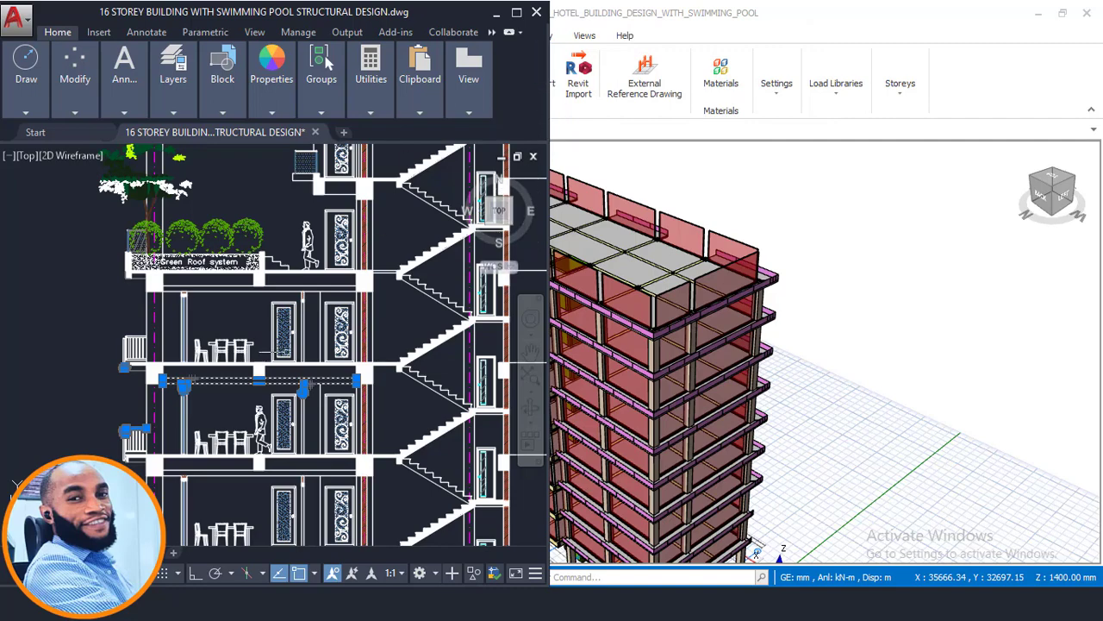
- Go back to the typical floor plan and check which floors its title covers
scroll(368, 286, down, 8)
middle_drag(368, 286, 285, 535)
scroll(356, 326, up, 8)
scroll(282, 241, up, 4)
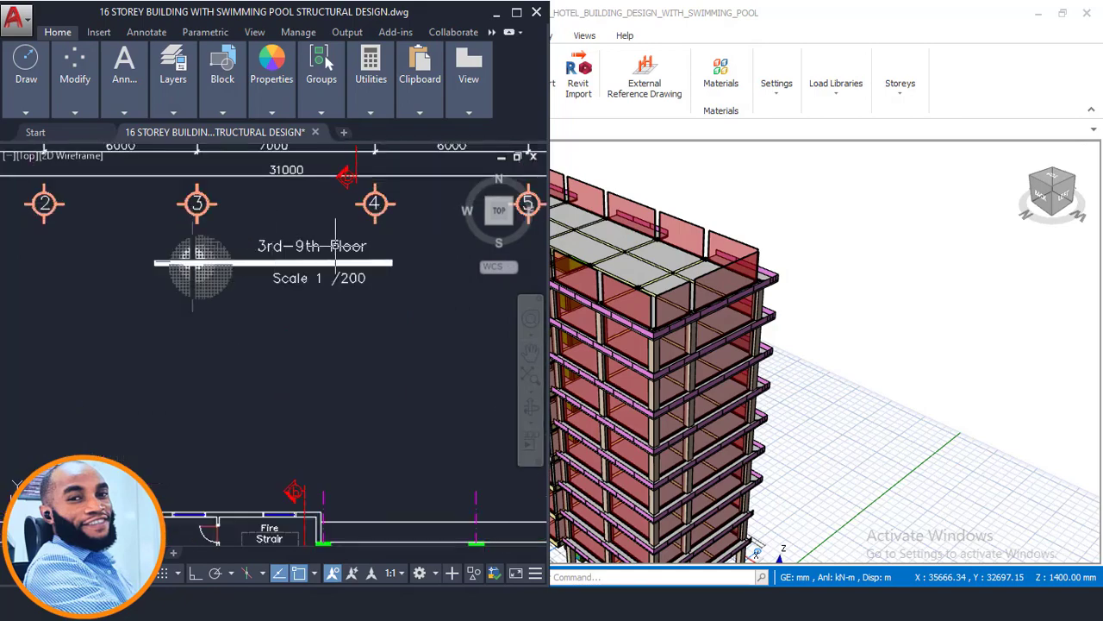
middle_drag(336, 243, 320, 304)
scroll(746, 267, down, 5)
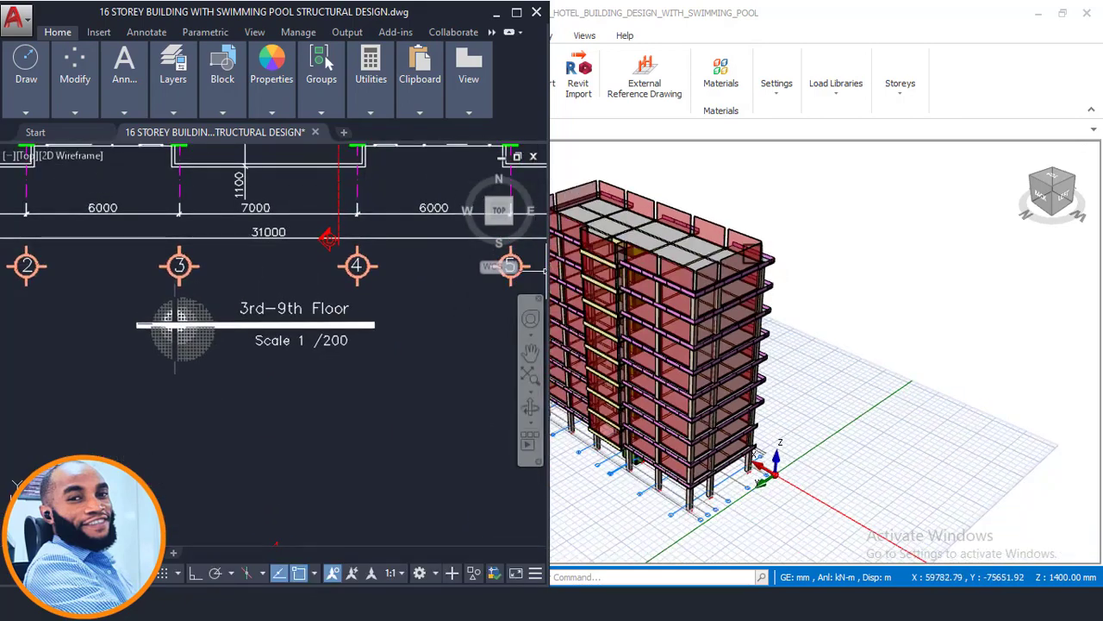
- Find the next floor plan above the 3rd-9th floor plan and check its title and layout
scroll(356, 334, down, 5)
middle_drag(341, 329, 317, 481)
scroll(311, 248, up, 3)
scroll(288, 281, up, 5)
middle_drag(288, 281, 278, 316)
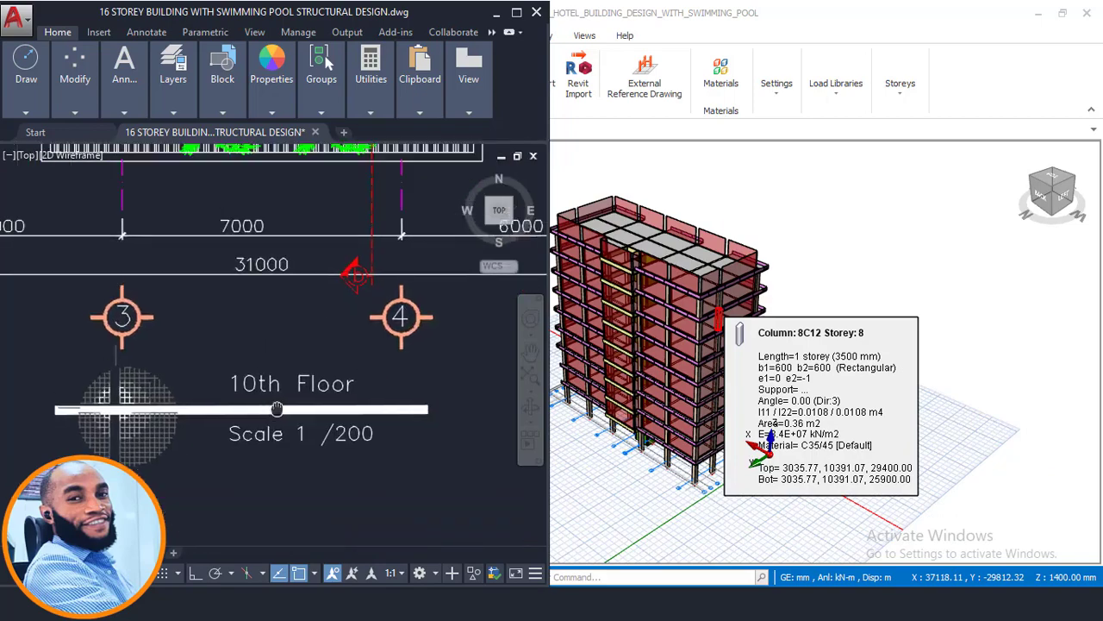
scroll(277, 316, down, 5)
scroll(274, 333, down, 3)
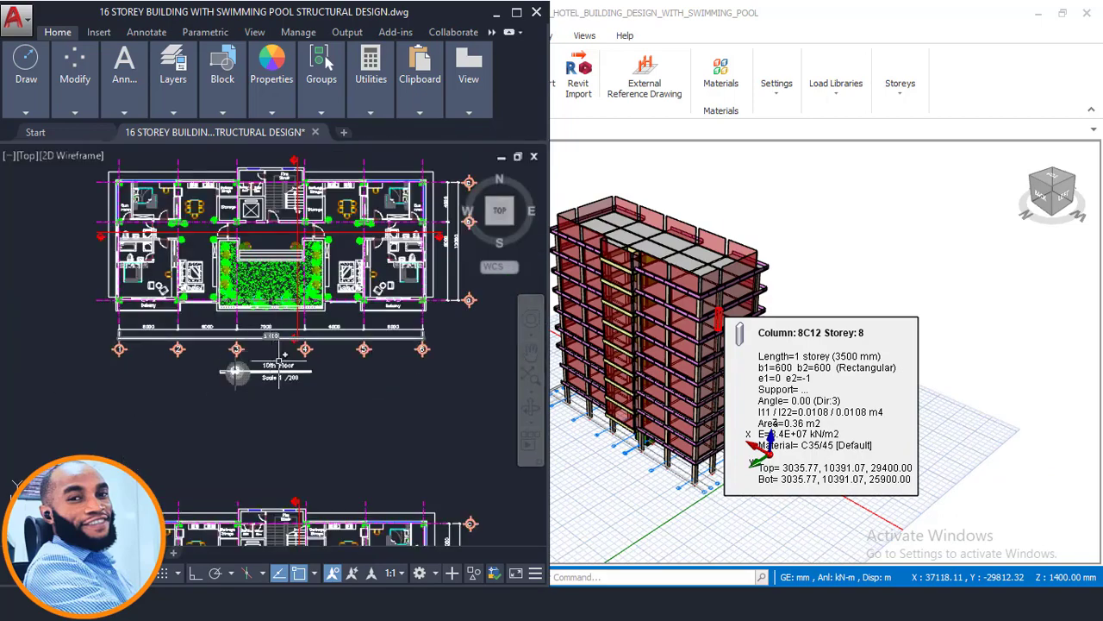
- Examine the planted terrace in the middle of the 10th floor plan
scroll(279, 356, up, 2)
scroll(277, 368, down, 7)
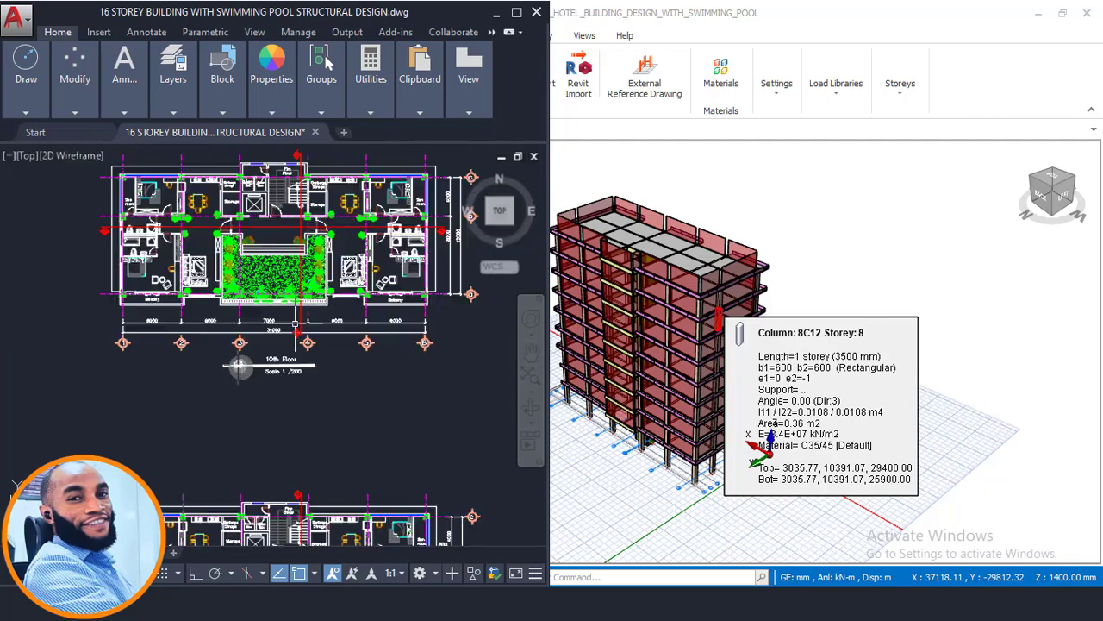
scroll(284, 401, up, 5)
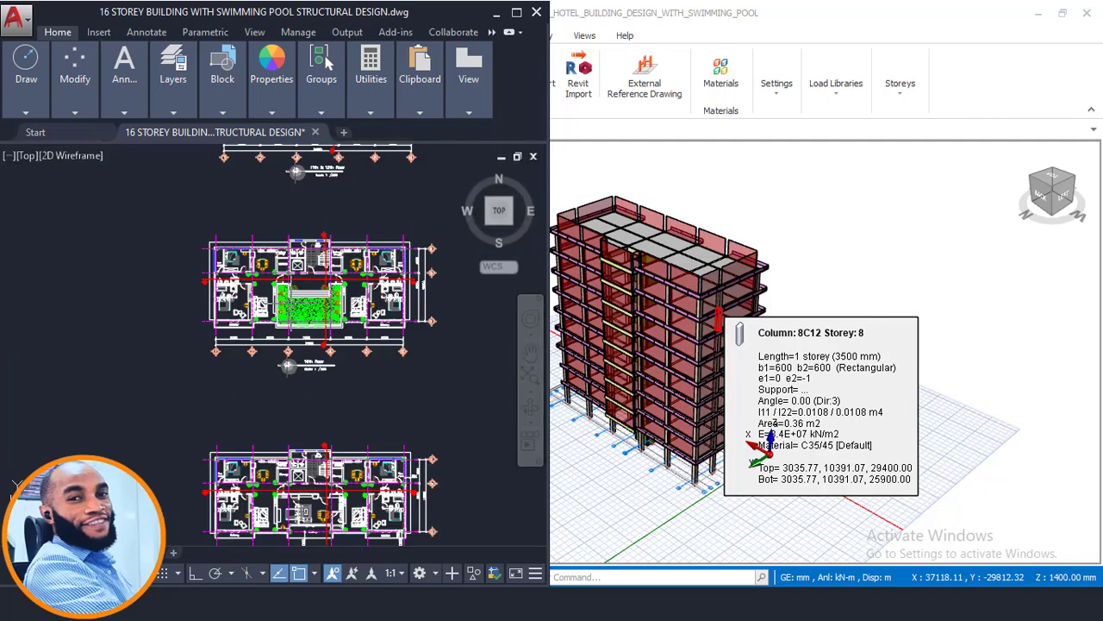
scroll(316, 276, up, 4)
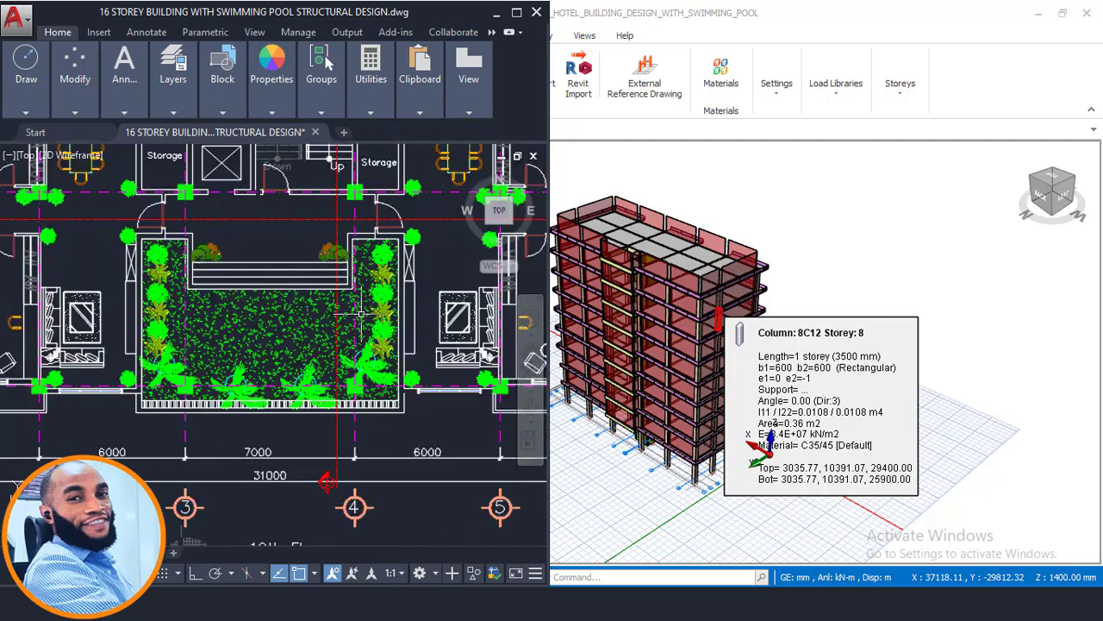
scroll(353, 267, down, 3)
scroll(353, 267, up, 2)
scroll(353, 268, down, 5)
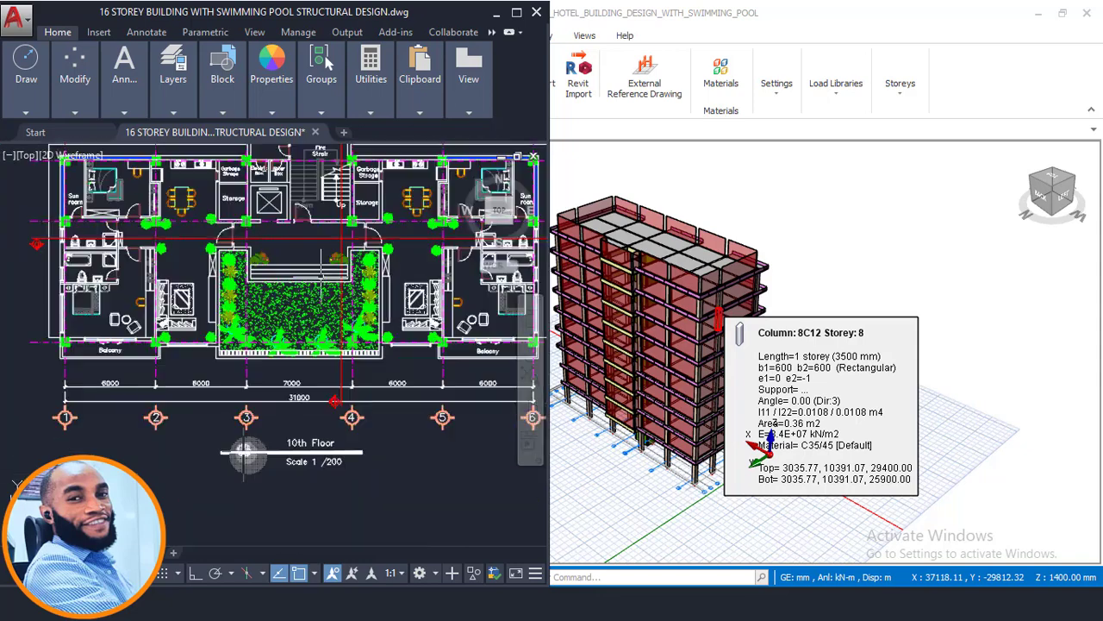
- Return to the building section and examine the levels around the green roof
scroll(362, 271, down, 4)
middle_drag(239, 406, 314, 233)
scroll(307, 226, down, 3)
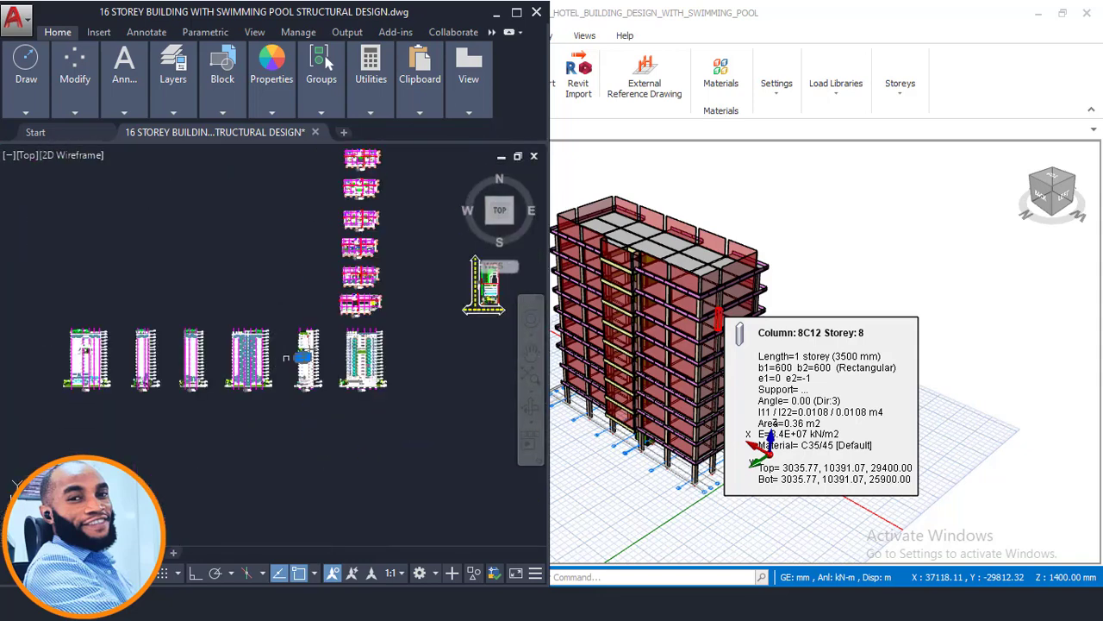
scroll(309, 361, up, 5)
scroll(309, 363, up, 5)
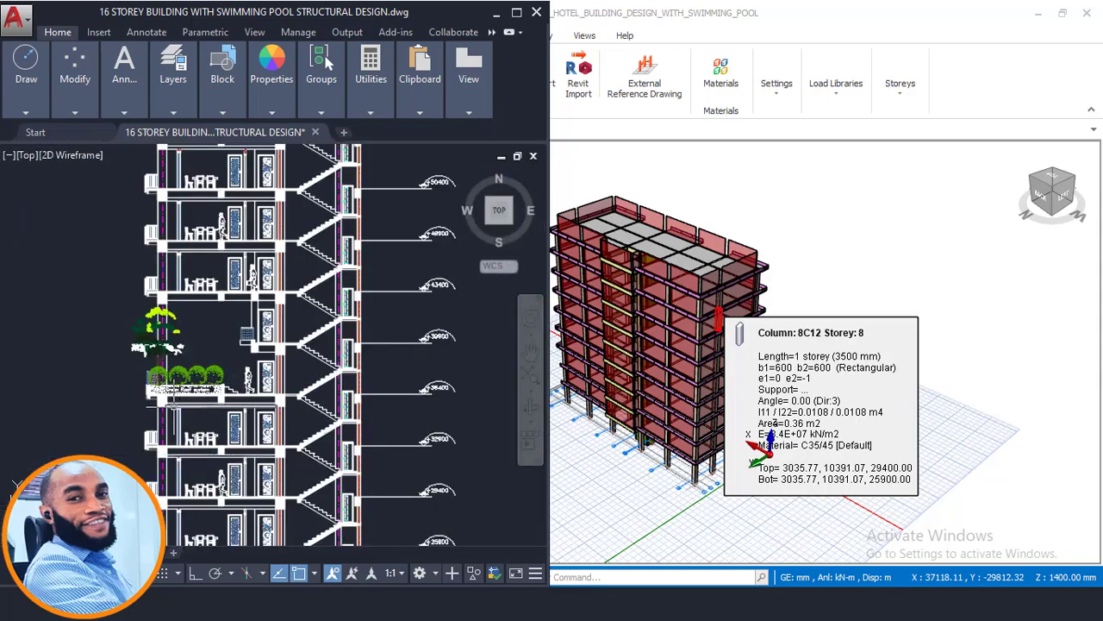
scroll(160, 405, up, 2)
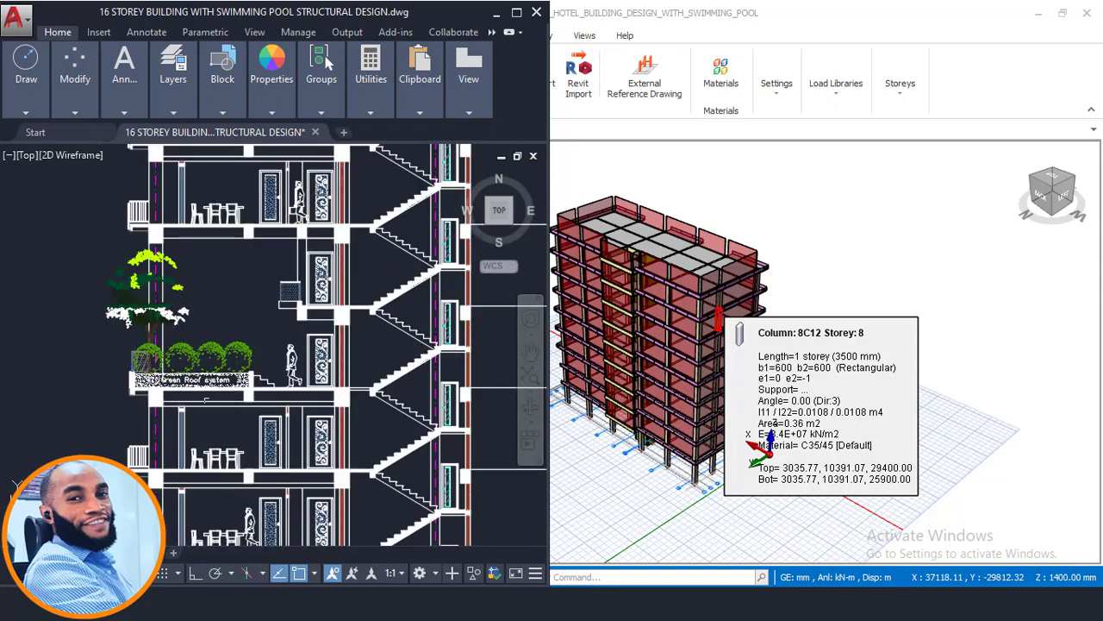
- Examine the planter, steps and slab of the Green Roof system up close in the section
scroll(179, 392, down, 2)
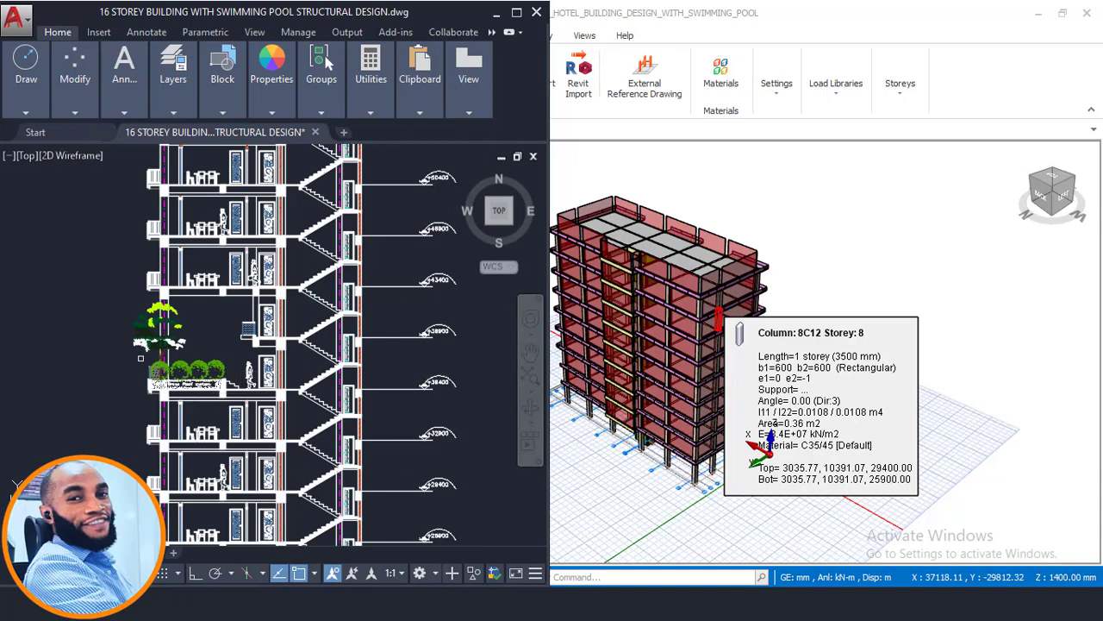
scroll(195, 383, up, 3)
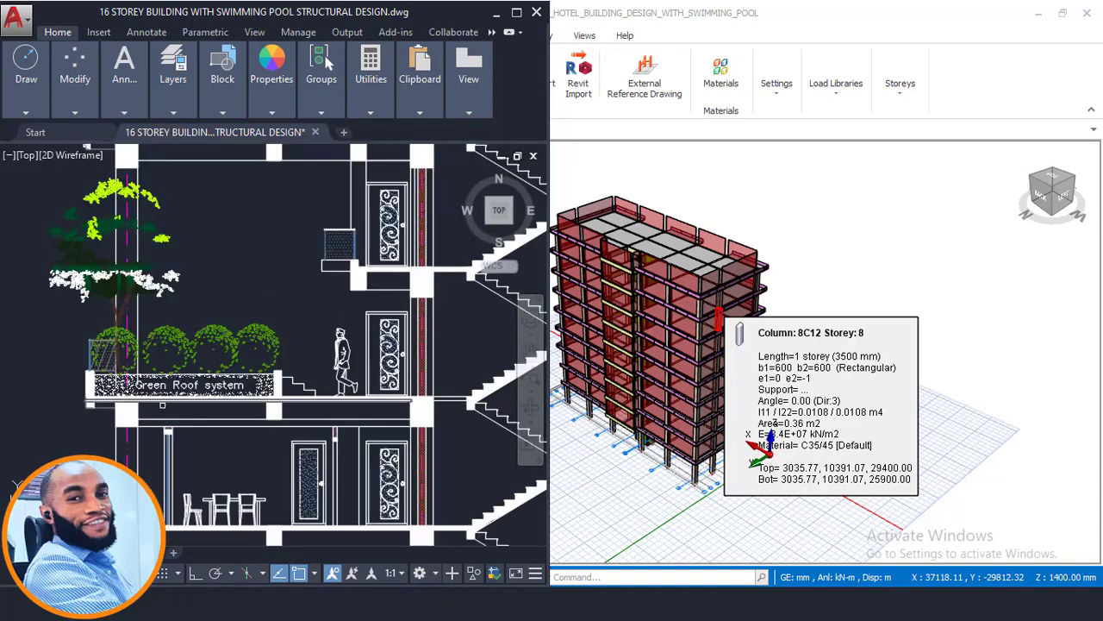
scroll(192, 381, up, 2)
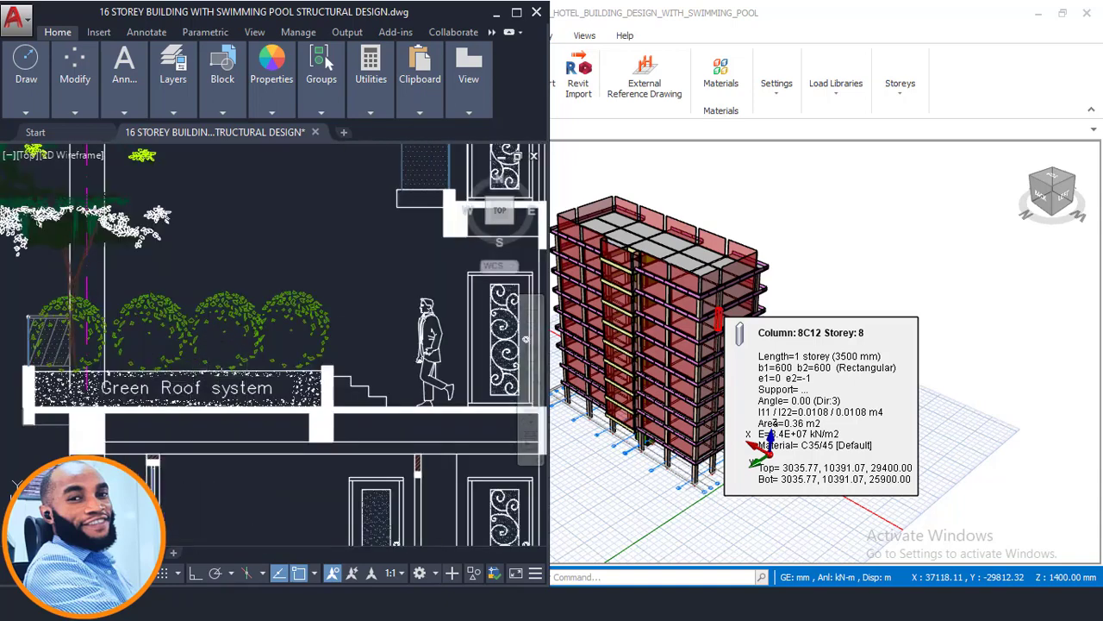
scroll(362, 402, up, 2)
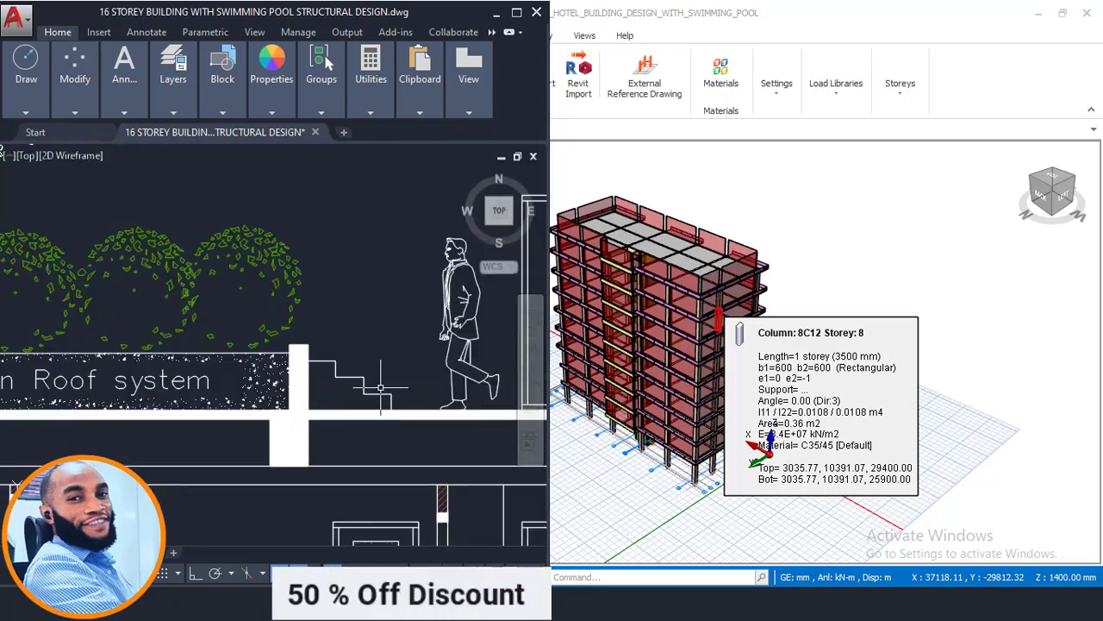
scroll(274, 351, down, 4)
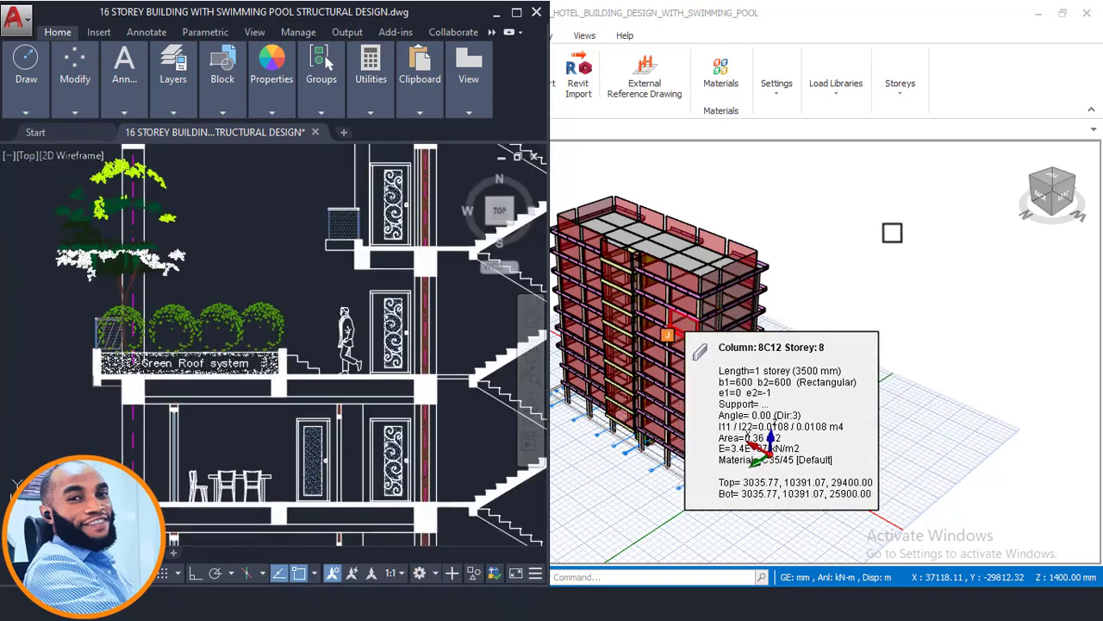
- Switch back to ProtaStructure and inspect the top storey's slabs and perimeter walls in the 3D view
click(806, 213)
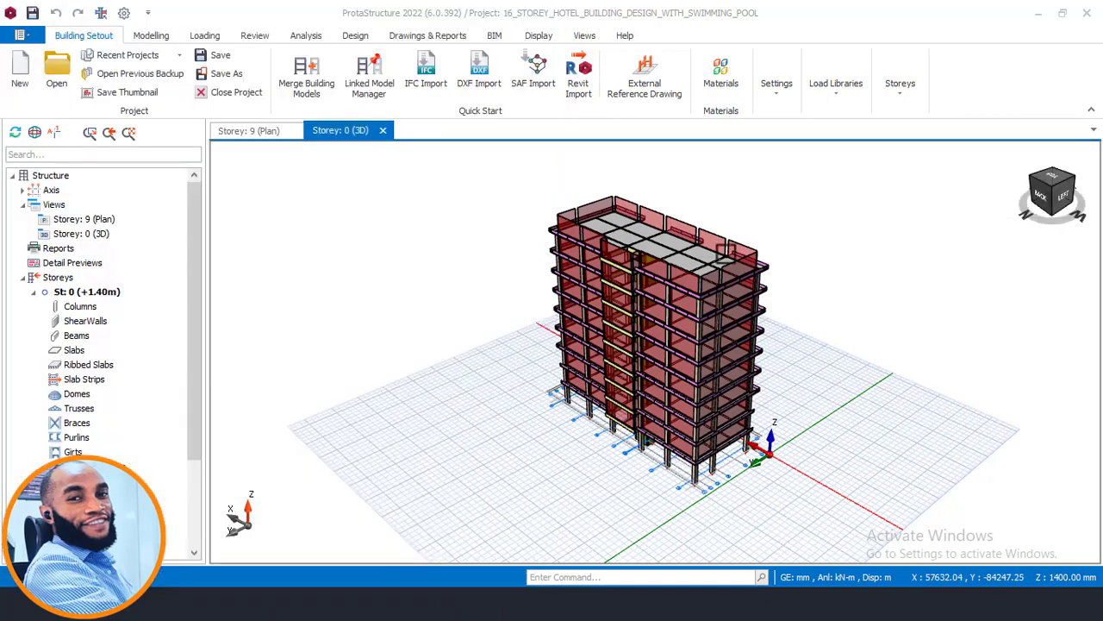
middle_drag(738, 240, 708, 274)
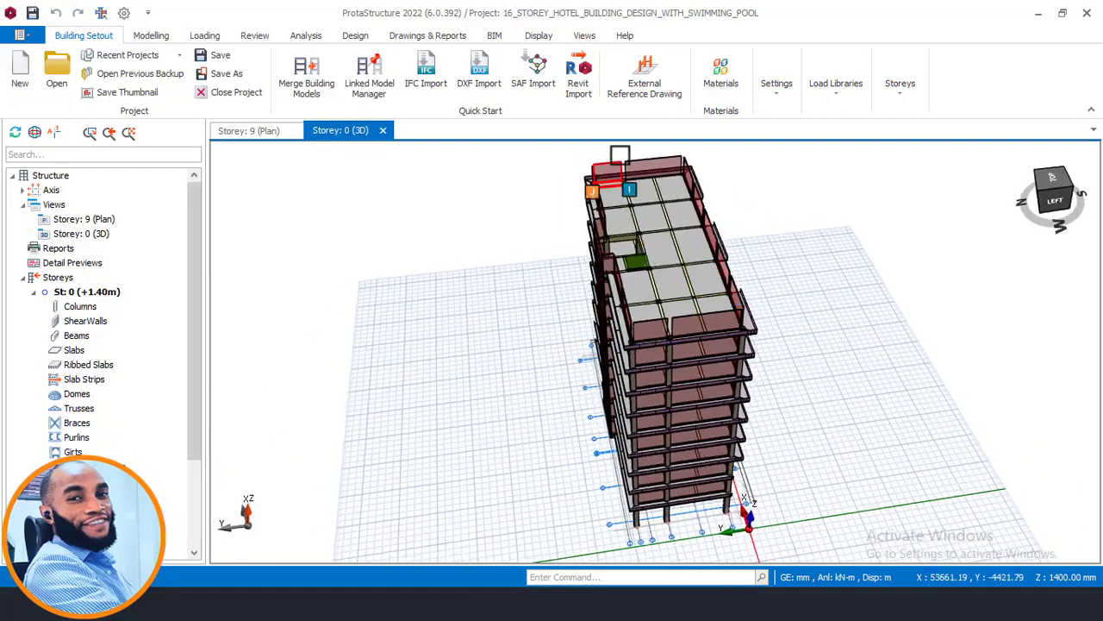
scroll(612, 327, up, 3)
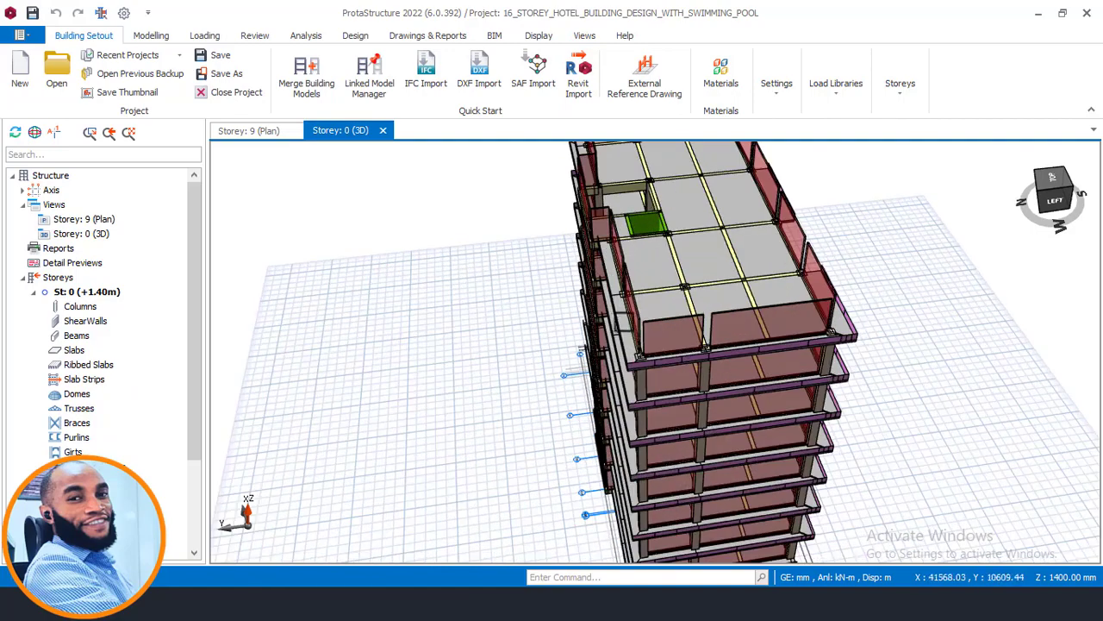
scroll(668, 326, down, 2)
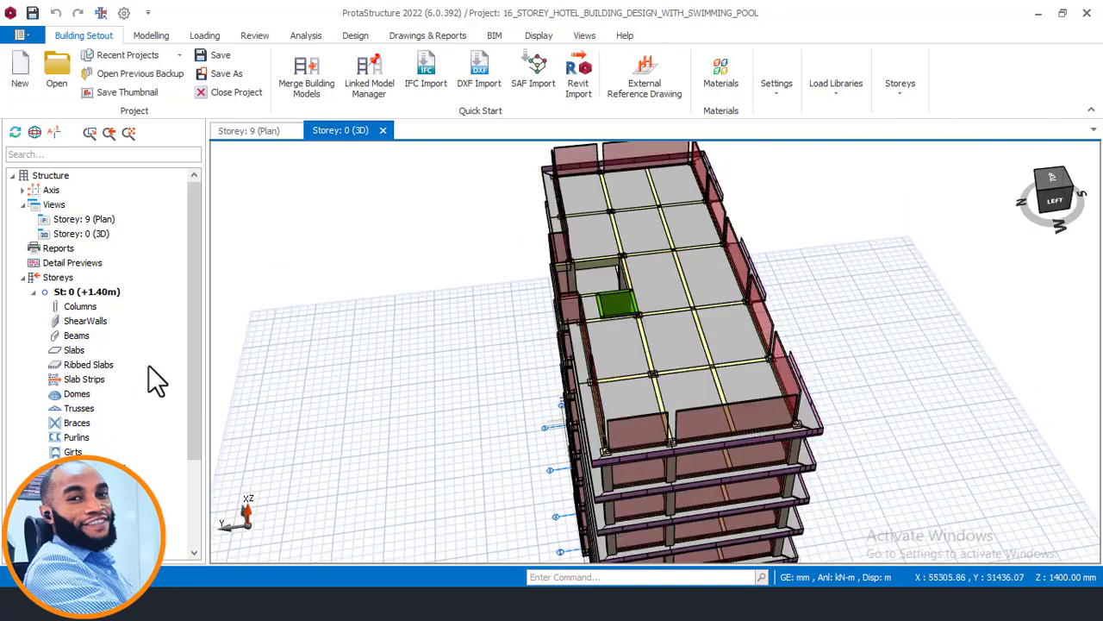
- In the storey 9 plan, delete the wall loads from all perimeter beams, including the three around the projection between A3 and A4
click(258, 131)
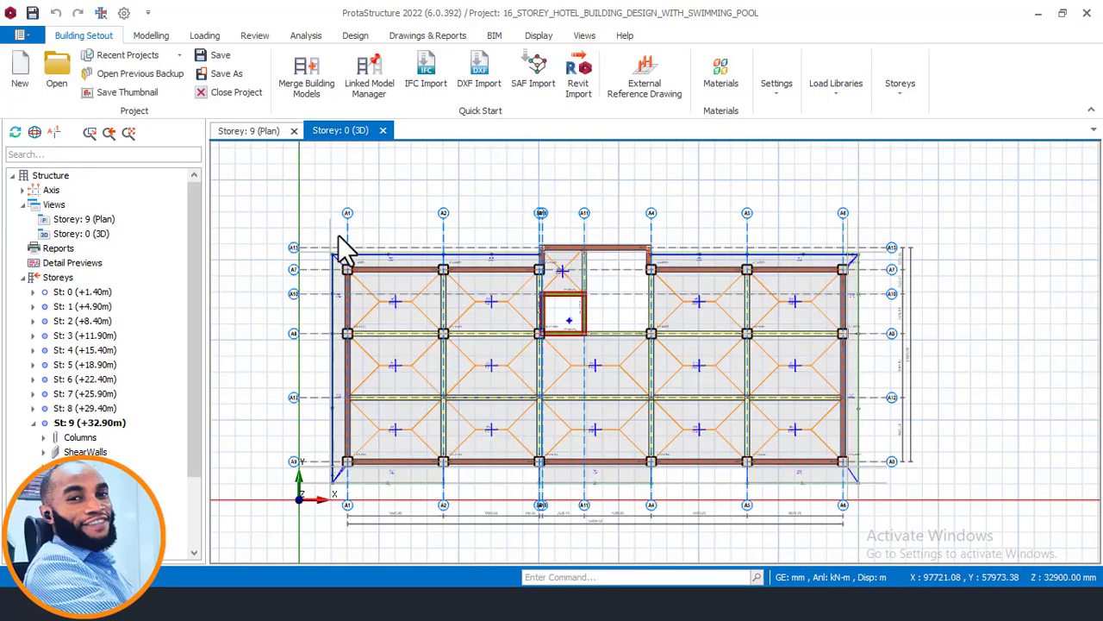
scroll(396, 288, up, 3)
scroll(393, 284, up, 2)
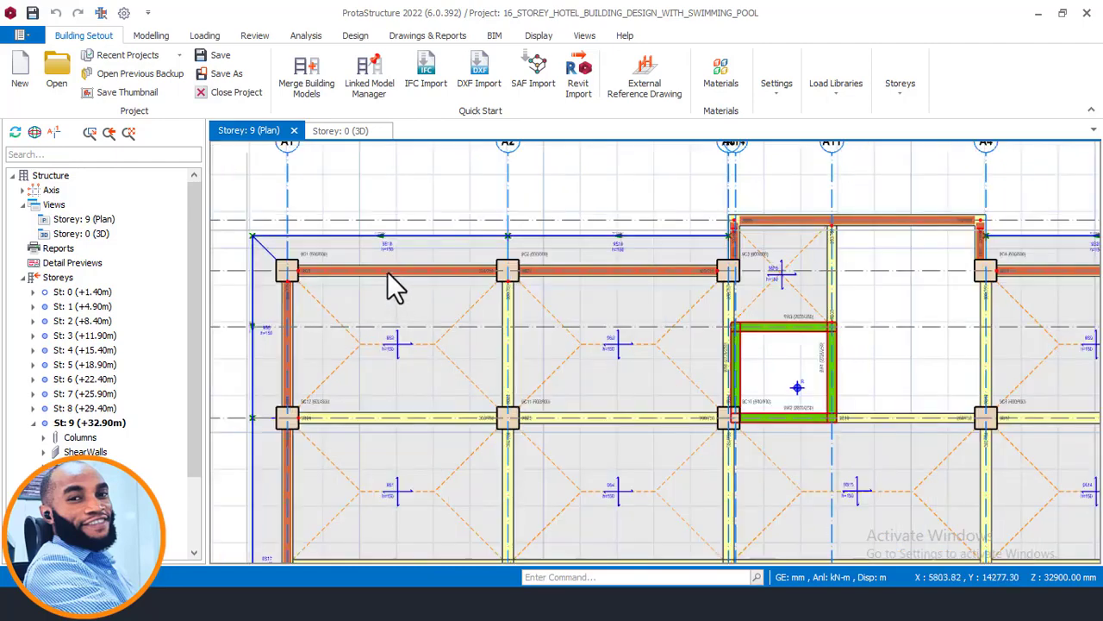
scroll(491, 241, down, 2)
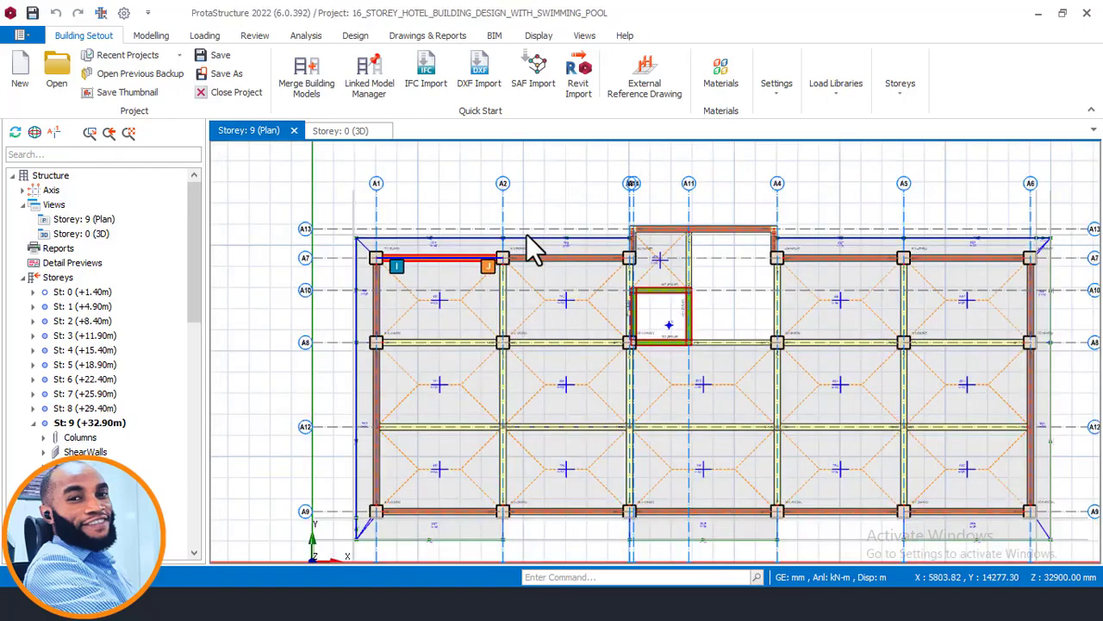
click(401, 320)
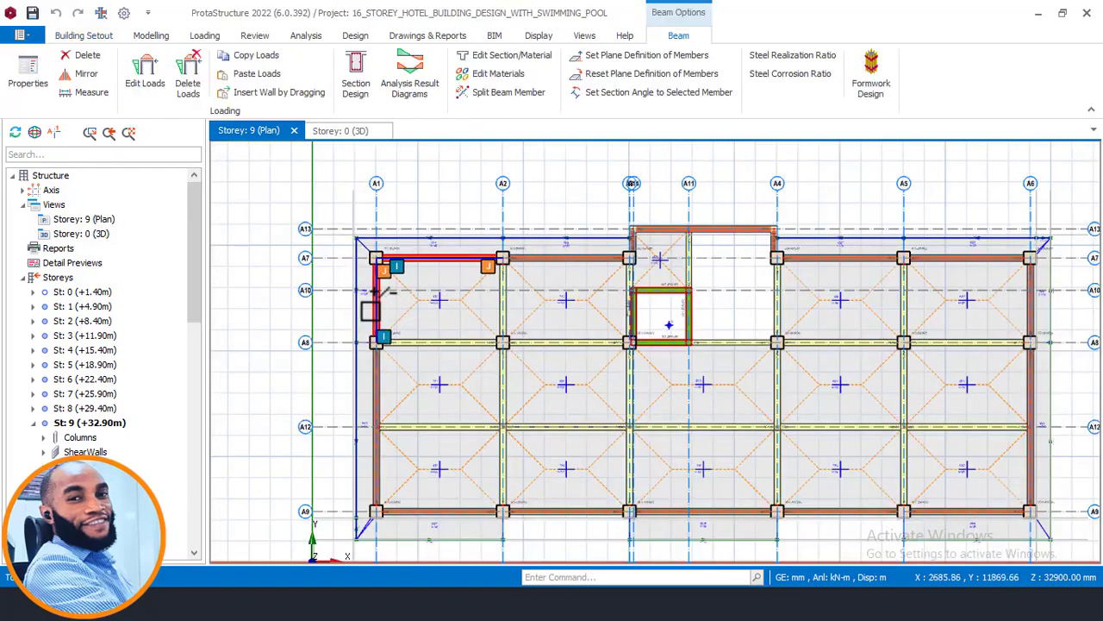
click(379, 388)
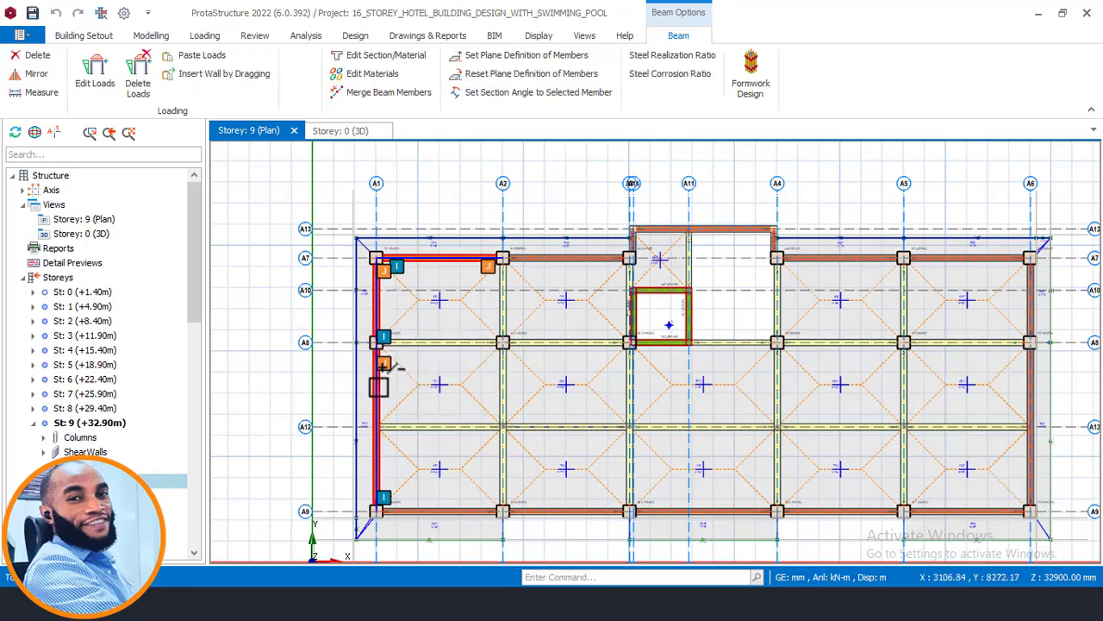
click(427, 512)
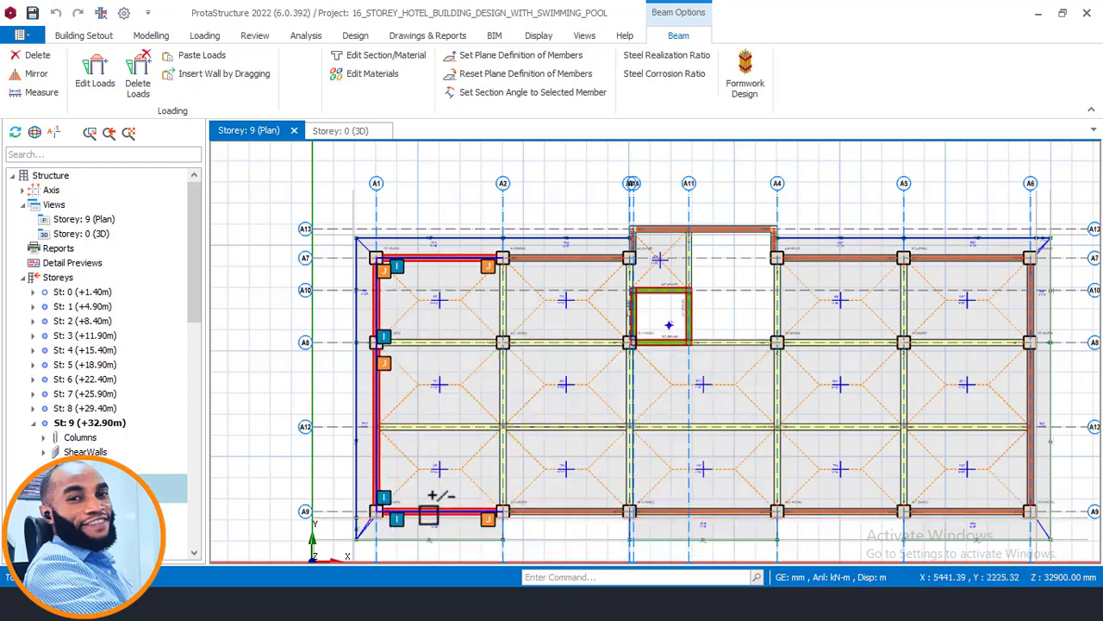
click(551, 514)
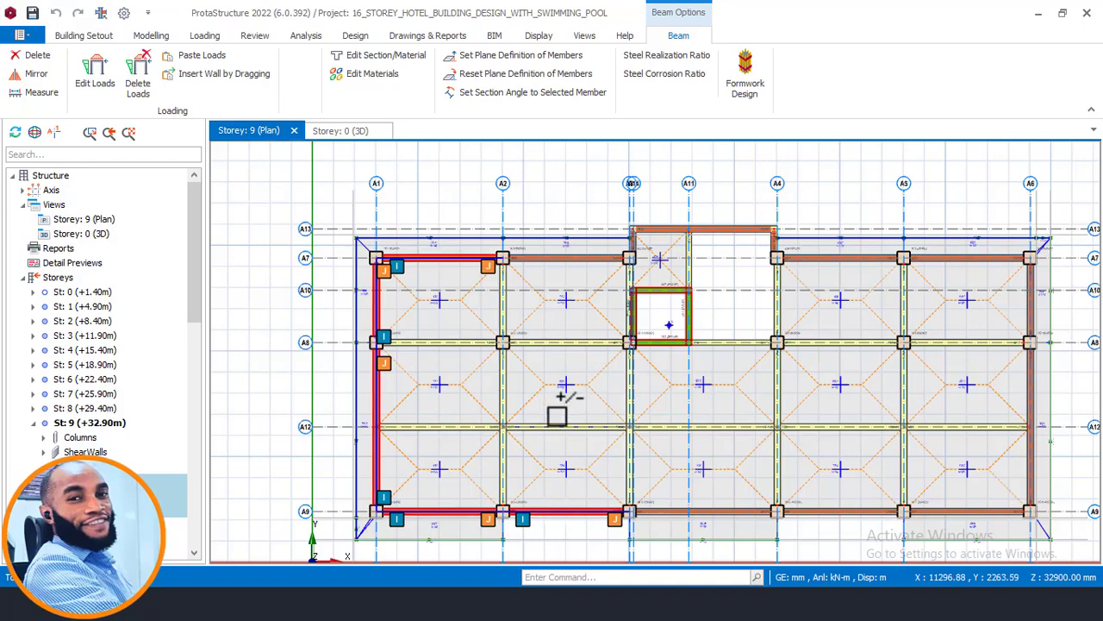
click(585, 257)
click(675, 226)
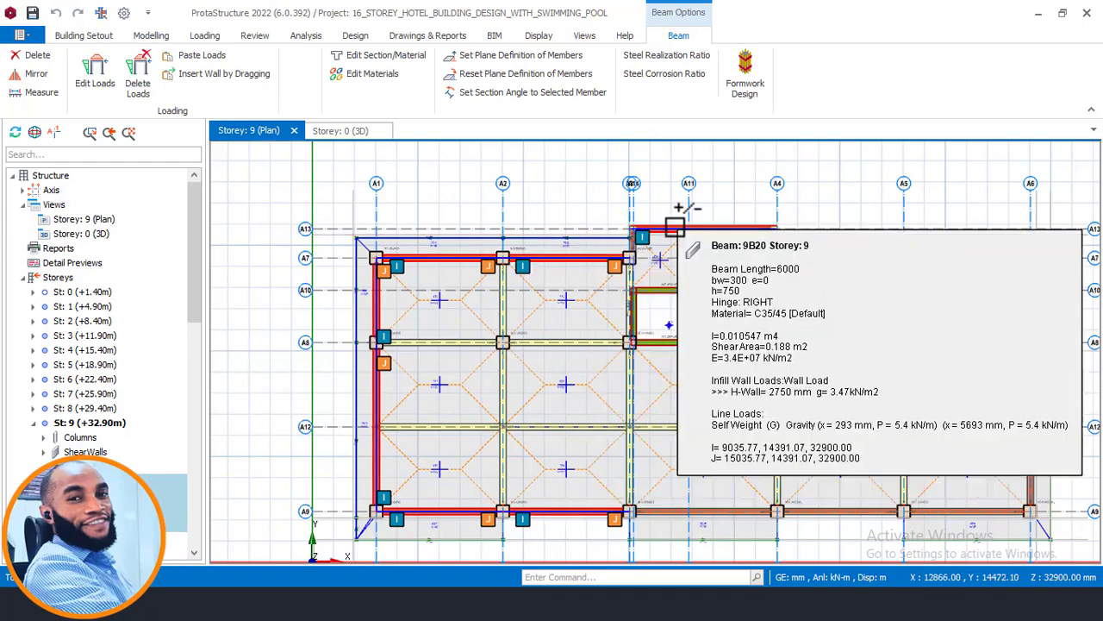
scroll(681, 233, up, 2)
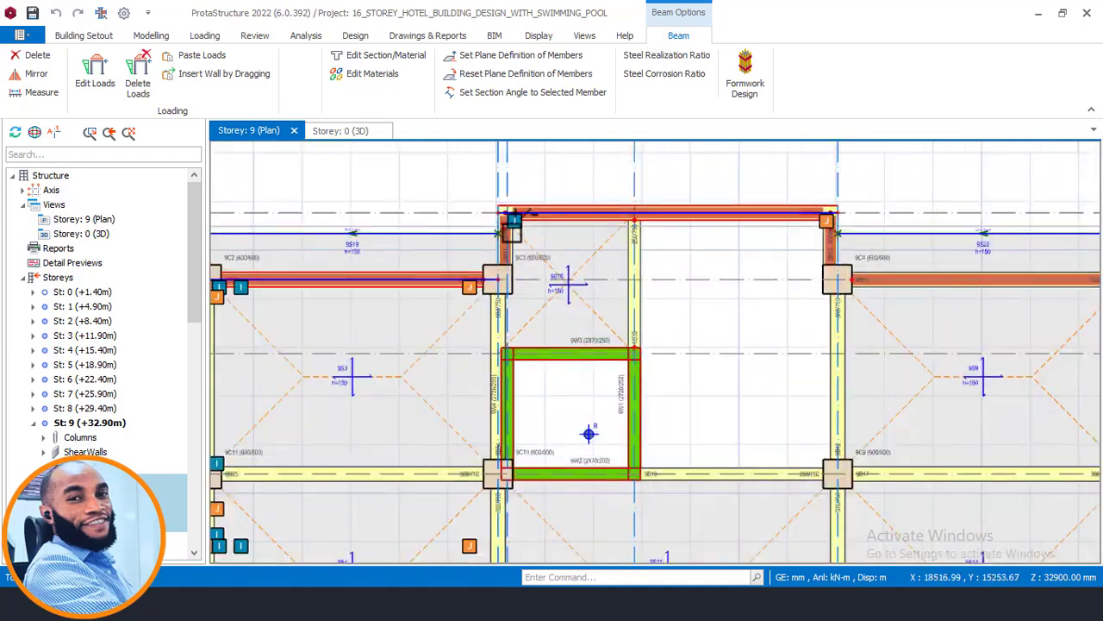
click(836, 234)
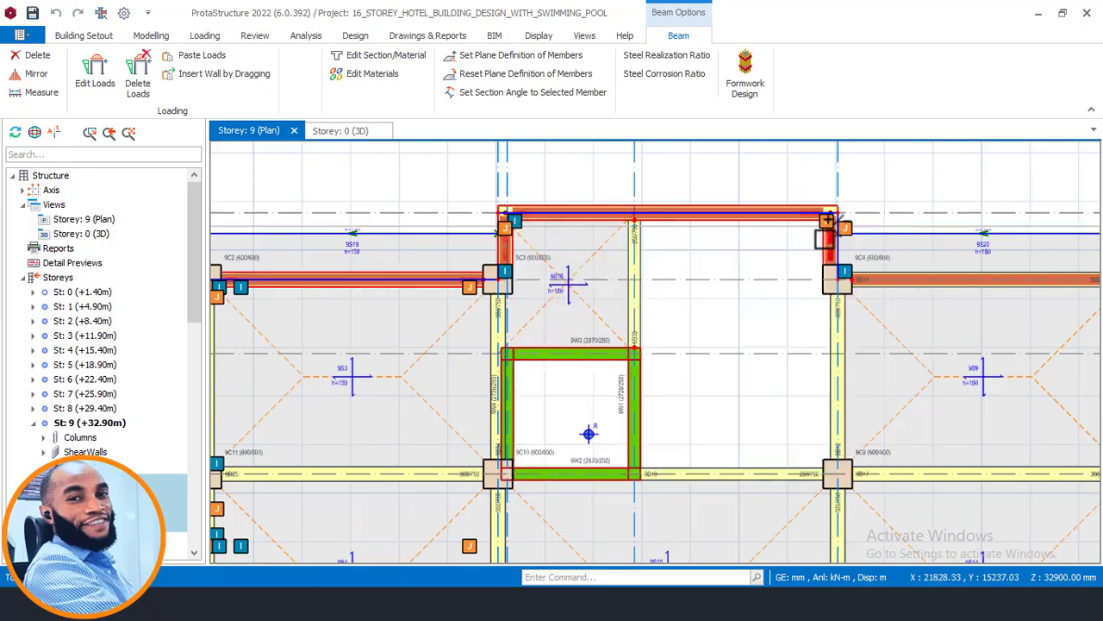
click(910, 290)
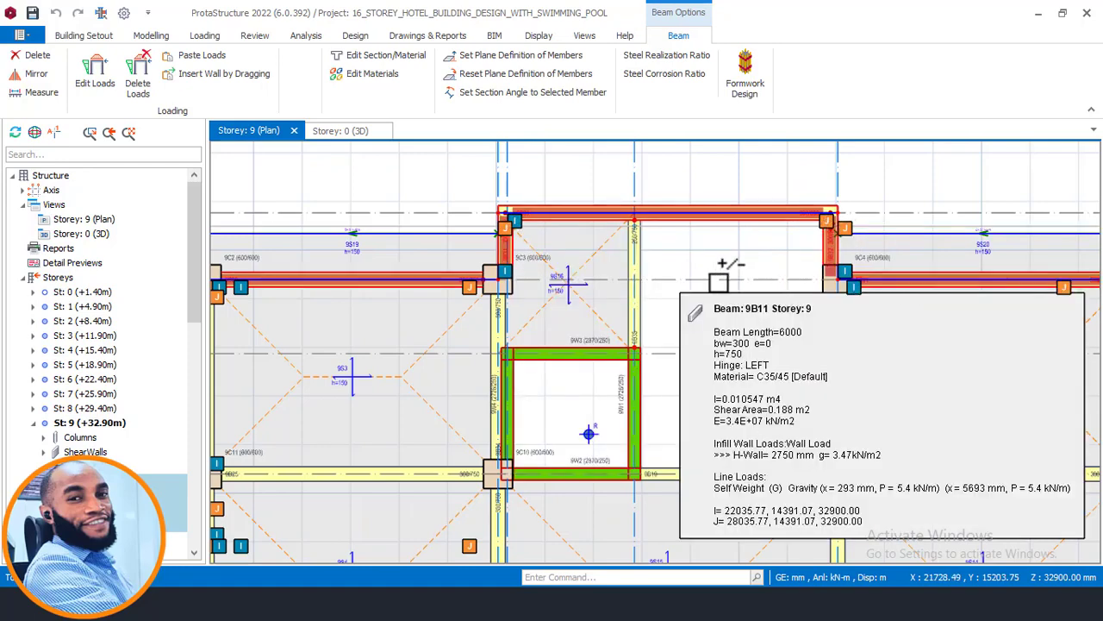
scroll(594, 261, down, 2)
scroll(790, 290, down, 2)
scroll(796, 276, up, 4)
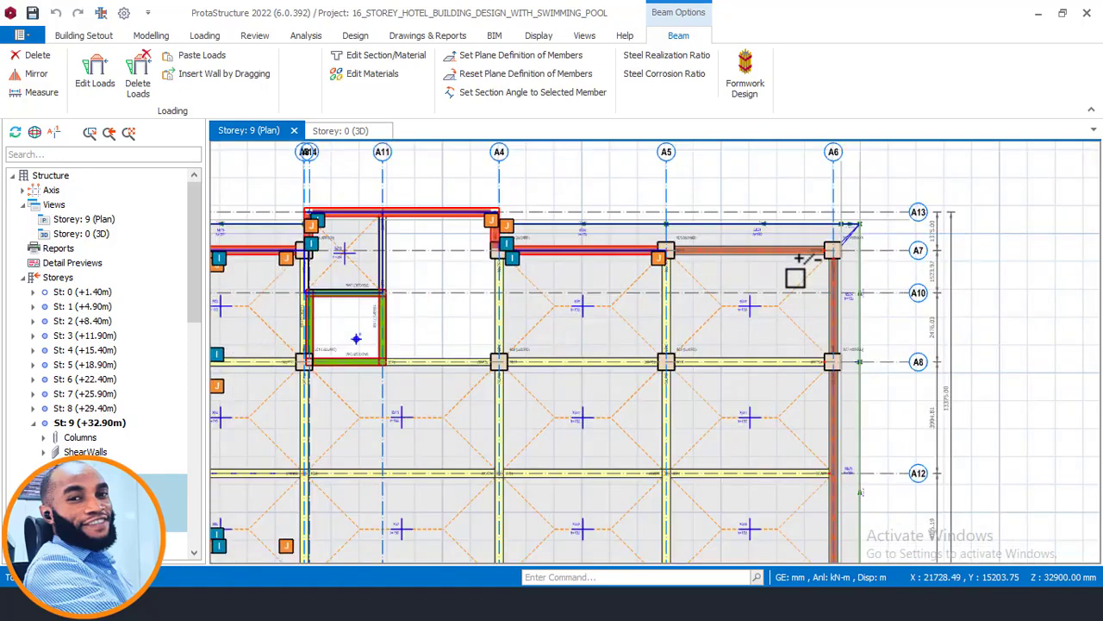
click(798, 249)
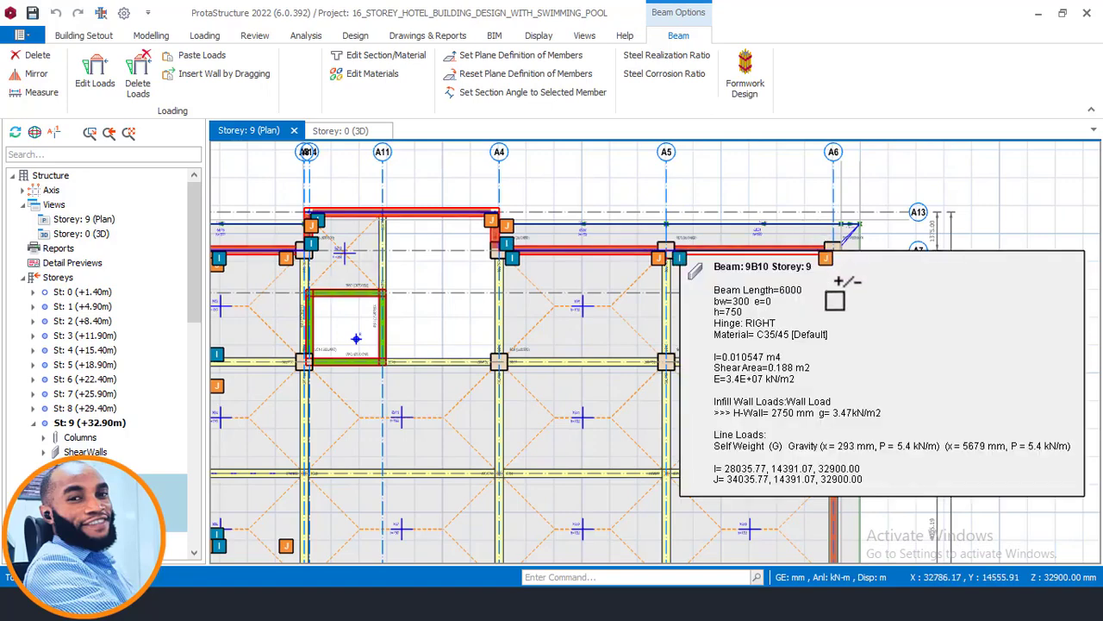
click(830, 288)
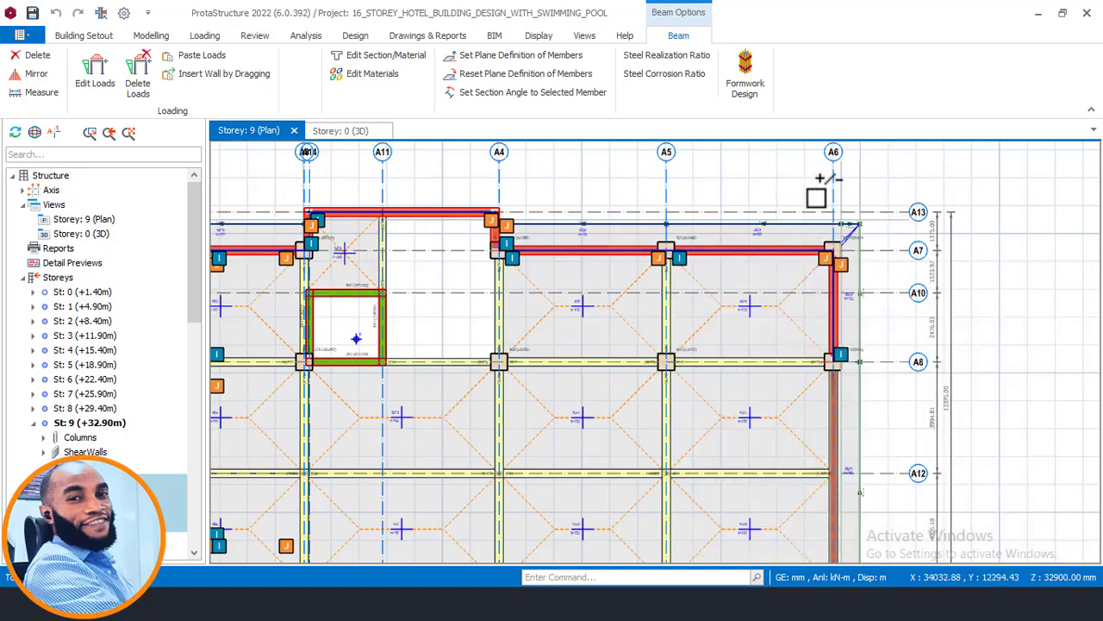
scroll(837, 352, down, 3)
scroll(837, 354, up, 2)
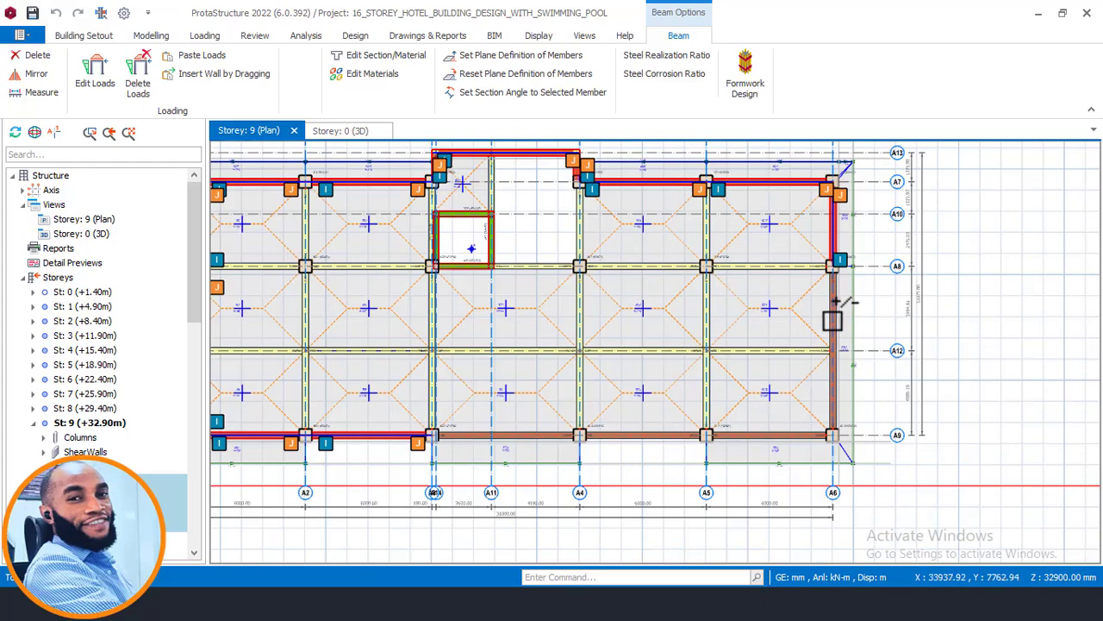
scroll(838, 319, up, 3)
click(834, 384)
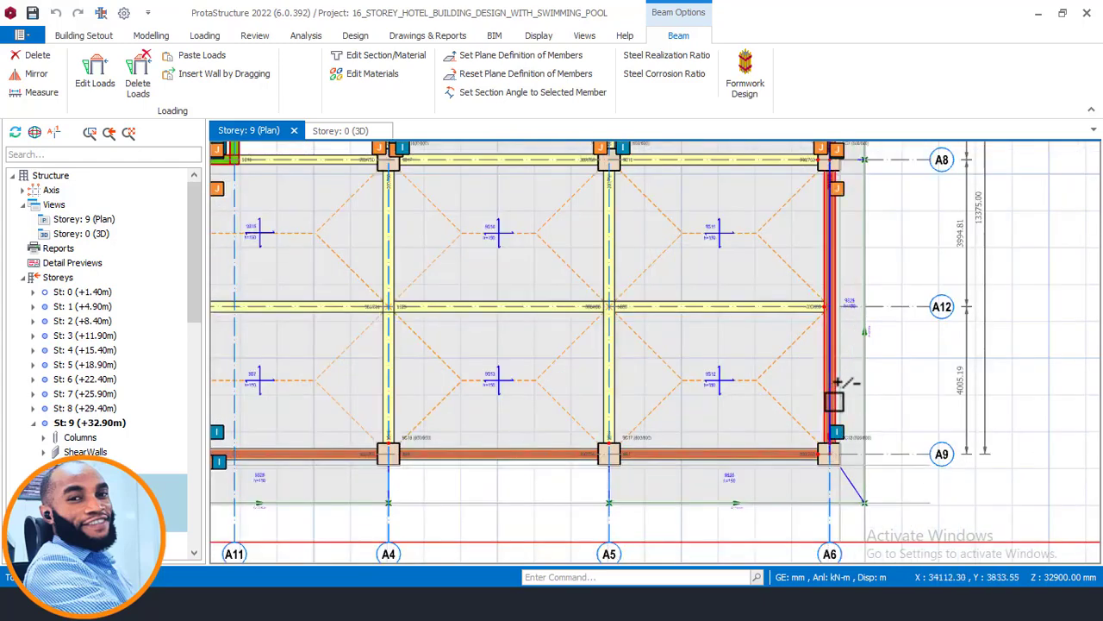
click(751, 449)
mouse_move(746, 435)
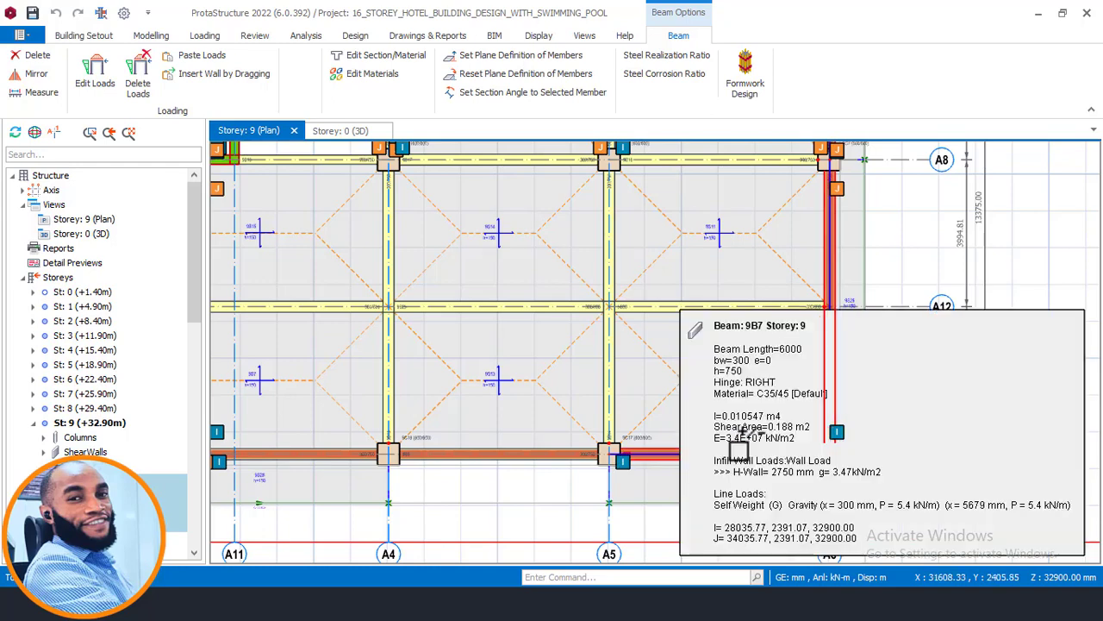
scroll(681, 459, up, 2)
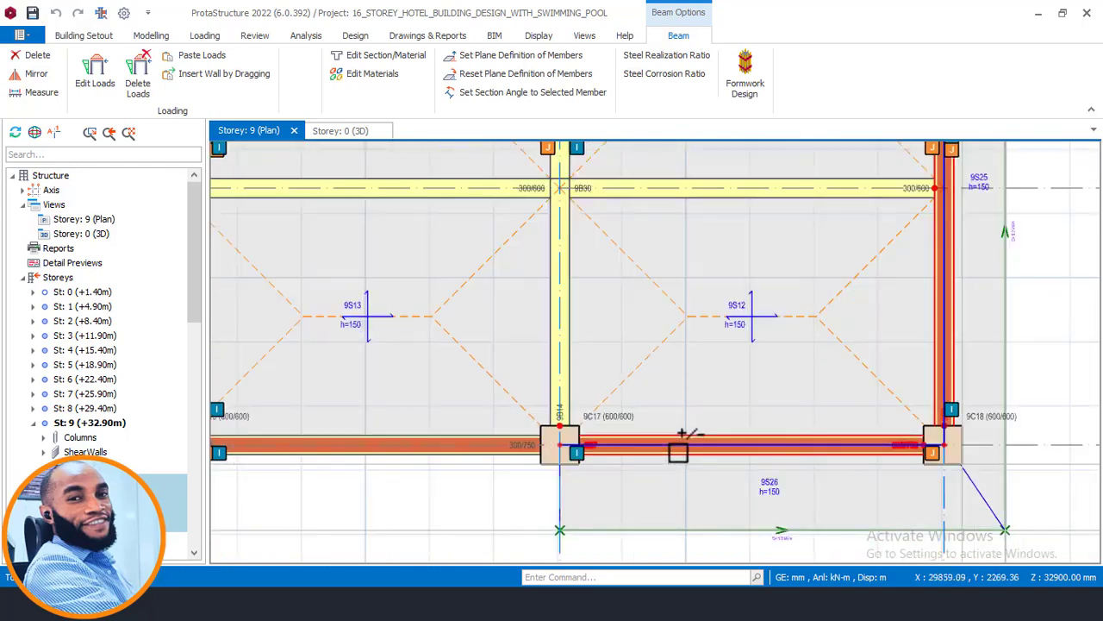
click(495, 453)
scroll(779, 374, down, 4)
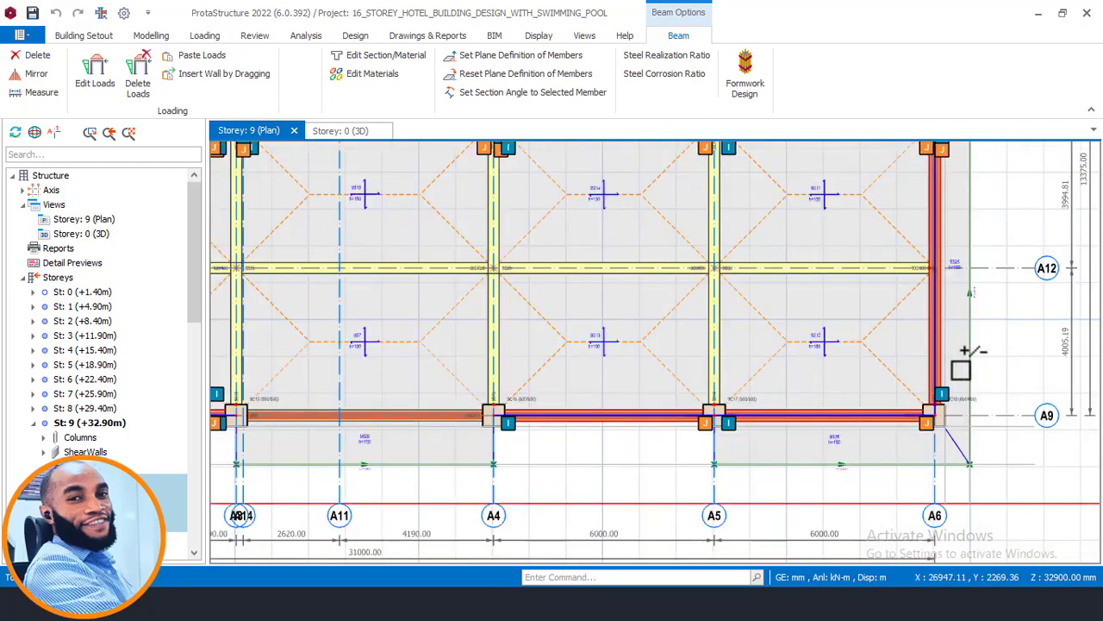
scroll(621, 386, up, 3)
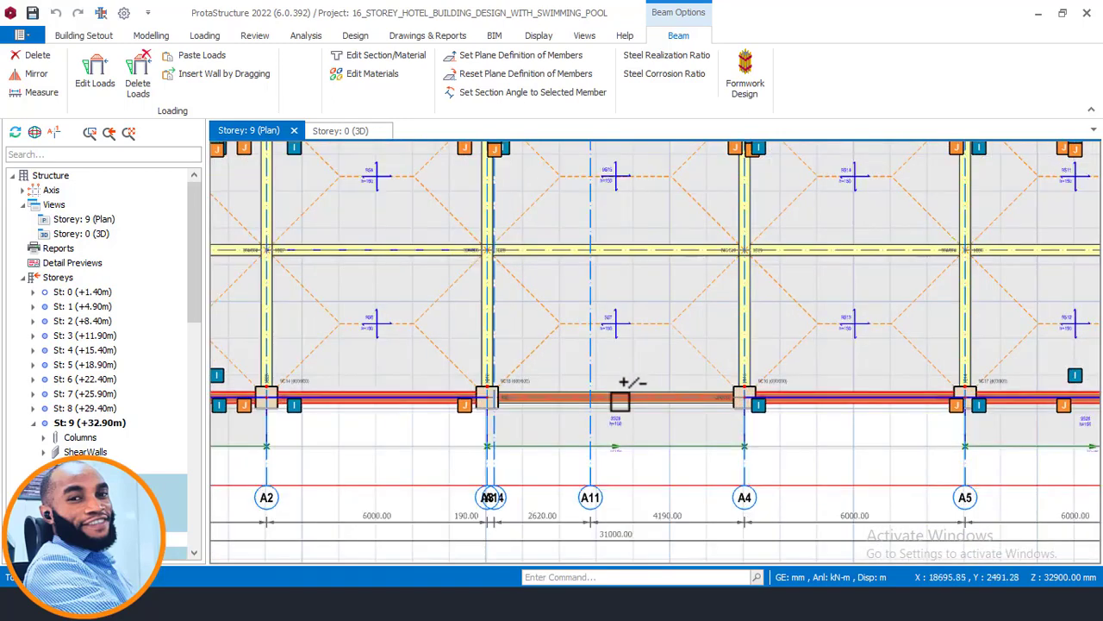
mouse_move(731, 412)
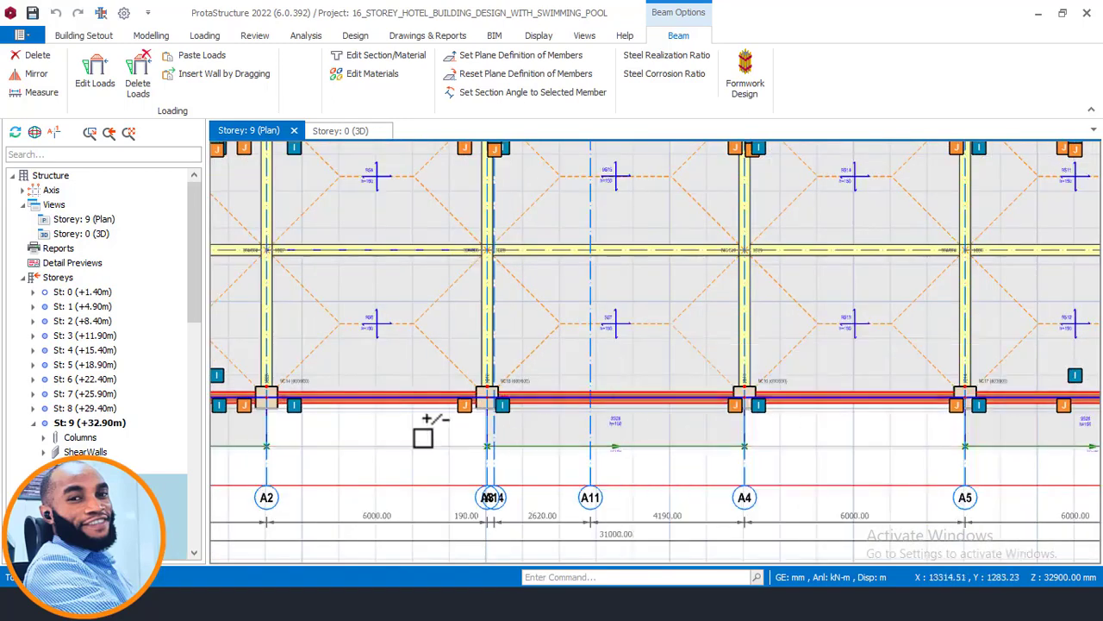
right_click(426, 428)
click(491, 236)
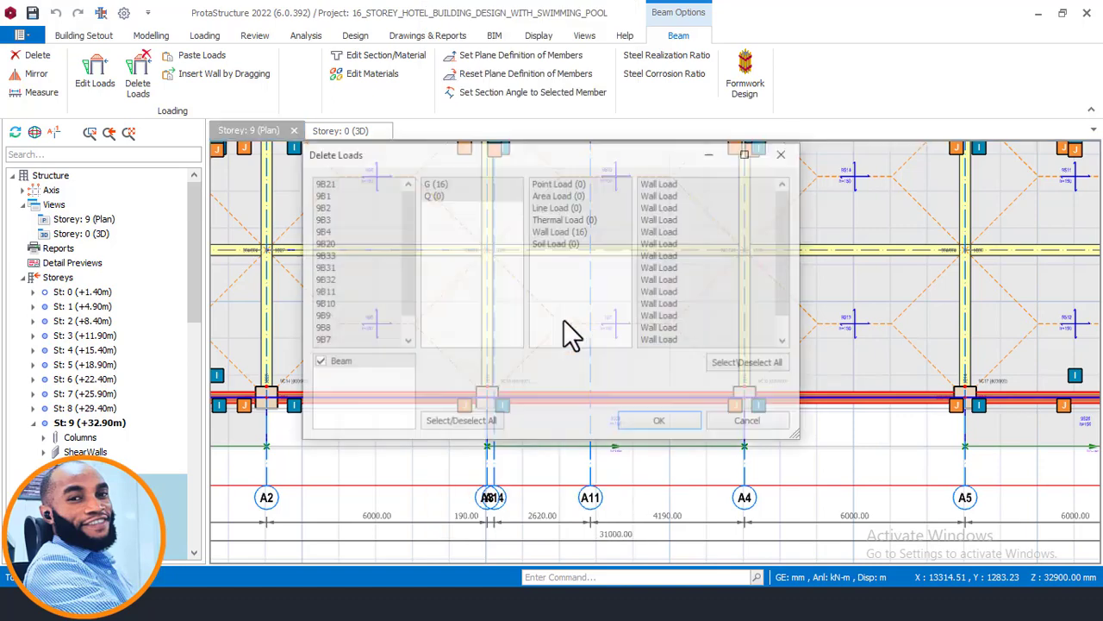
click(659, 420)
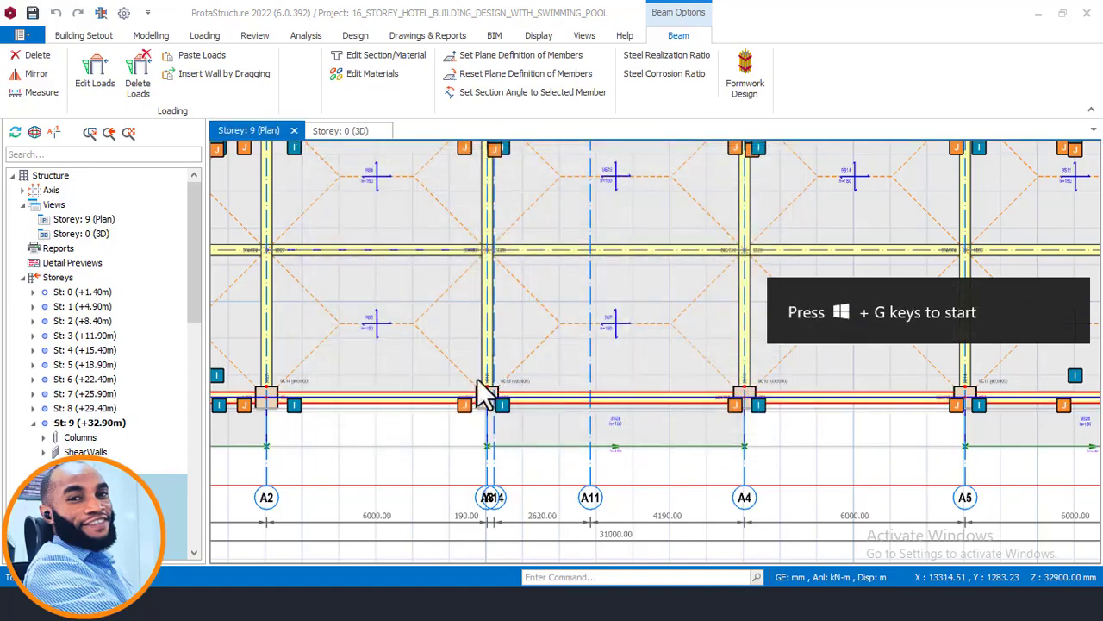
scroll(485, 394, down, 2)
scroll(401, 423, down, 3)
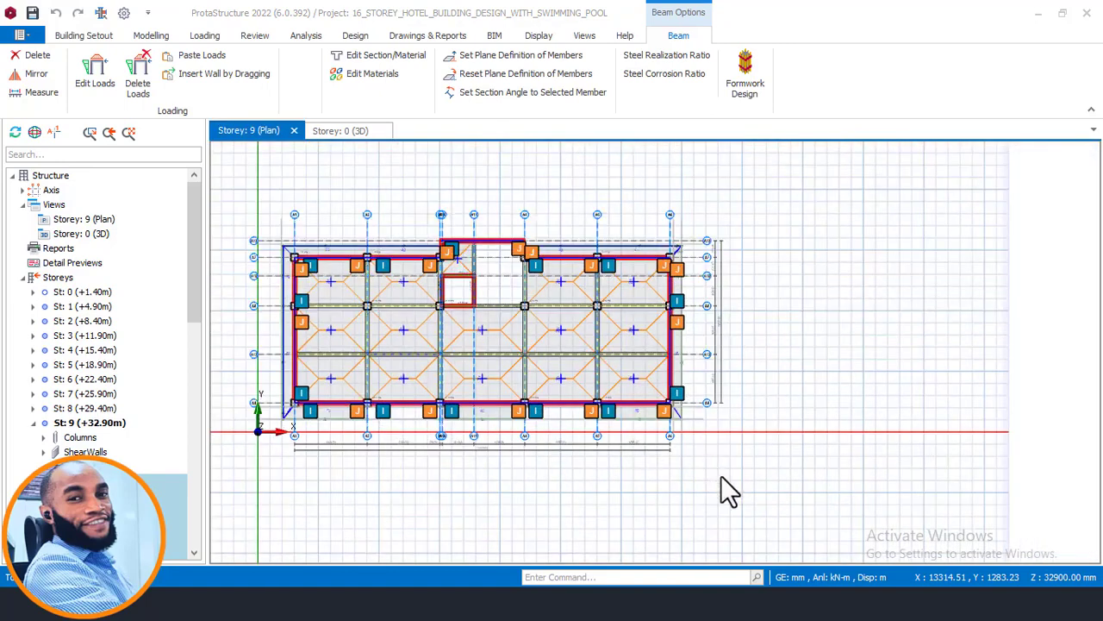
scroll(551, 258, up, 3)
key(Escape)
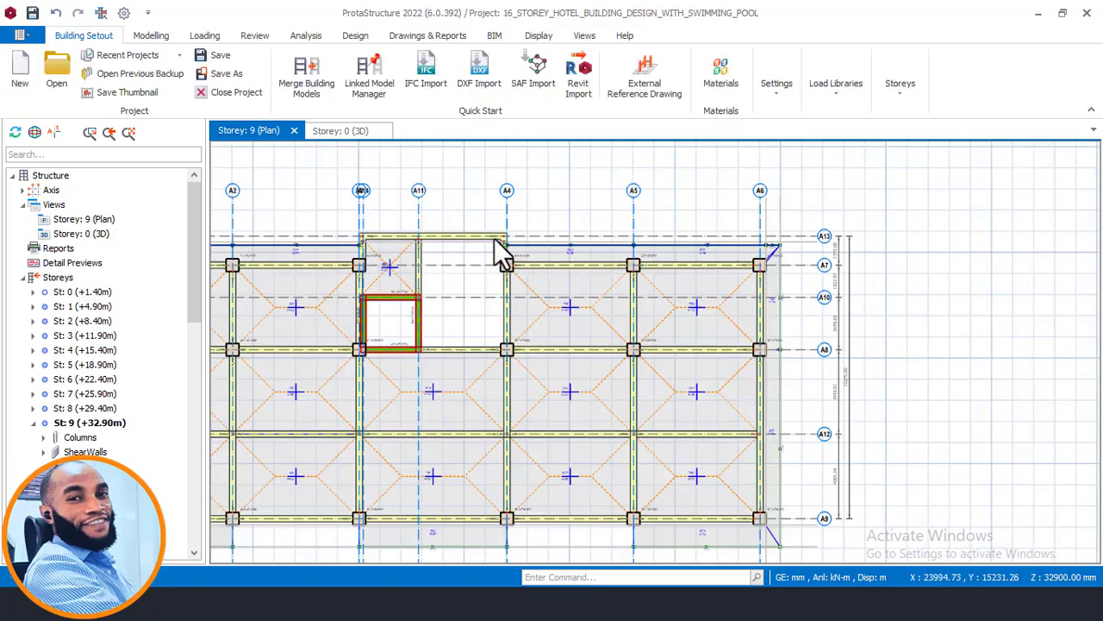
- Inspect the roof slabs and perimeter beams of the top storey in the 3D view
click(331, 134)
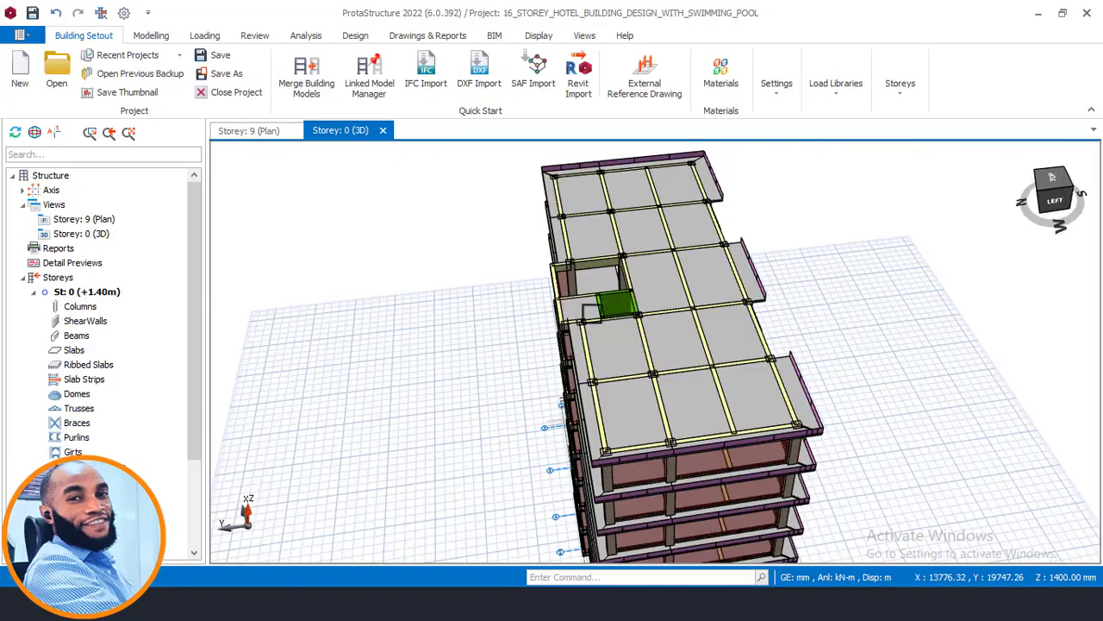
scroll(591, 313, down, 2)
middle_drag(585, 369, 615, 349)
scroll(747, 325, up, 3)
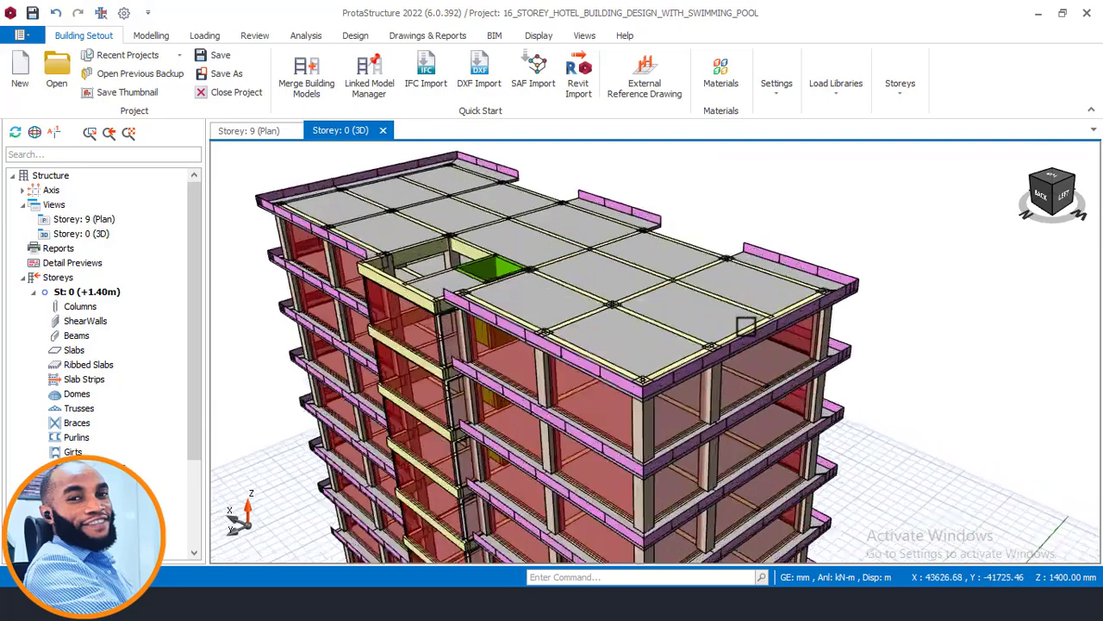
scroll(515, 298, down, 3)
middle_drag(545, 277, 624, 196)
middle_drag(586, 250, 479, 299)
middle_drag(624, 329, 616, 280)
- Examine the building's facades from the lower storeys up to the roof in 3D, checking the infill walls and balcony edges
scroll(618, 291, down, 1)
scroll(676, 464, up, 1)
middle_drag(665, 470, 661, 498)
scroll(693, 426, up, 2)
scroll(662, 402, down, 2)
scroll(662, 402, down, 1)
middle_drag(659, 436, 668, 375)
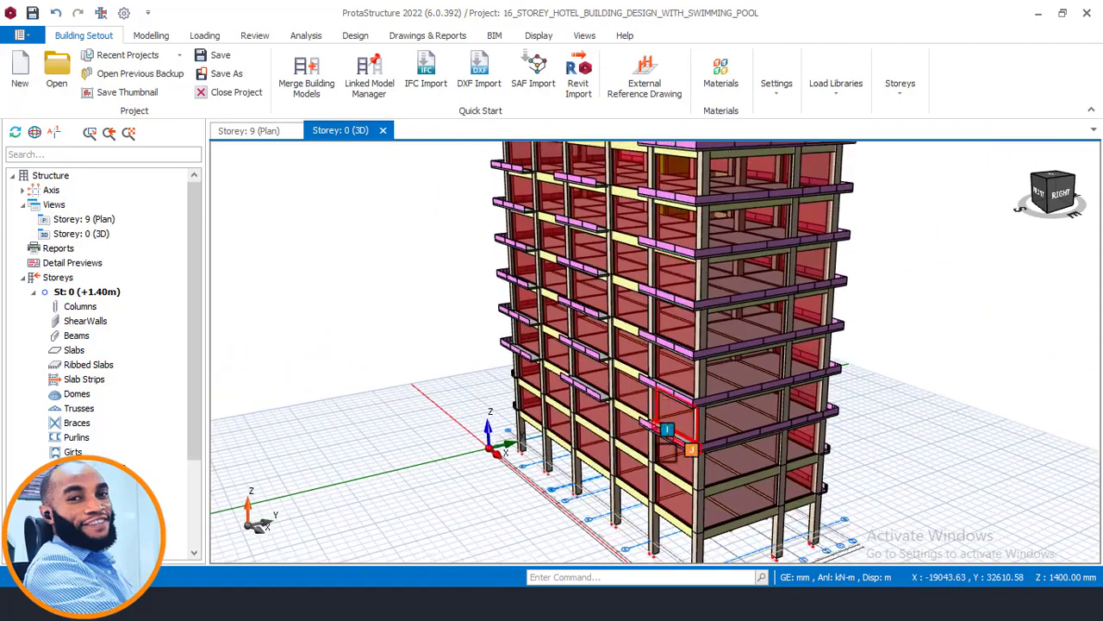
scroll(673, 384, up, 3)
shift+middle_drag(693, 434, 687, 420)
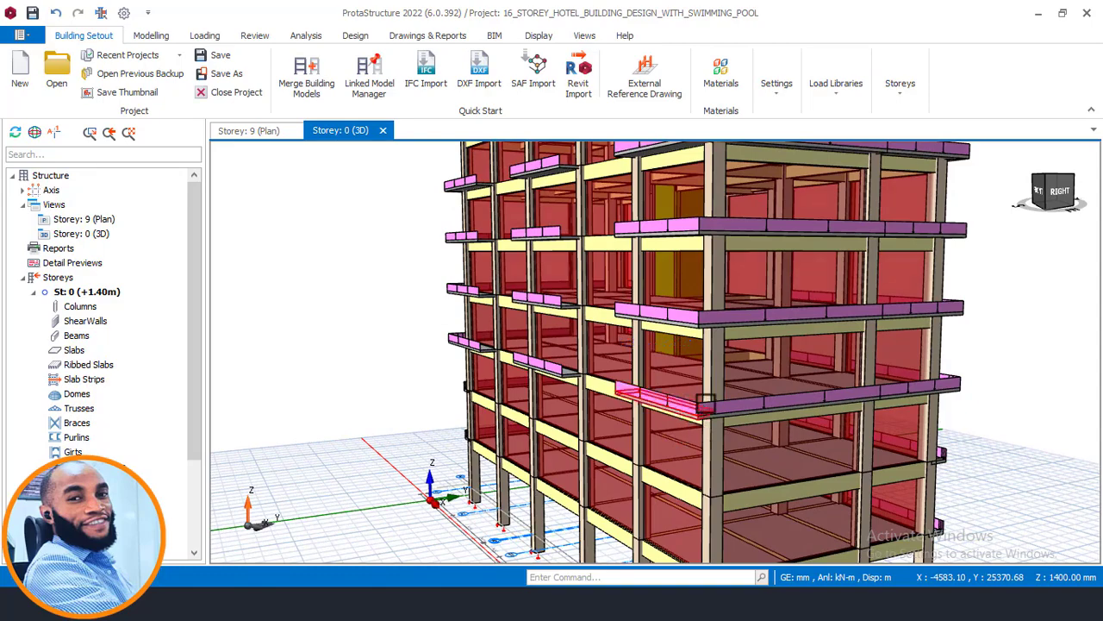
scroll(672, 426, down, 2)
middle_drag(674, 375, 661, 471)
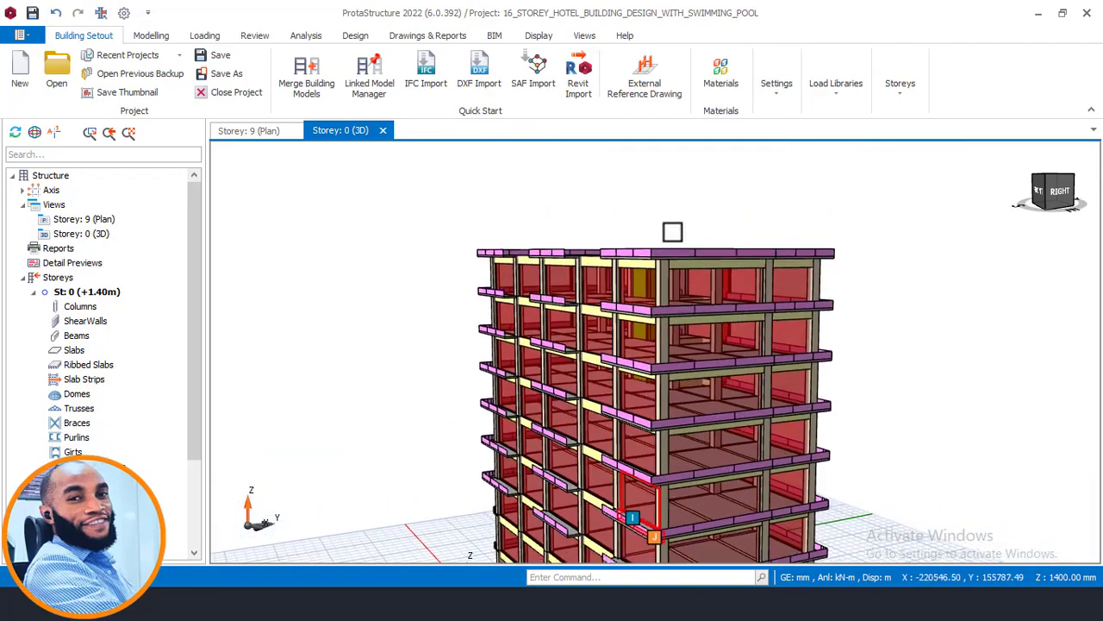
shift+middle_drag(556, 308, 571, 290)
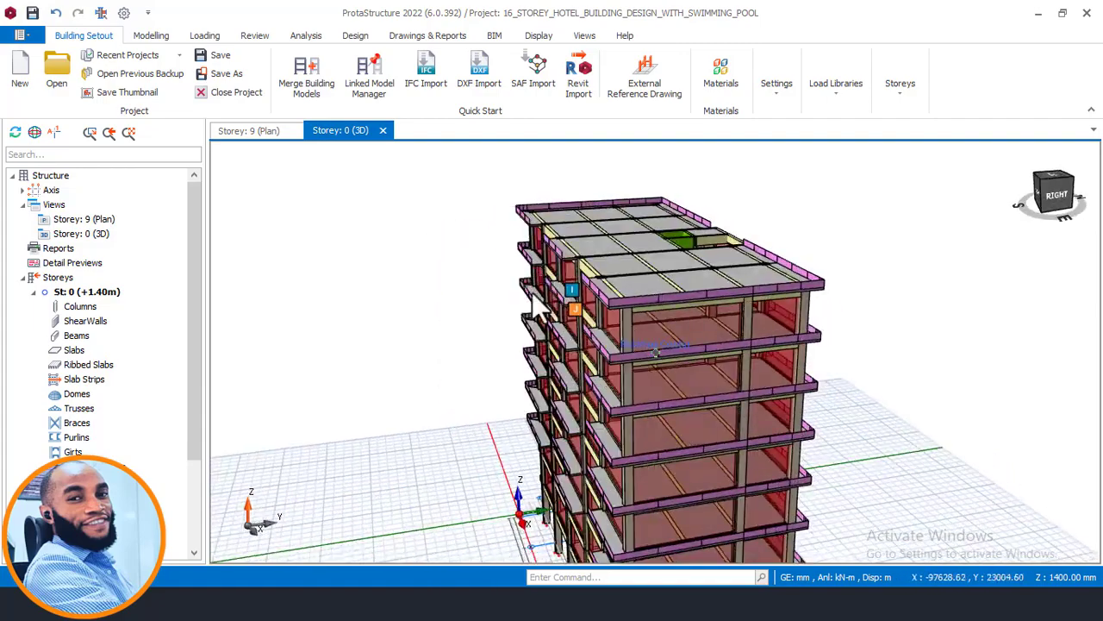
middle_drag(637, 315, 709, 288)
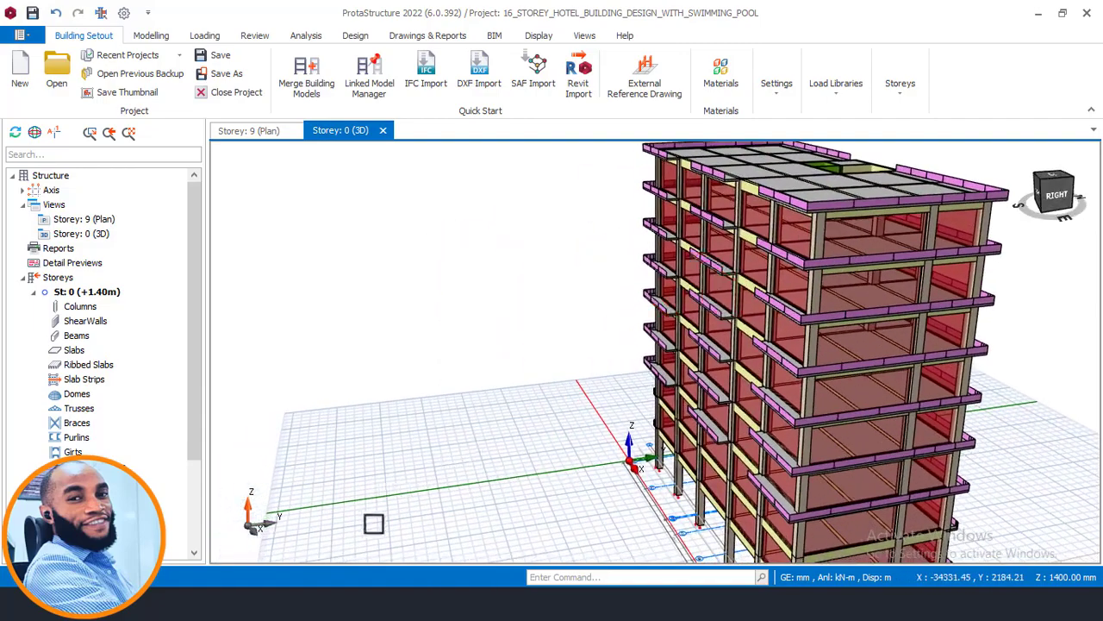
- Switch to AutoCAD and examine the building elevations, focusing on the balconies and lower storeys of the South View
click(259, 603)
scroll(365, 306, down, 8)
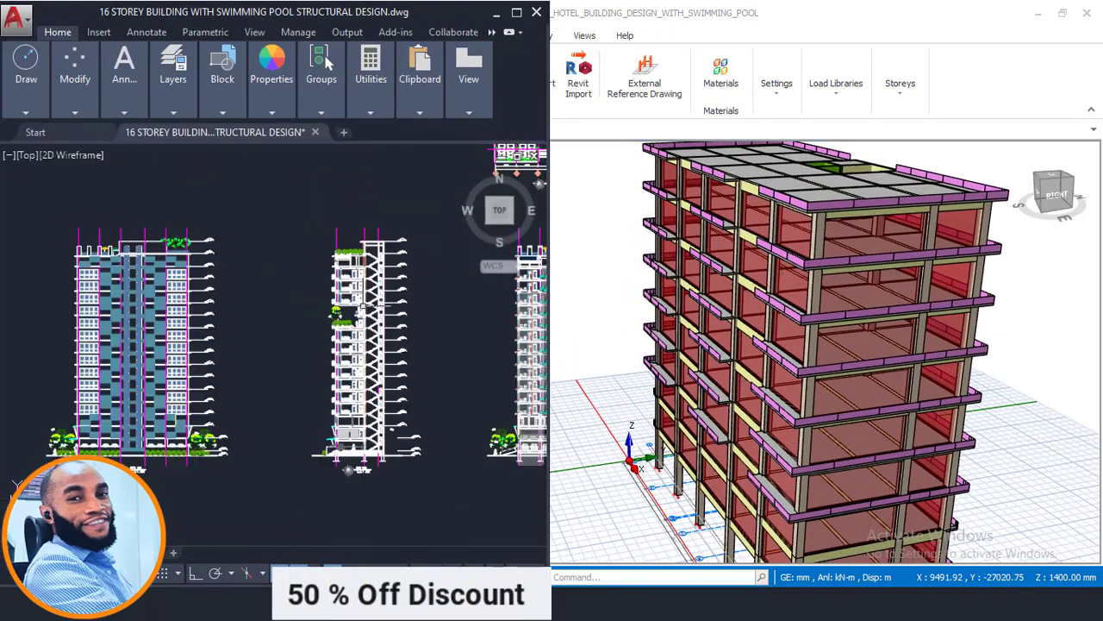
scroll(196, 362, up, 6)
scroll(306, 337, down, 6)
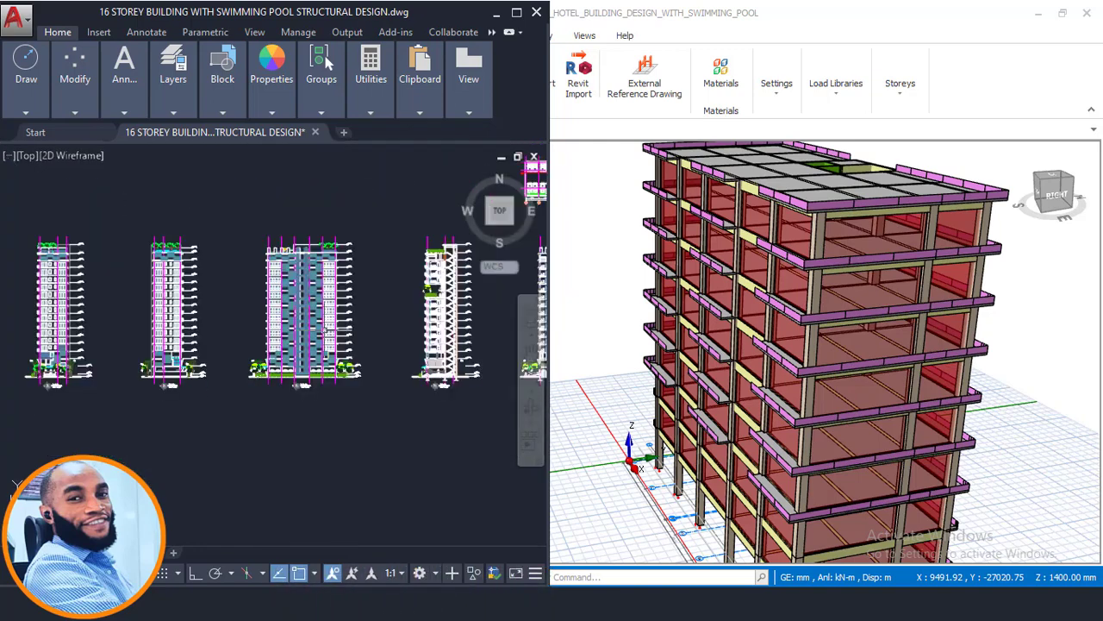
middle_drag(151, 331, 57, 334)
scroll(360, 328, up, 6)
mouse_move(375, 337)
middle_down()
mouse_move(221, 334)
mouse_move(508, 362)
middle_up()
scroll(359, 329, down, 7)
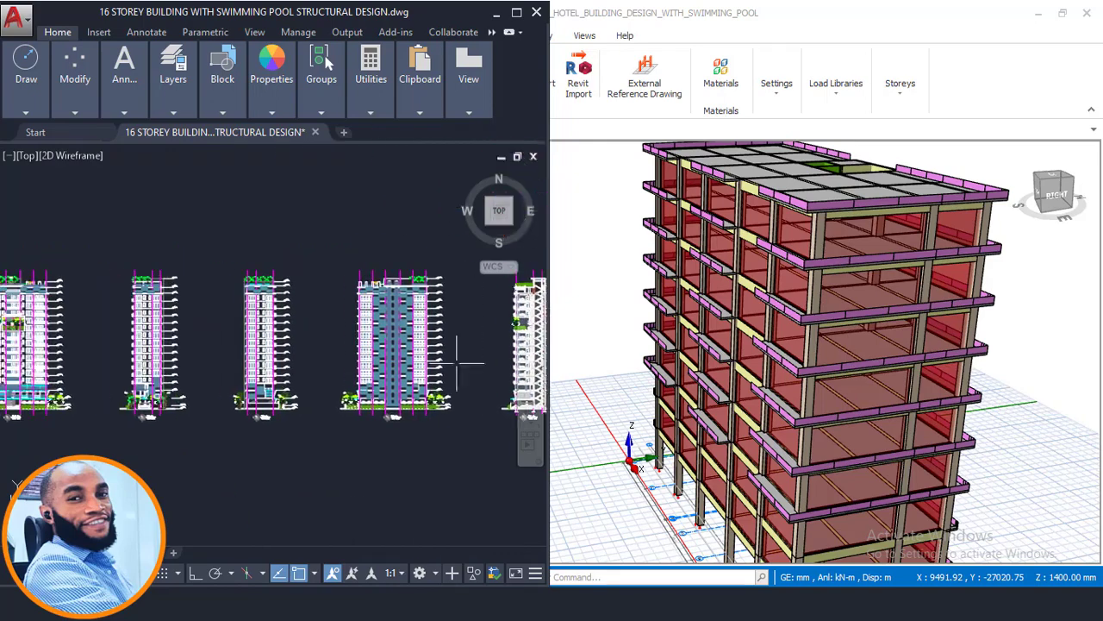
middle_drag(188, 362, 401, 363)
scroll(207, 341, up, 5)
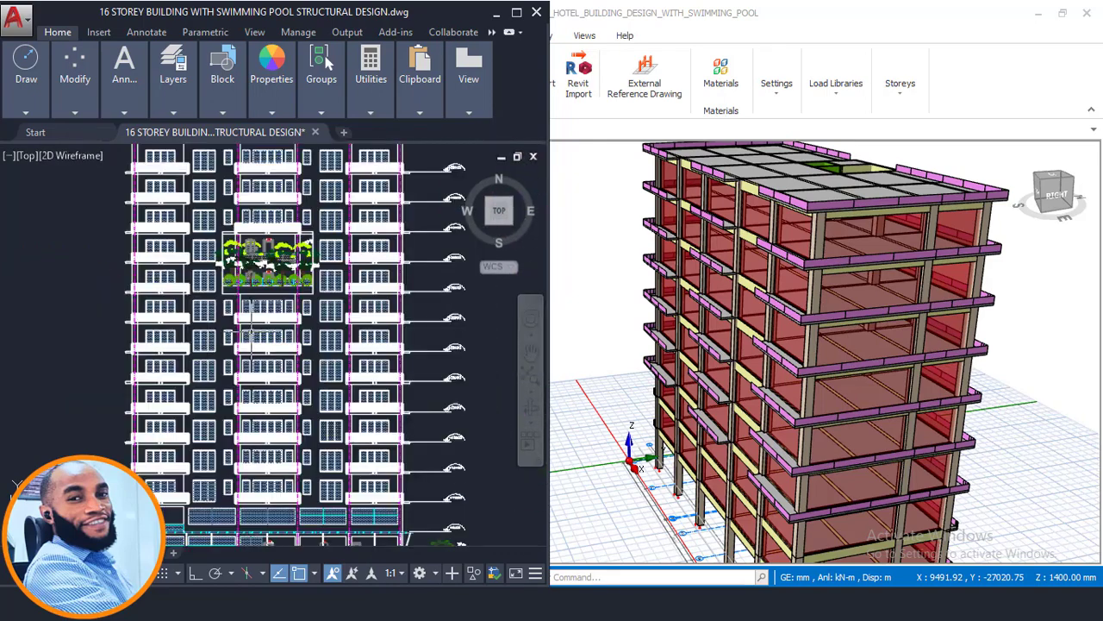
middle_drag(308, 355, 309, 260)
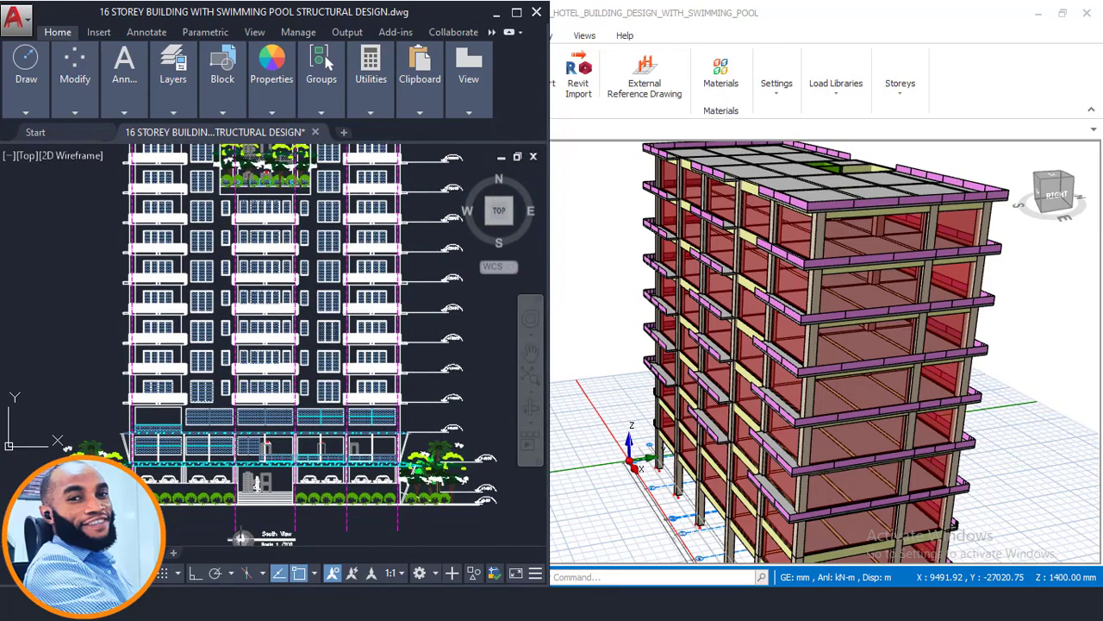
scroll(243, 403, up, 3)
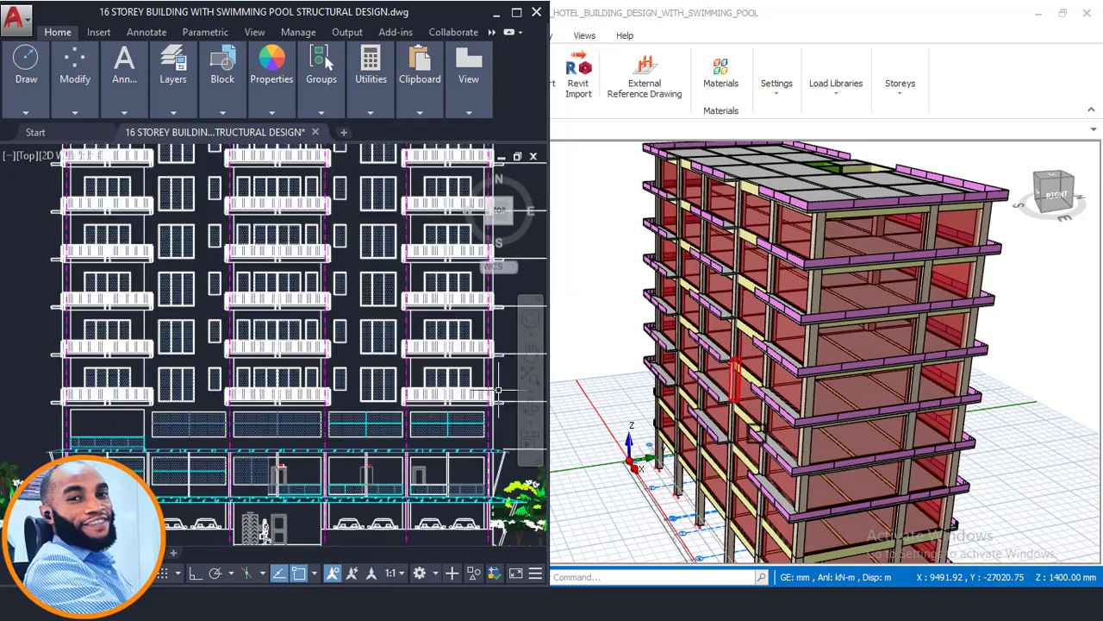
- Compare the ProtaStructure 3D facade with the South View, checking the storeys around the green terrace and up to the roof
scroll(693, 380, up, 2)
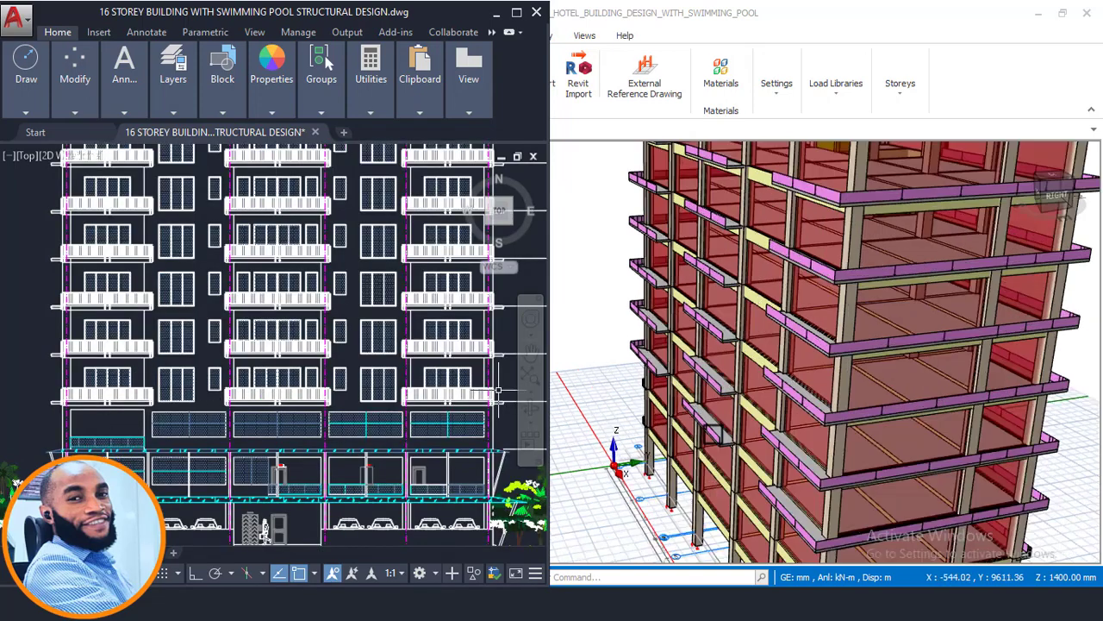
scroll(664, 379, down, 3)
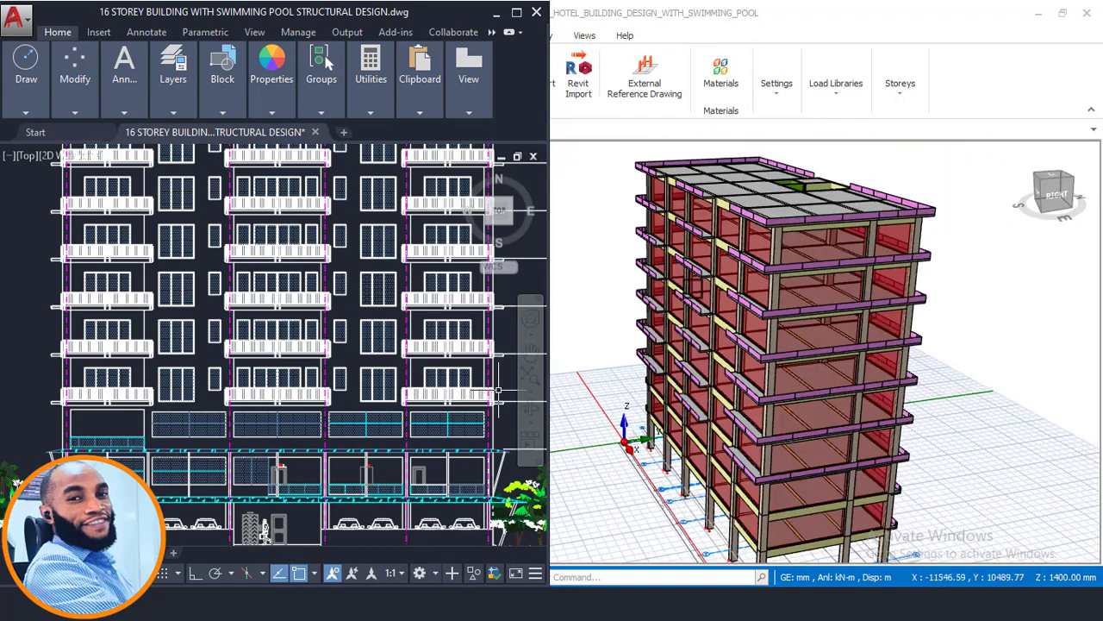
scroll(431, 379, down, 4)
middle_drag(420, 283, 401, 323)
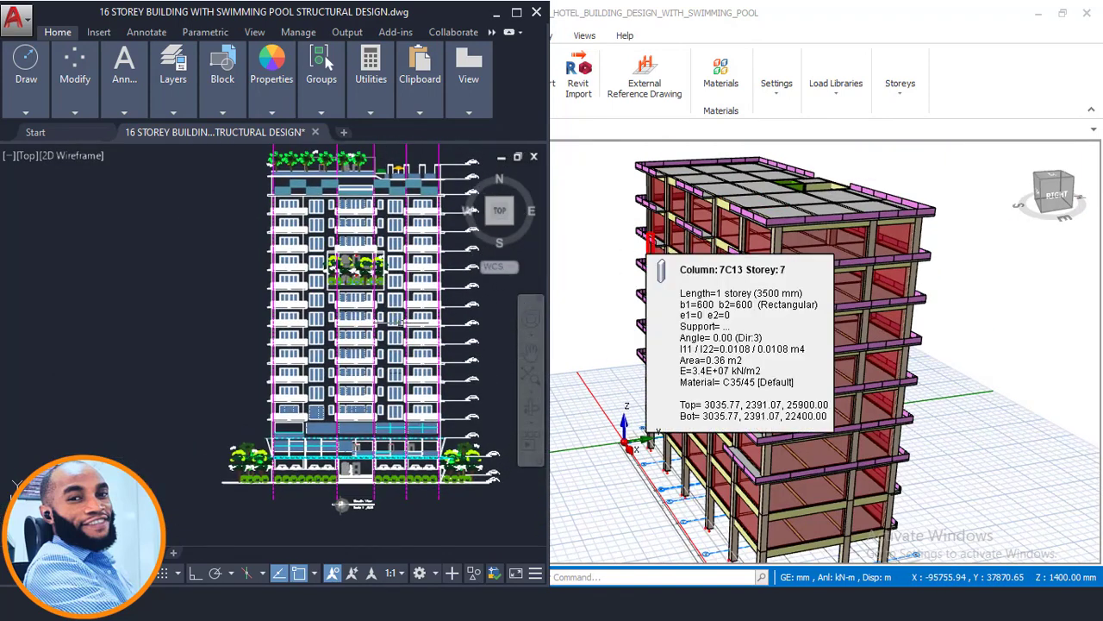
scroll(391, 306, up, 4)
middle_drag(269, 291, 227, 334)
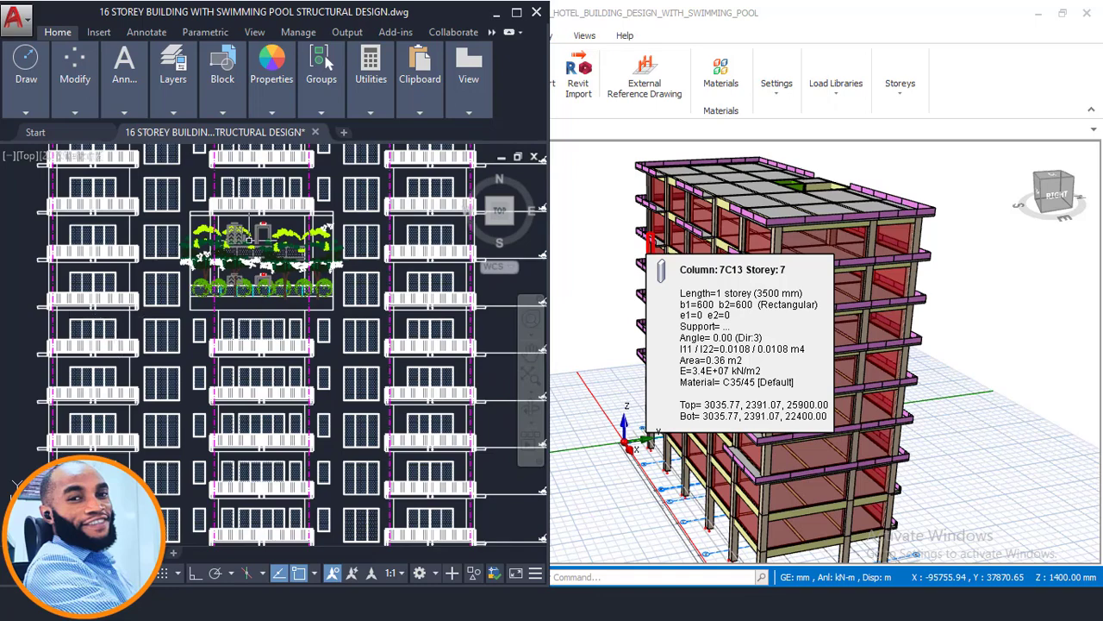
middle_drag(237, 269, 201, 366)
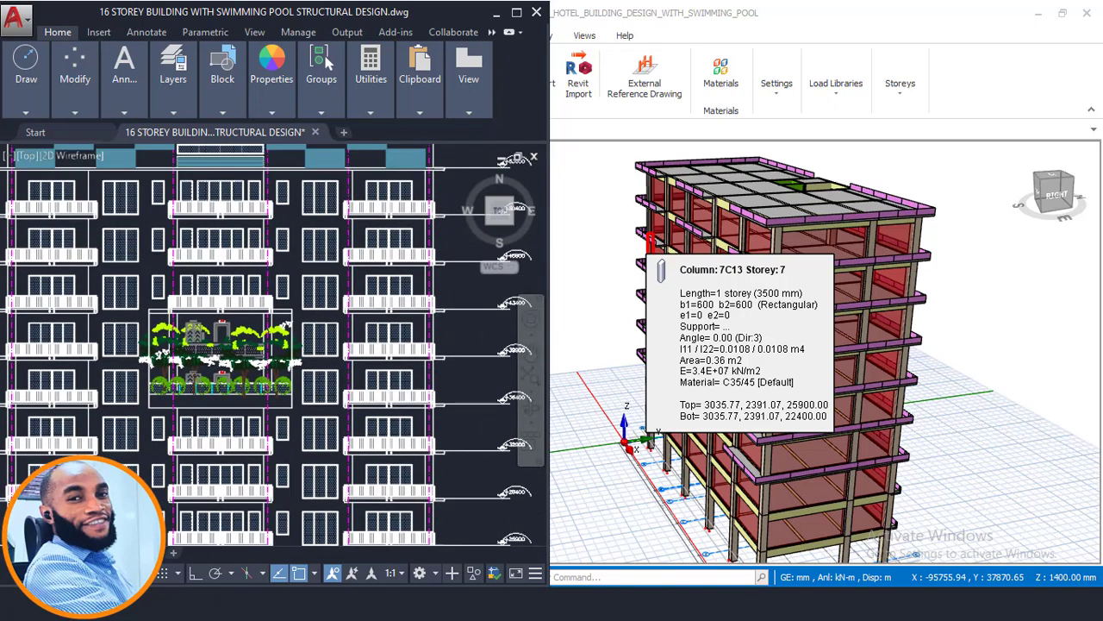
scroll(217, 365, down, 2)
scroll(216, 325, up, 2)
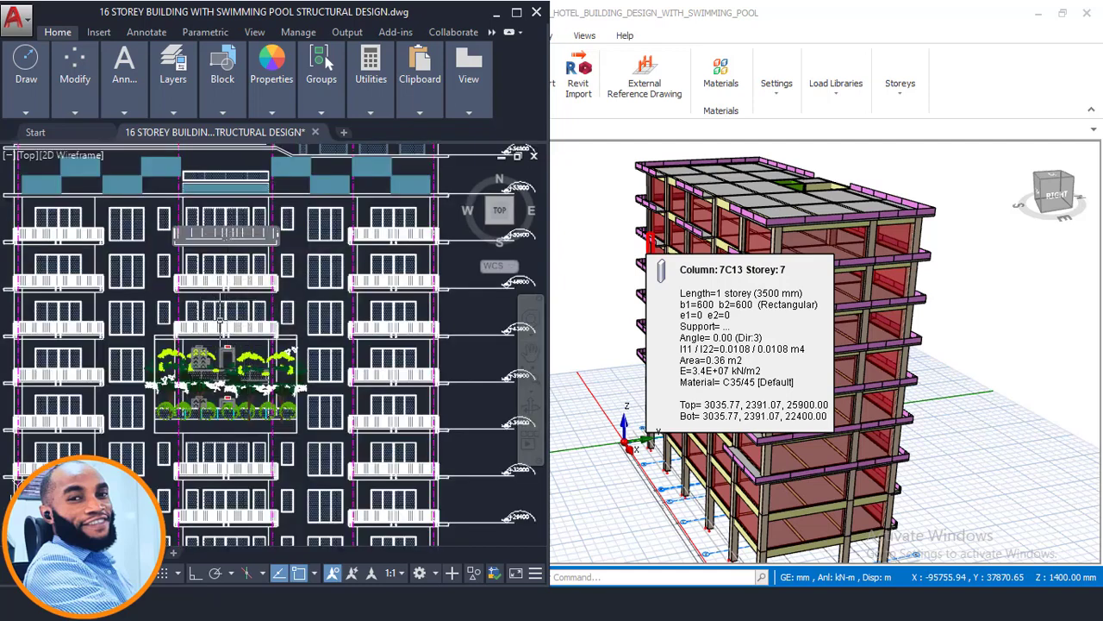
scroll(181, 294, down, 5)
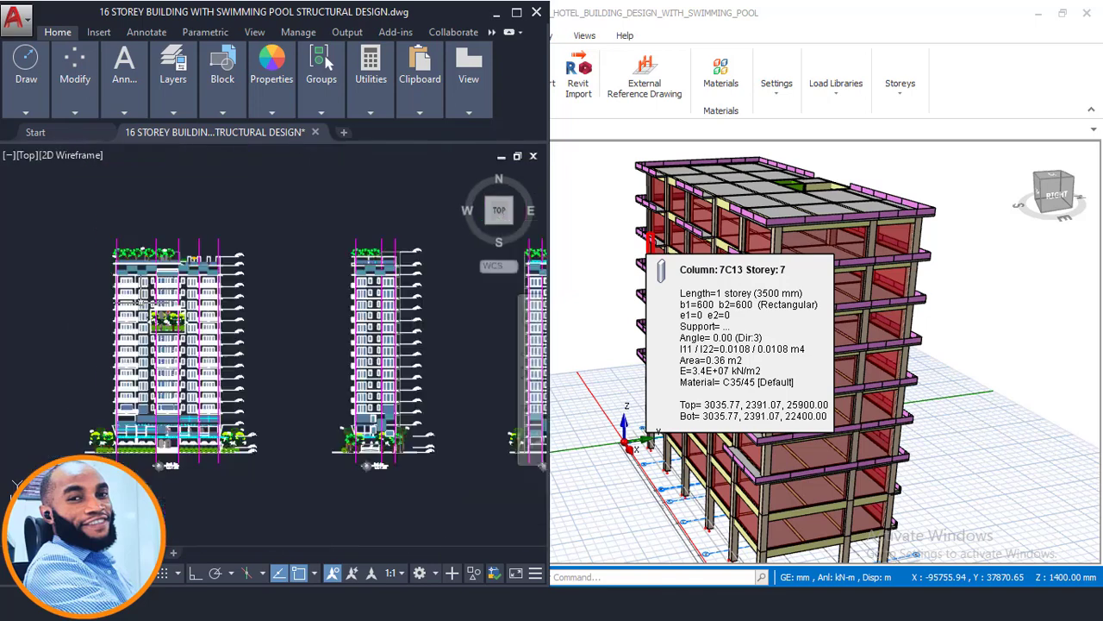
- Examine the AutoCAD floor plans for the 11th & 12th, 13th & 14th and 15th (storage) floors
scroll(182, 429, down, 4)
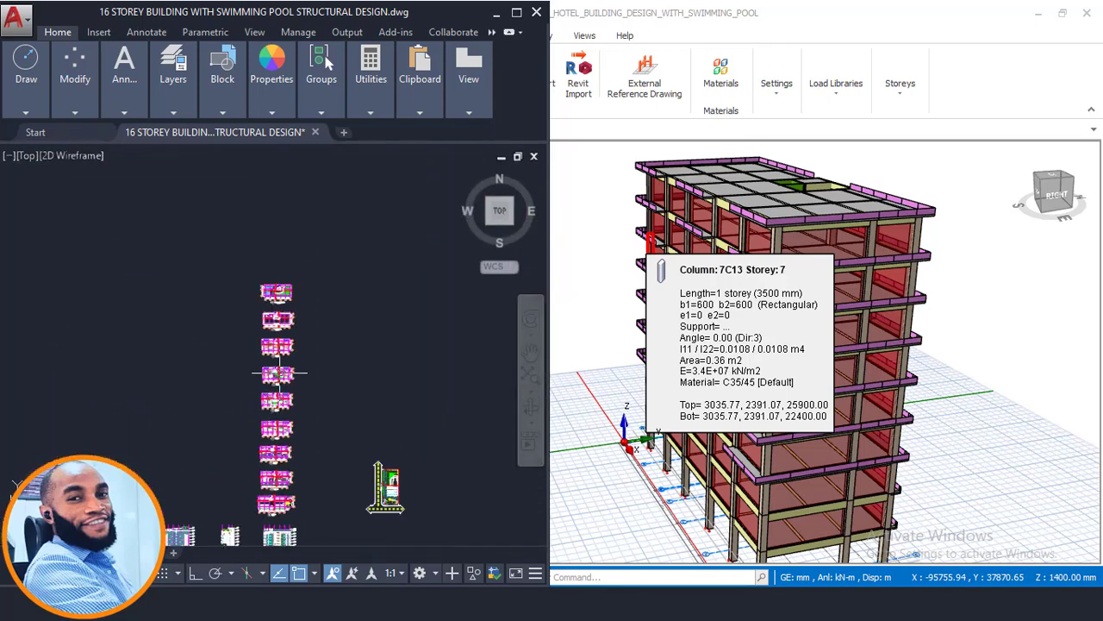
scroll(274, 338, up, 5)
scroll(274, 338, up, 6)
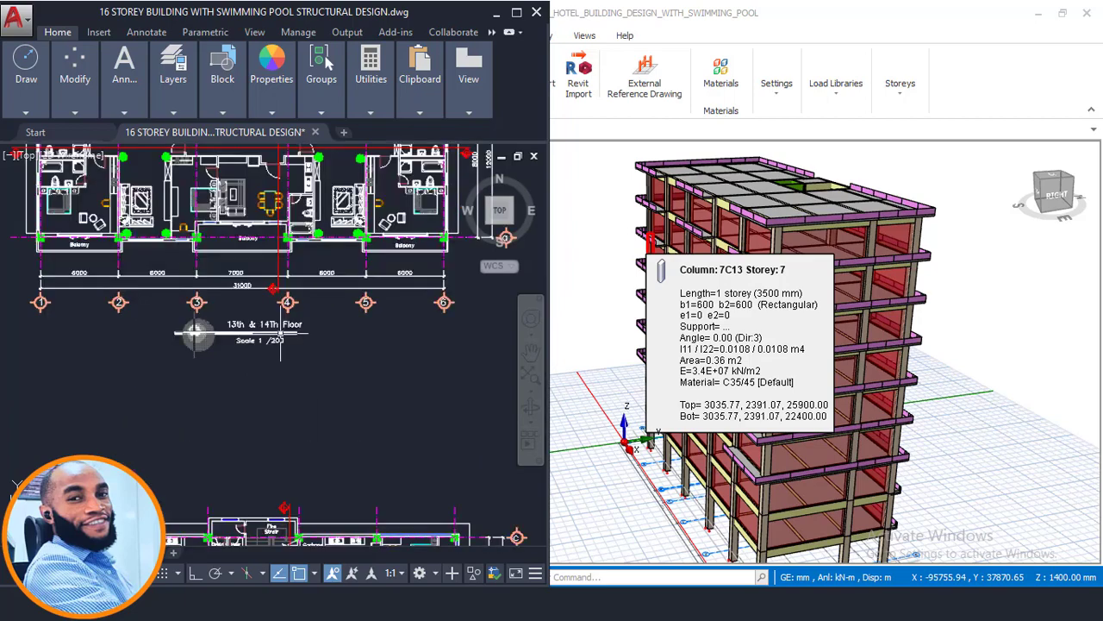
scroll(310, 320, down, 4)
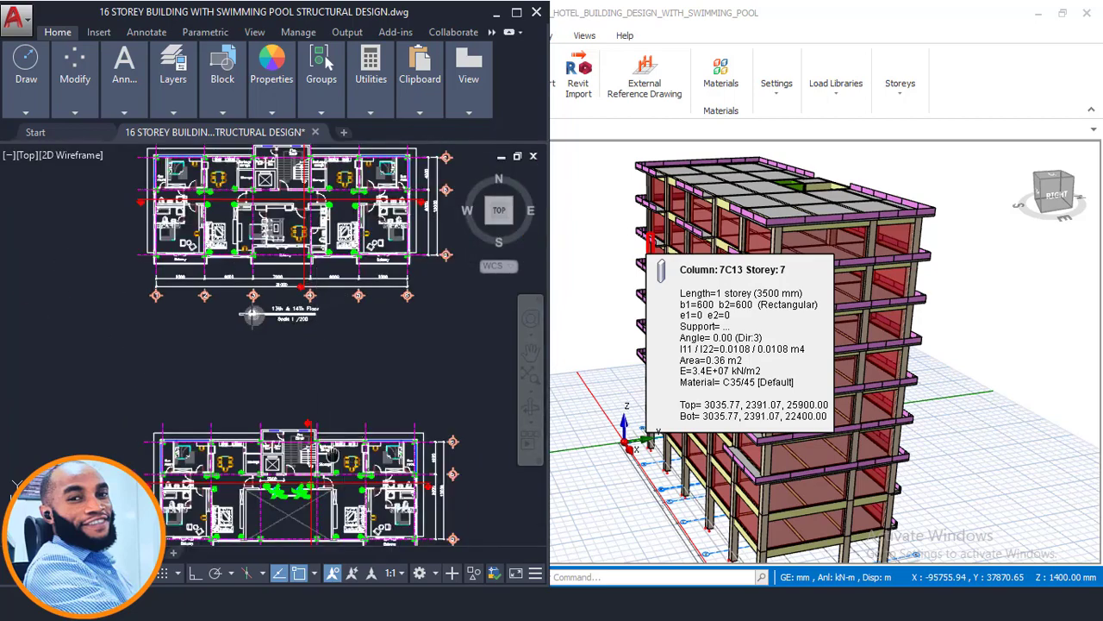
scroll(264, 444, up, 4)
scroll(335, 457, down, 4)
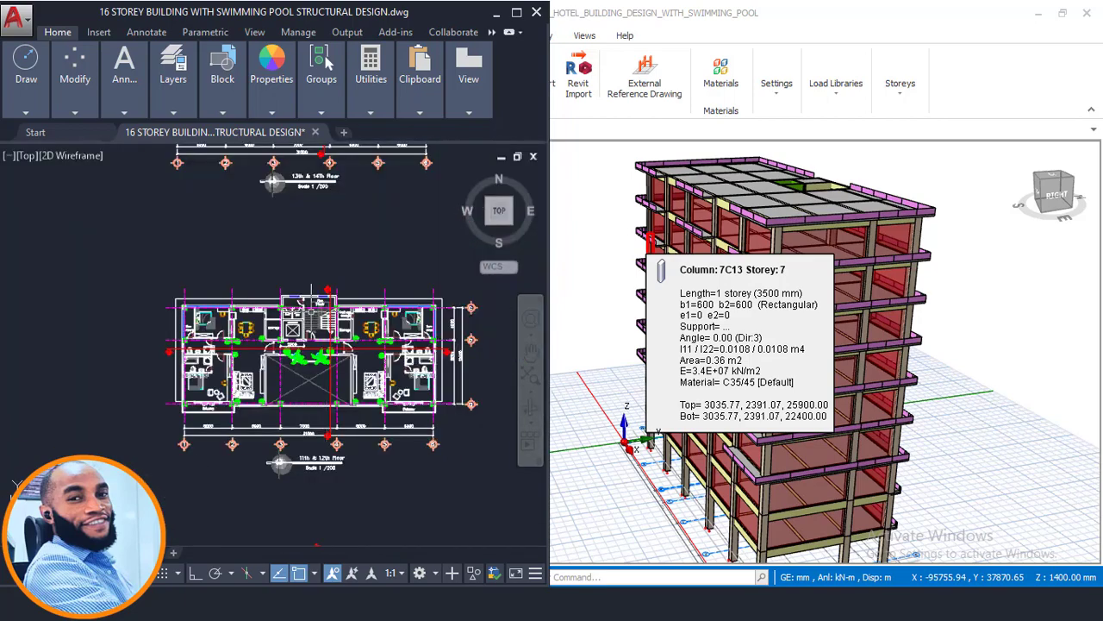
middle_drag(311, 311, 305, 517)
scroll(300, 275, up, 2)
scroll(300, 275, up, 4)
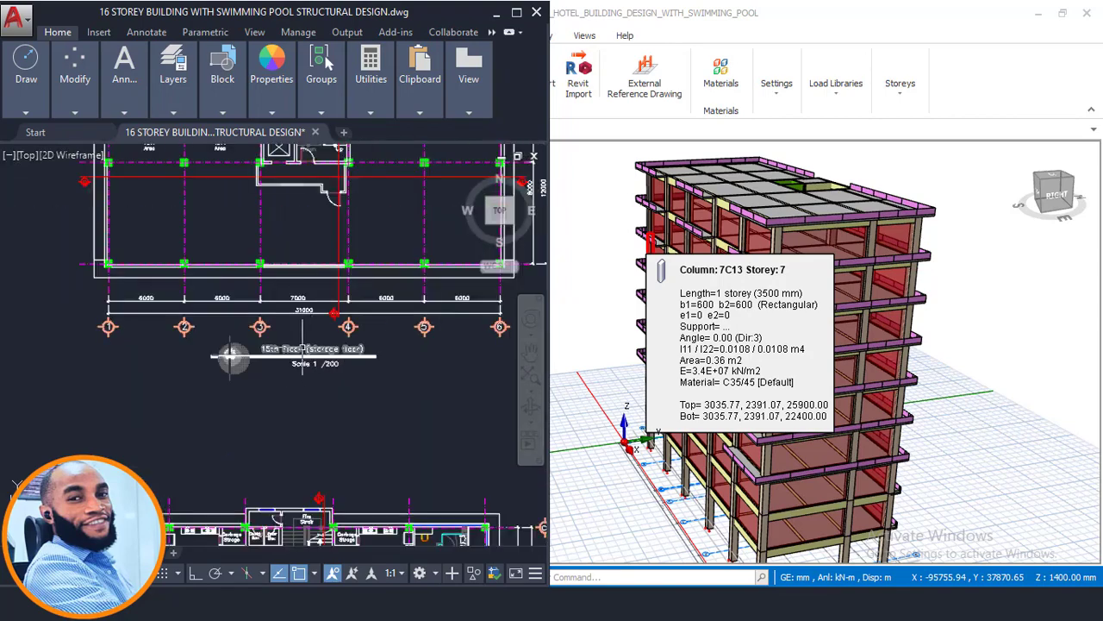
scroll(311, 353, up, 4)
scroll(310, 353, down, 4)
middle_drag(343, 347, 304, 444)
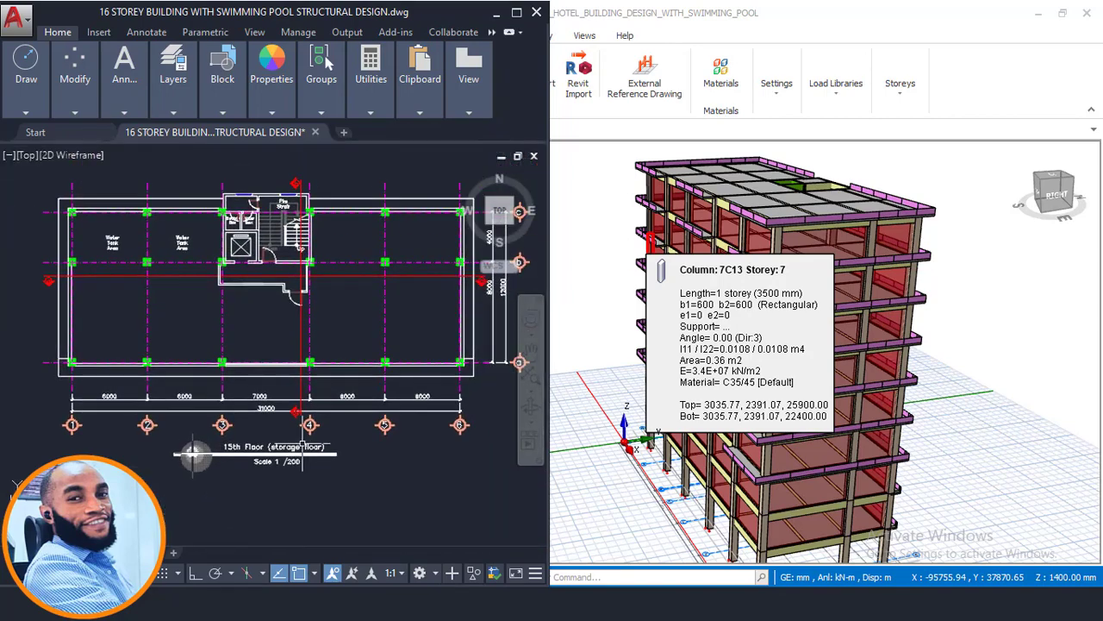
- Examine the Roof (Garden roof & Swimming pool) plan and its place above the 15th floor plan
scroll(294, 451, up, 4)
scroll(295, 449, down, 7)
middle_drag(282, 198, 281, 400)
scroll(280, 401, up, 5)
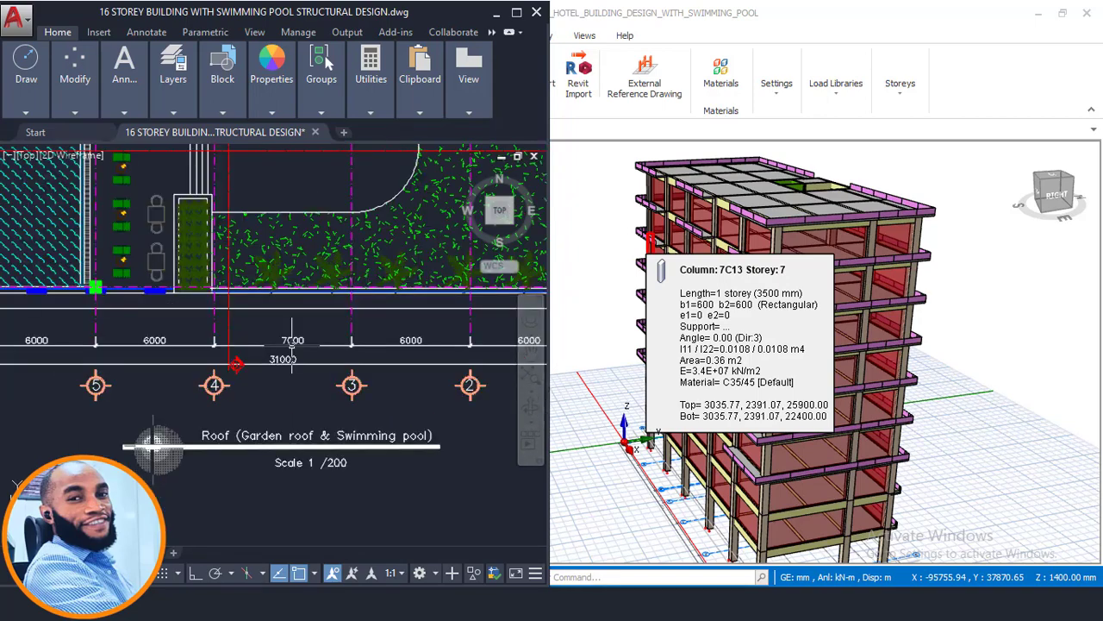
scroll(269, 429, down, 3)
scroll(281, 392, down, 2)
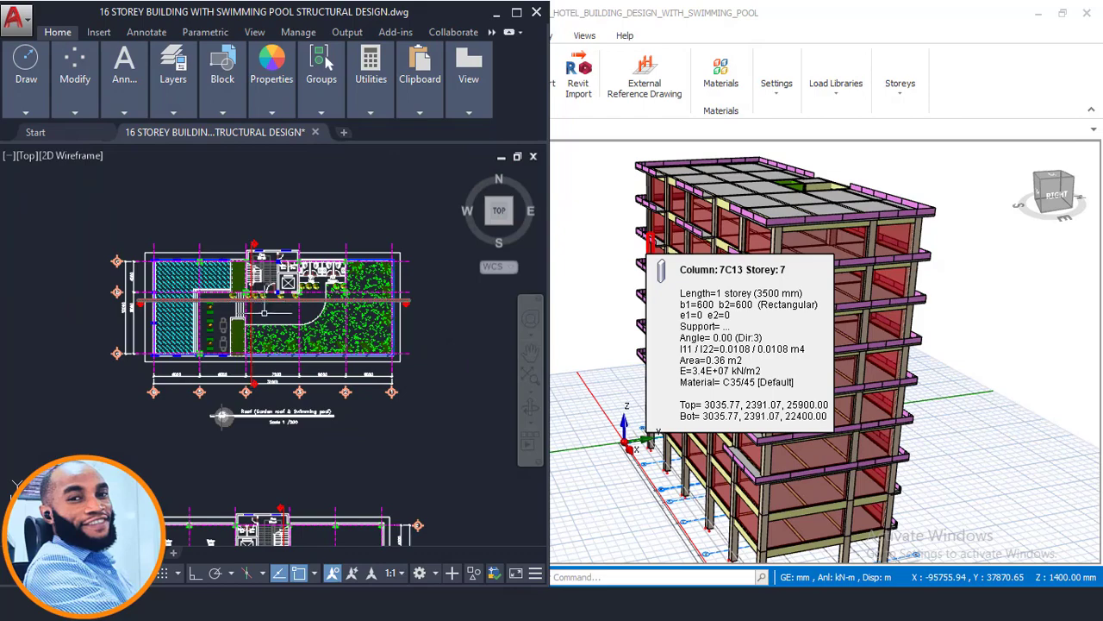
scroll(229, 293, up, 2)
scroll(218, 285, down, 7)
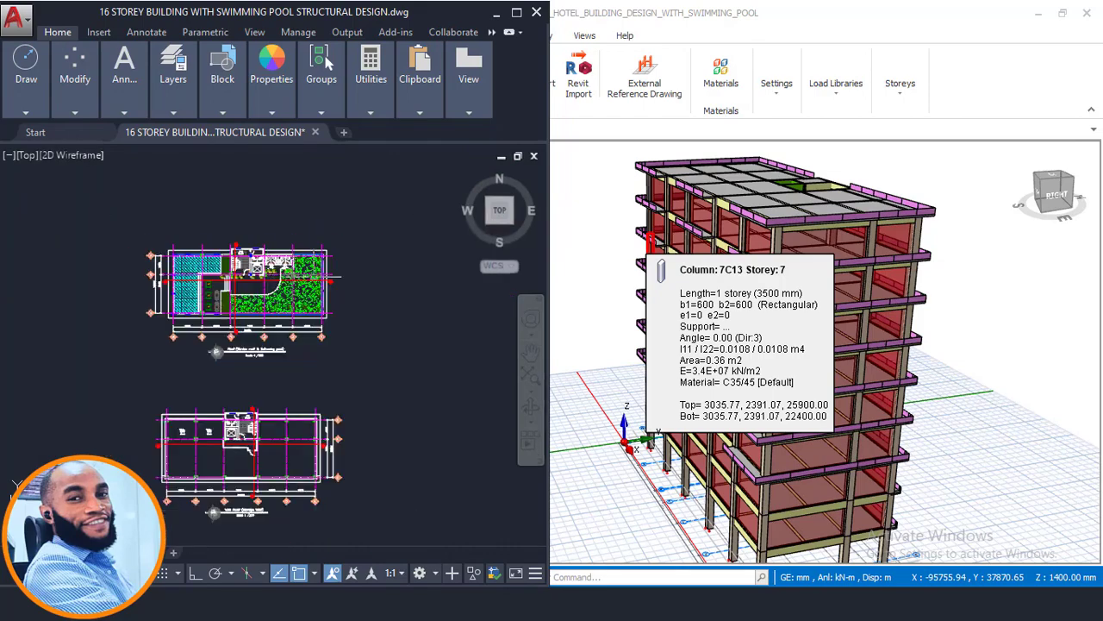
middle_drag(353, 284, 332, 243)
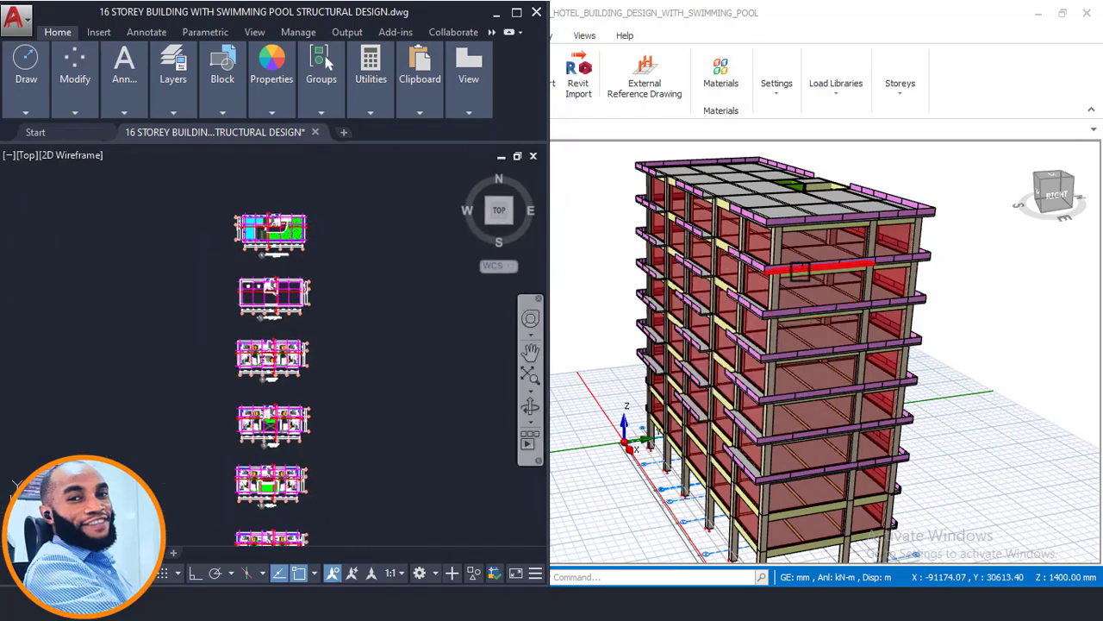
- Compare the 10th Floor plan's green roof area around axes 3 and 4 with the top storey of the ProtaStructure 3D model
middle_drag(804, 271, 626, 344)
click(246, 604)
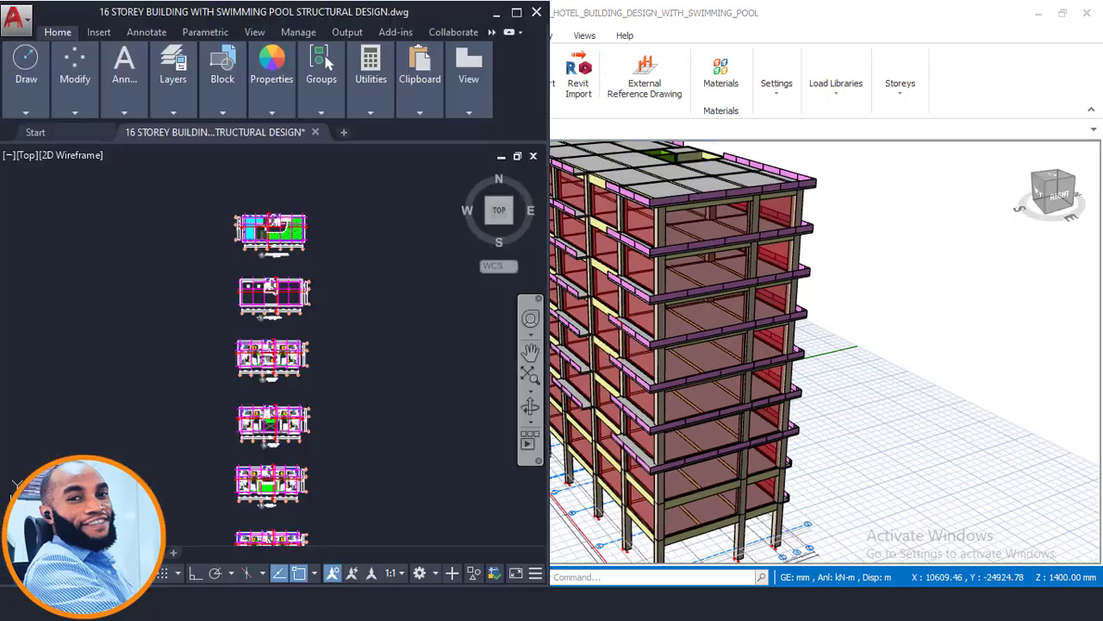
scroll(315, 374, down, 2)
scroll(353, 358, up, 8)
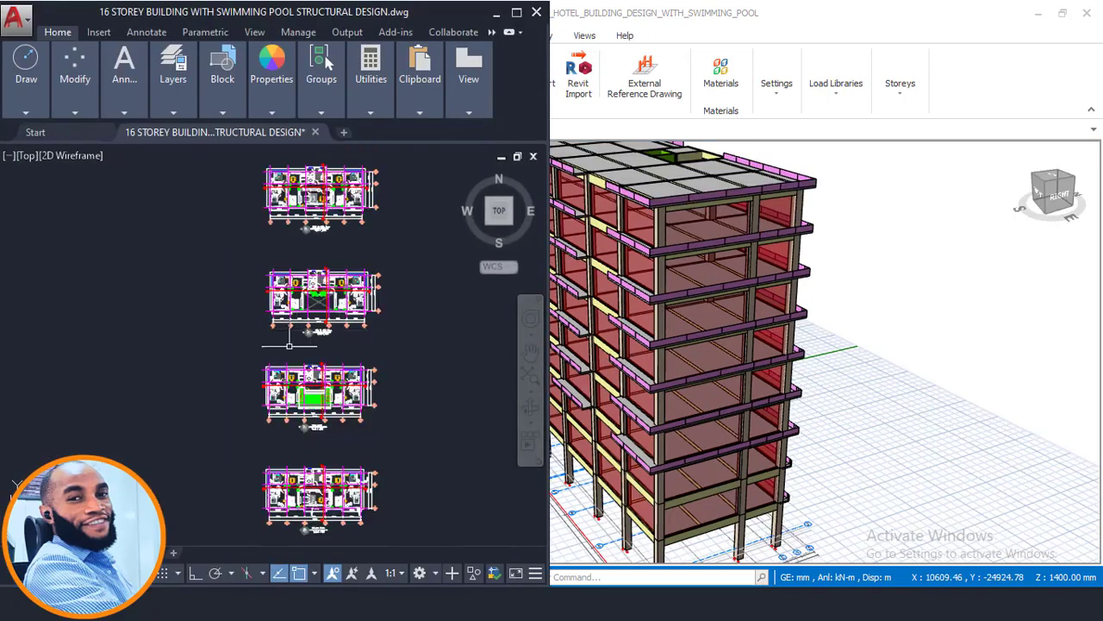
scroll(321, 402, up, 2)
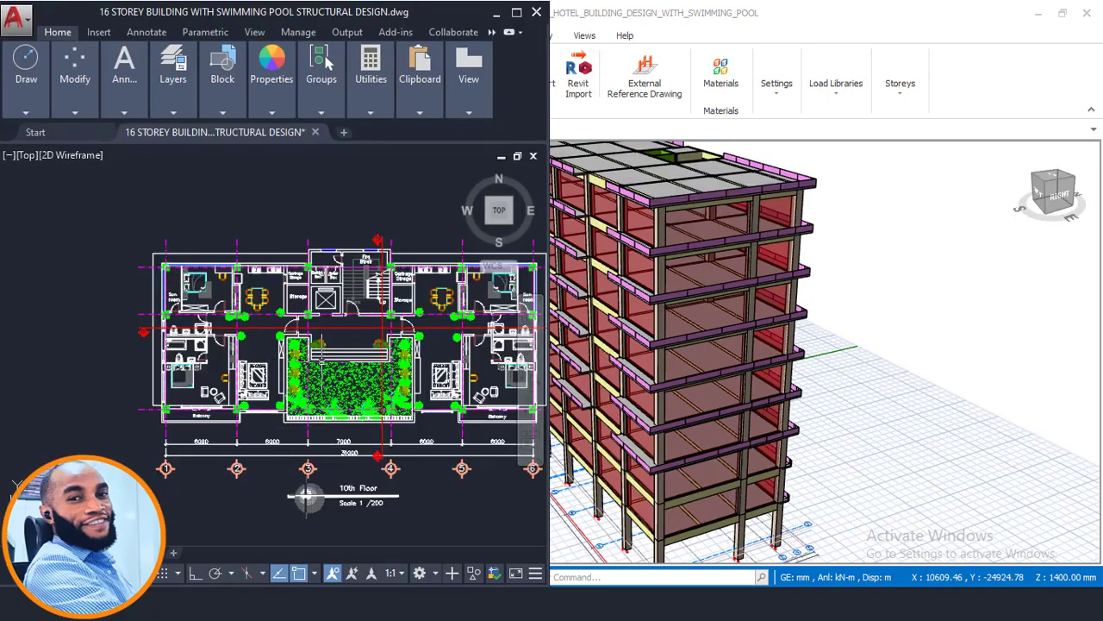
middle_drag(378, 331, 287, 327)
middle_drag(330, 399, 318, 410)
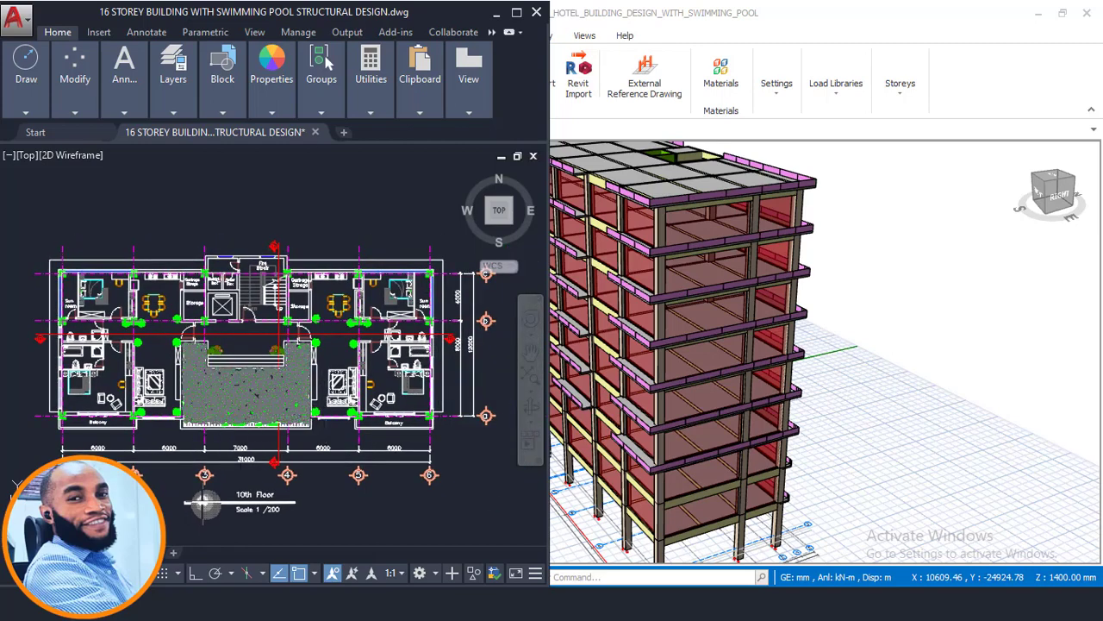
middle_drag(700, 266, 830, 320)
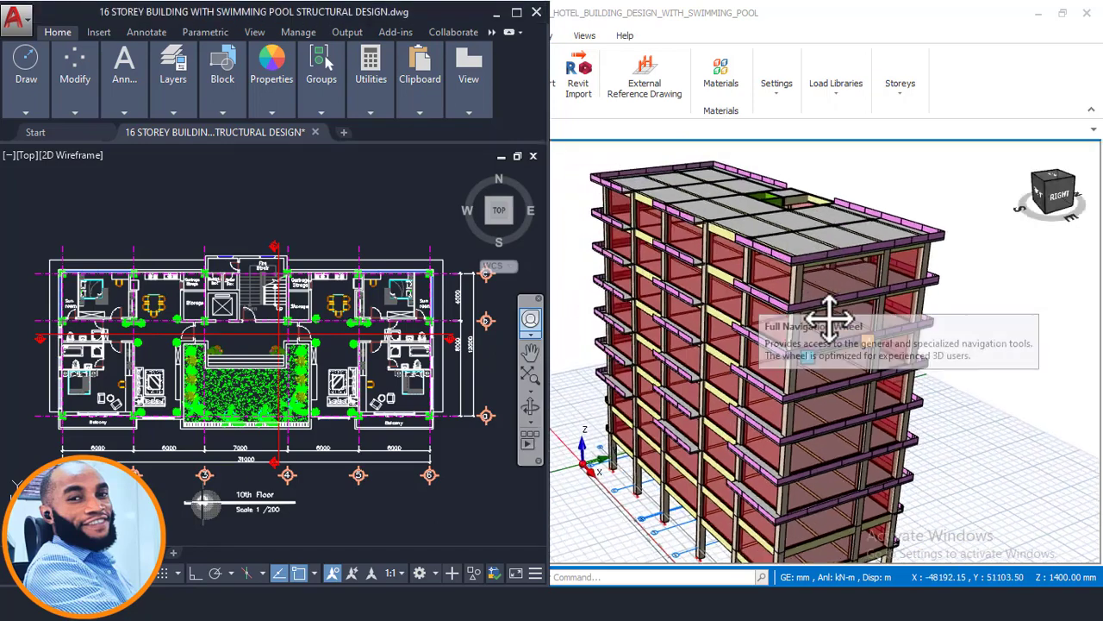
mouse_move(794, 257)
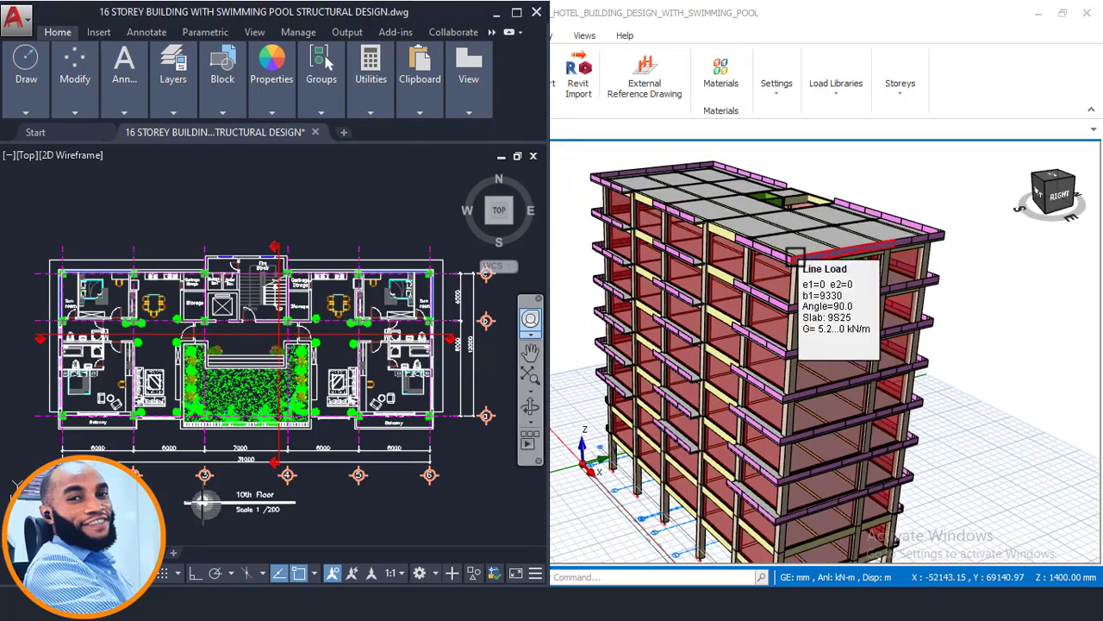
scroll(186, 431, up, 2)
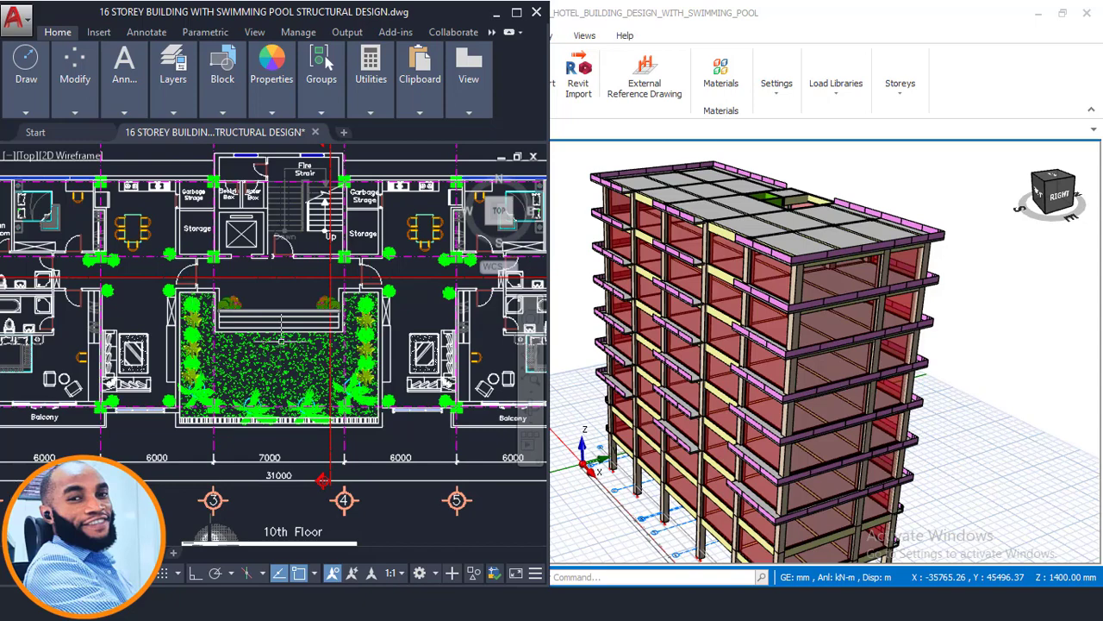
- Examine the Green Roof system detail and its supporting slab and beams in the AutoCAD building section
scroll(281, 340, down, 6)
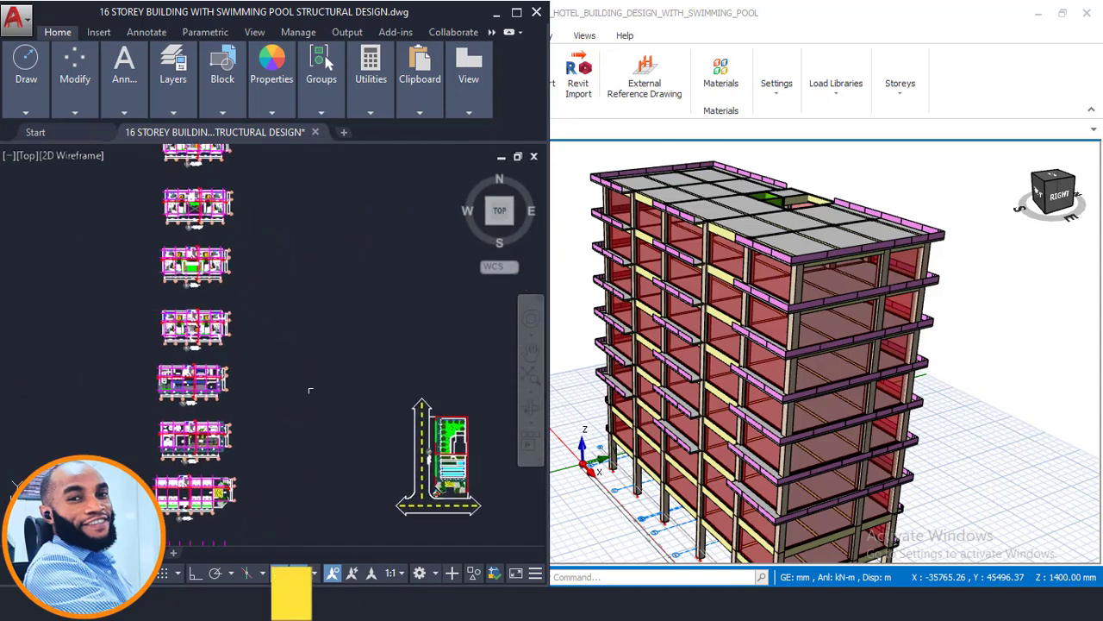
middle_drag(409, 394, 288, 293)
scroll(288, 293, down, 4)
middle_drag(172, 367, 261, 352)
scroll(264, 350, up, 7)
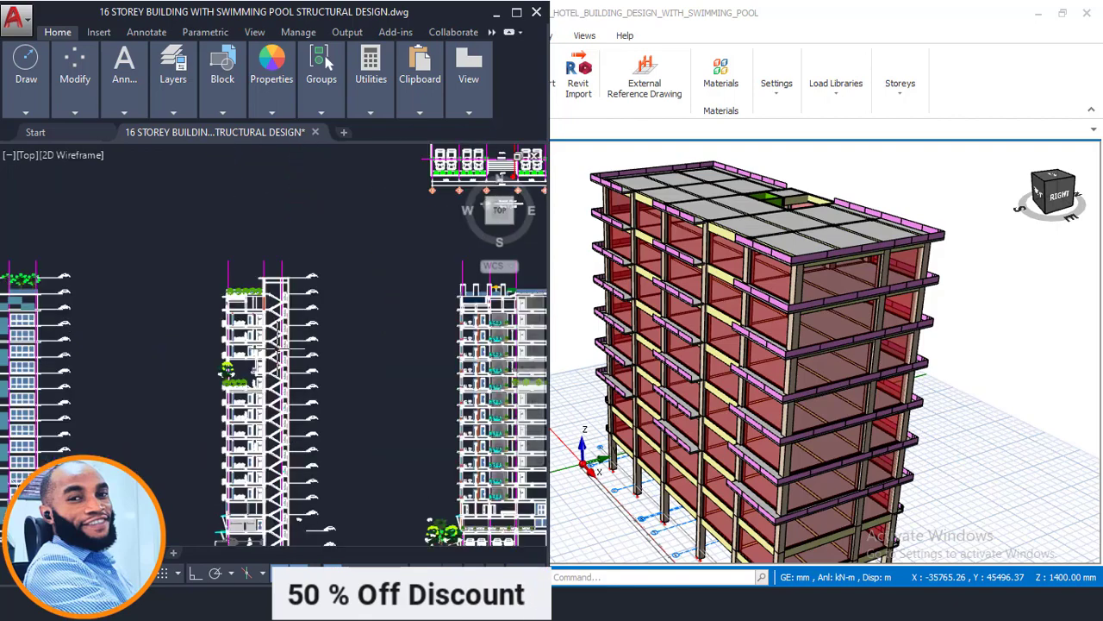
scroll(267, 353, up, 6)
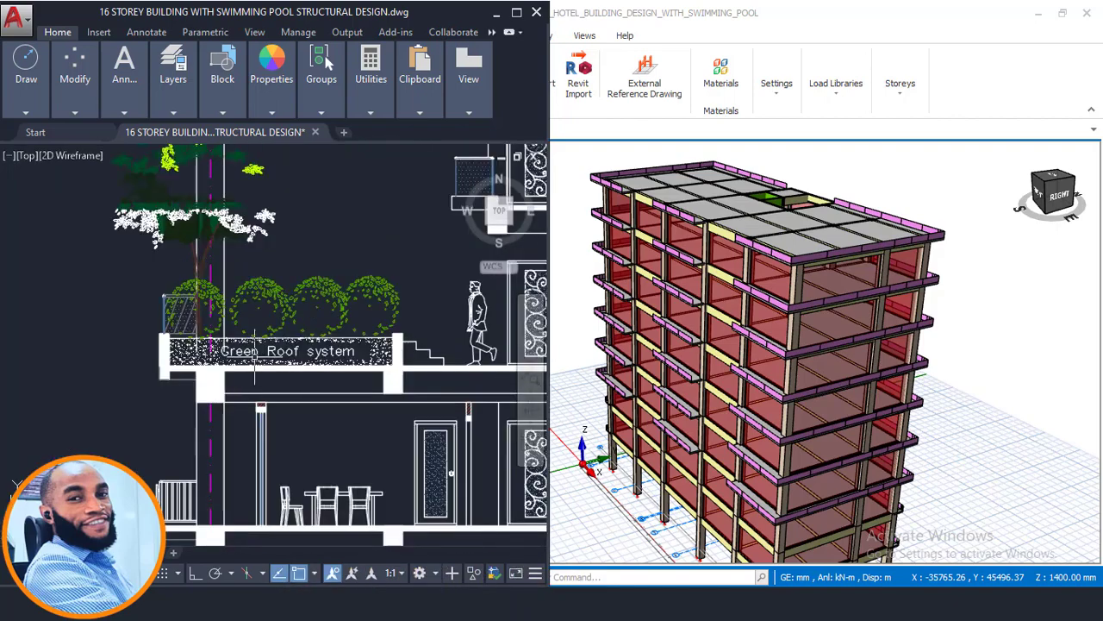
scroll(255, 348, up, 2)
scroll(389, 359, down, 2)
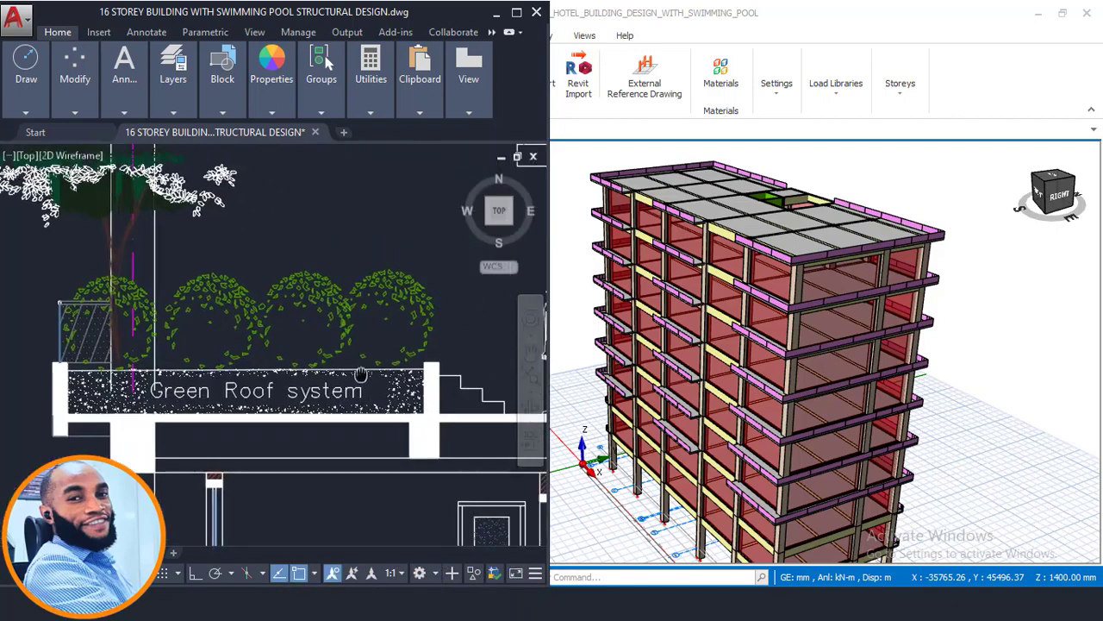
scroll(201, 338, down, 2)
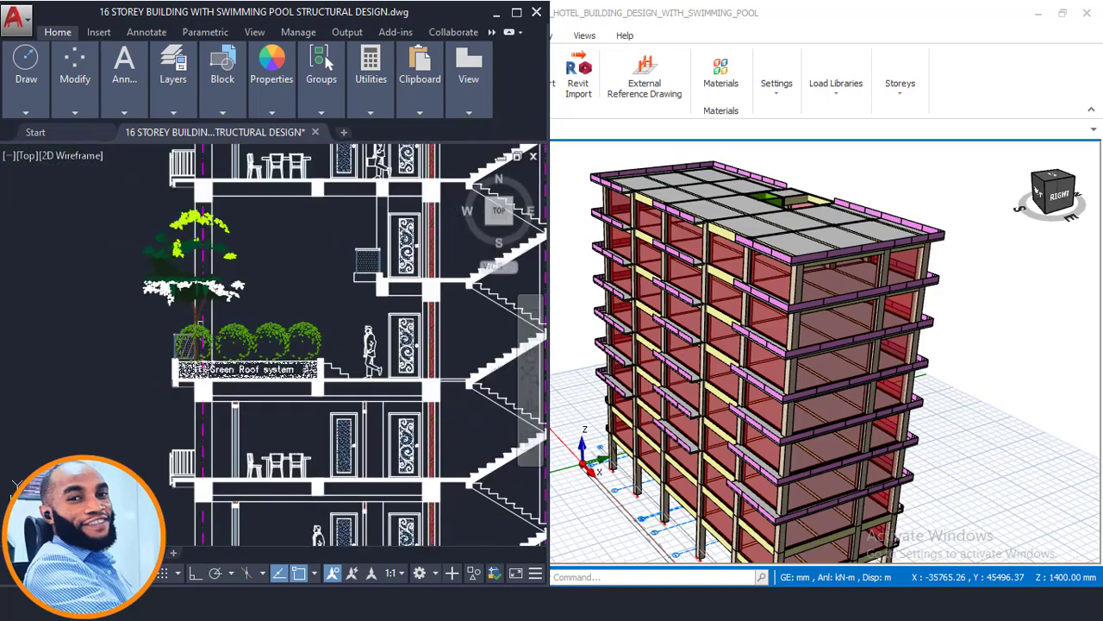
- Examine the open space above the Green Roof system and its relation to the neighbouring storeys in the AutoCAD building section
scroll(179, 213, up, 2)
scroll(179, 289, down, 3)
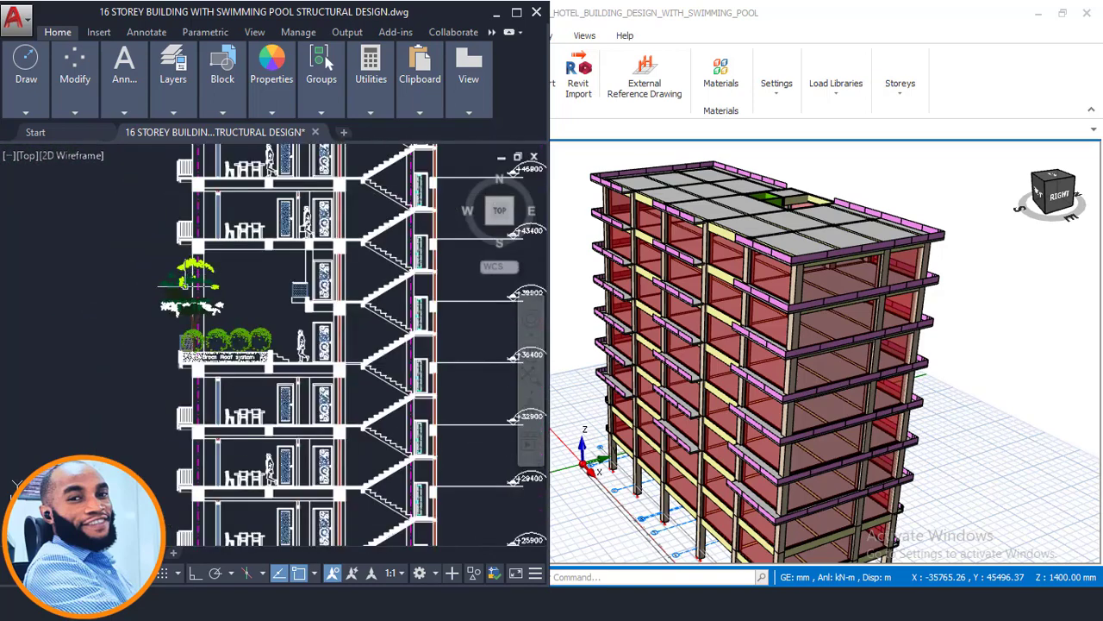
scroll(180, 308, up, 3)
scroll(198, 306, down, 4)
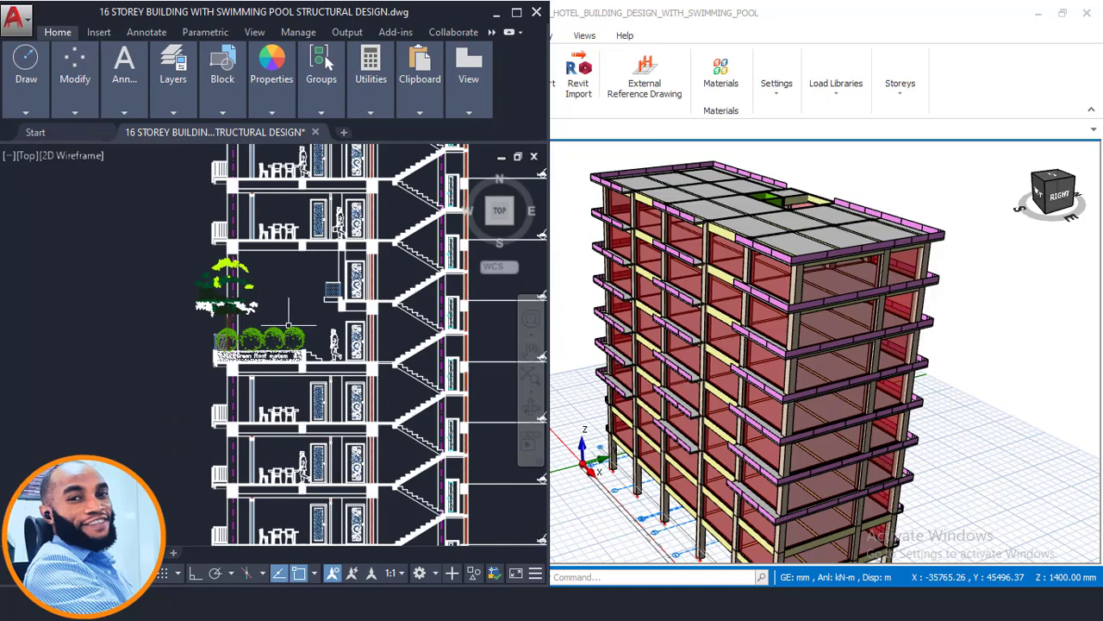
scroll(289, 328, up, 3)
scroll(254, 306, down, 2)
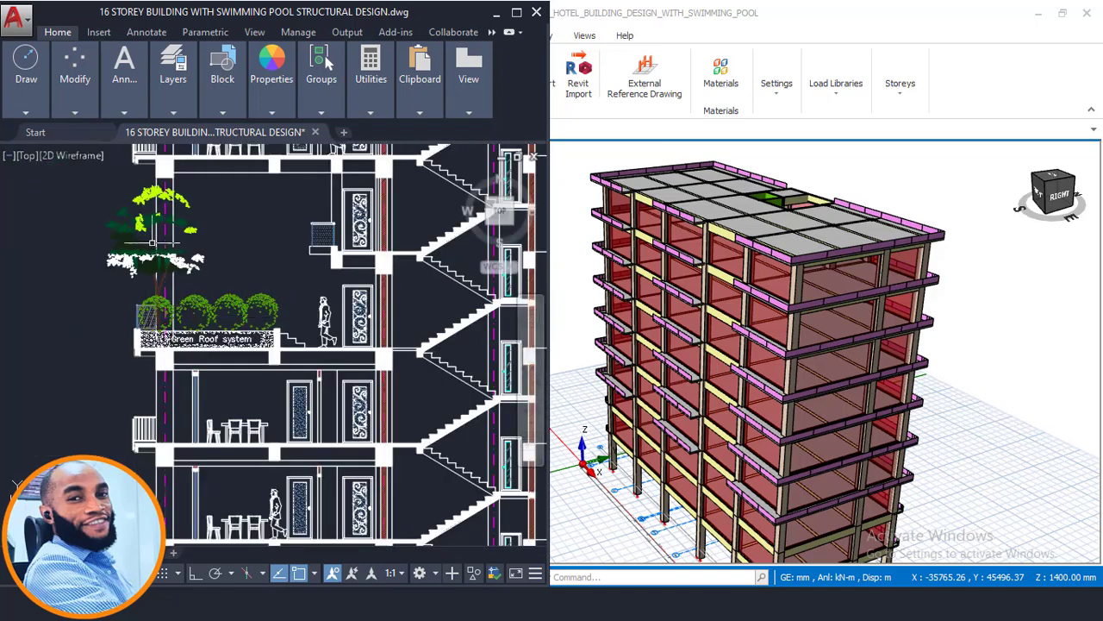
scroll(153, 241, up, 2)
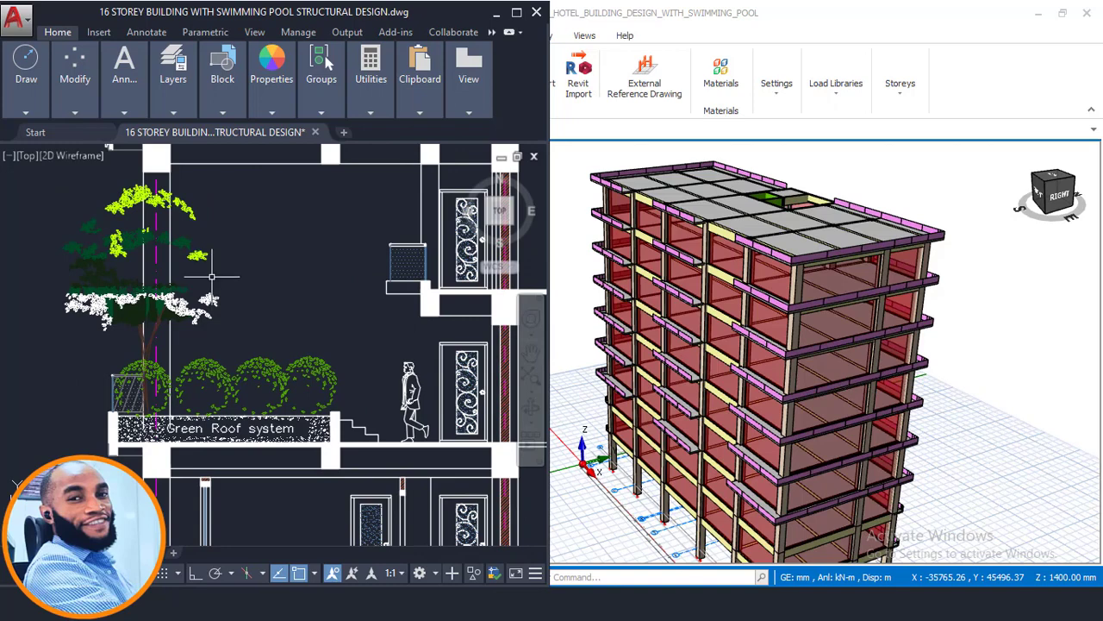
scroll(211, 277, down, 2)
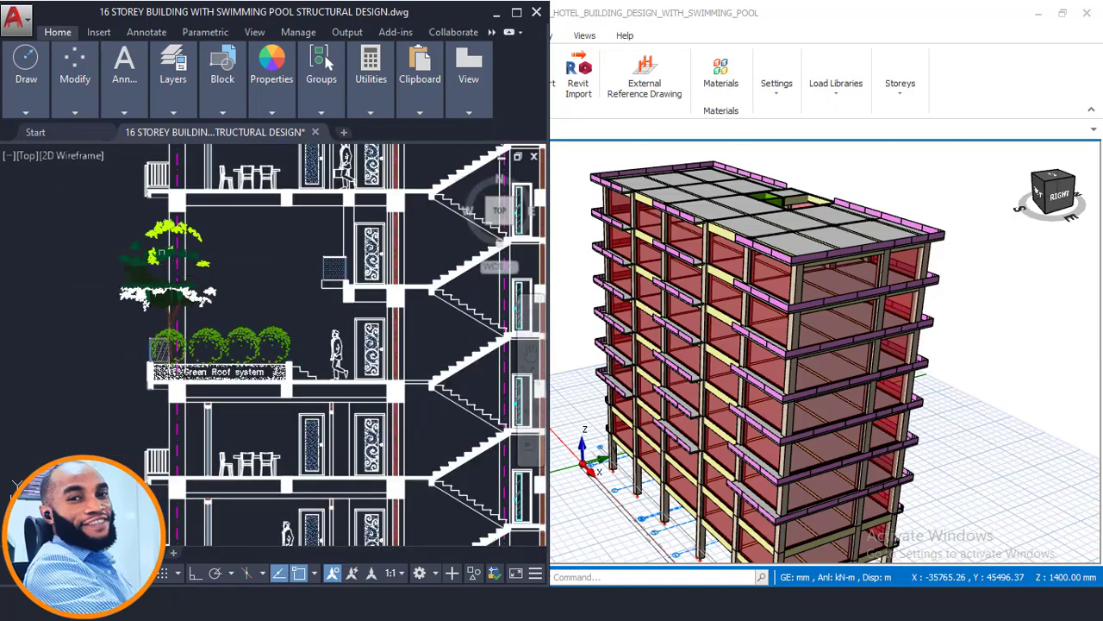
scroll(139, 235, up, 2)
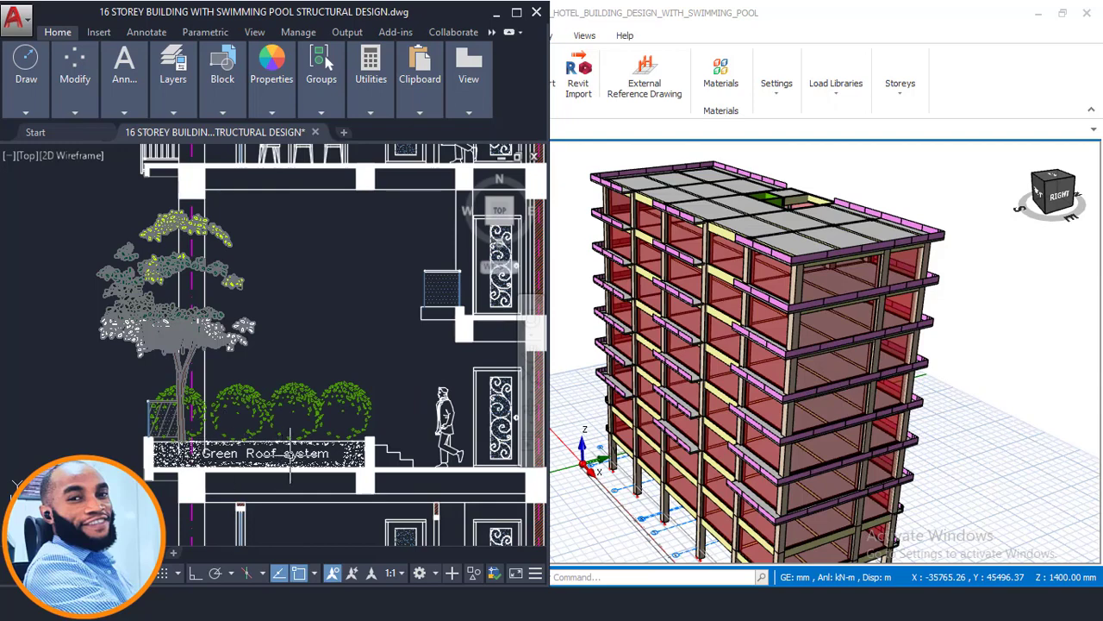
scroll(291, 454, up, 2)
- Maximize the AutoCAD window and measure the depth of the Green Roof system layer with a linear dimension, without placing it
click(324, 68)
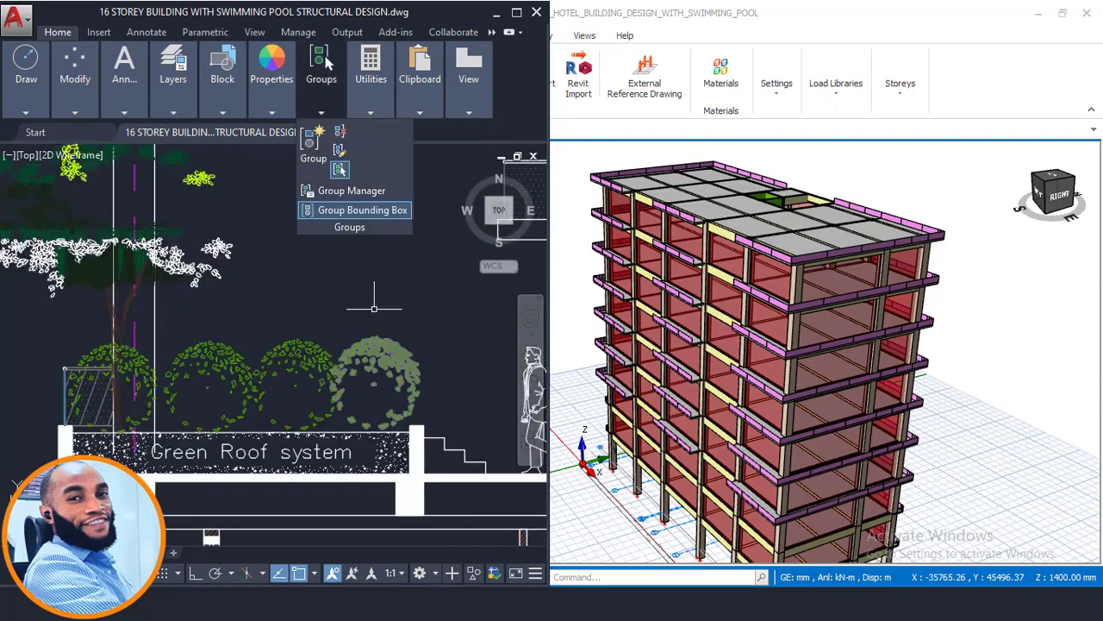
click(516, 12)
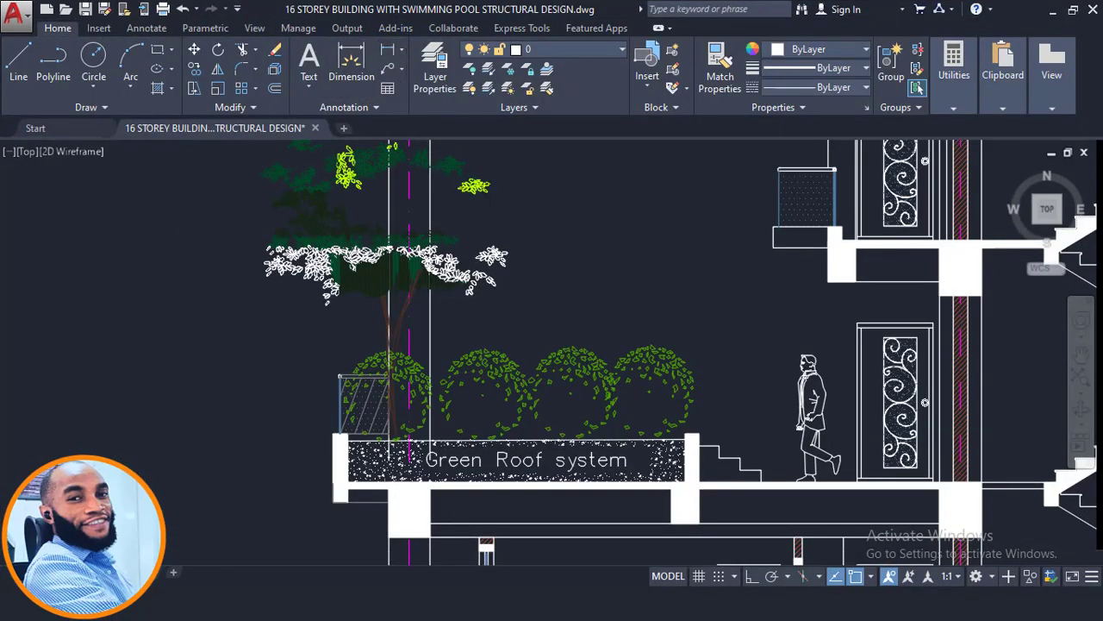
scroll(696, 449, up, 4)
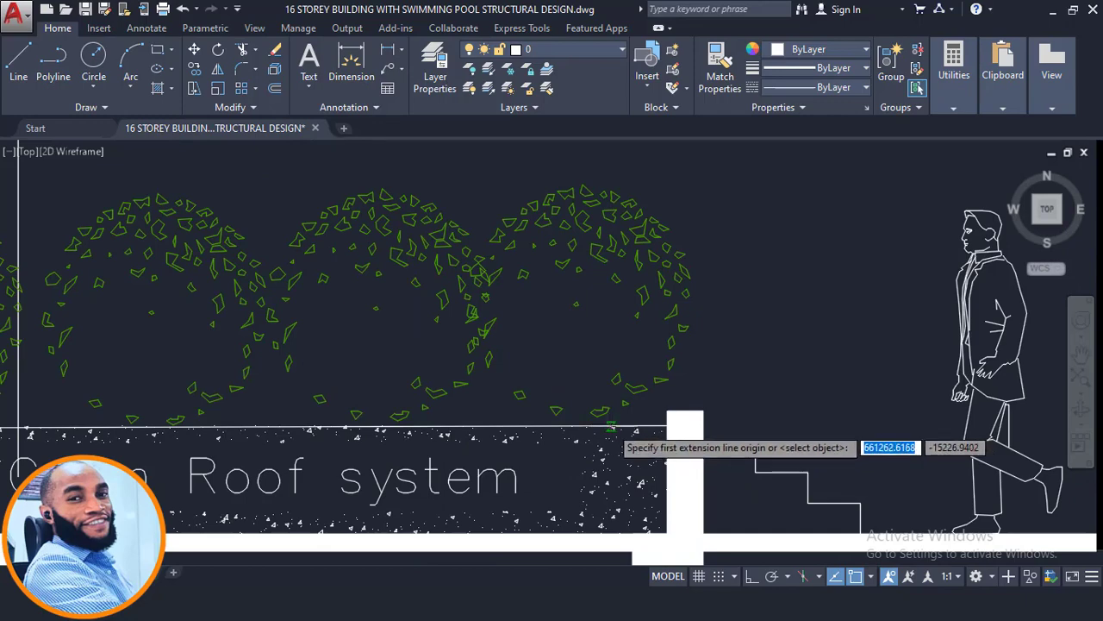
click(612, 426)
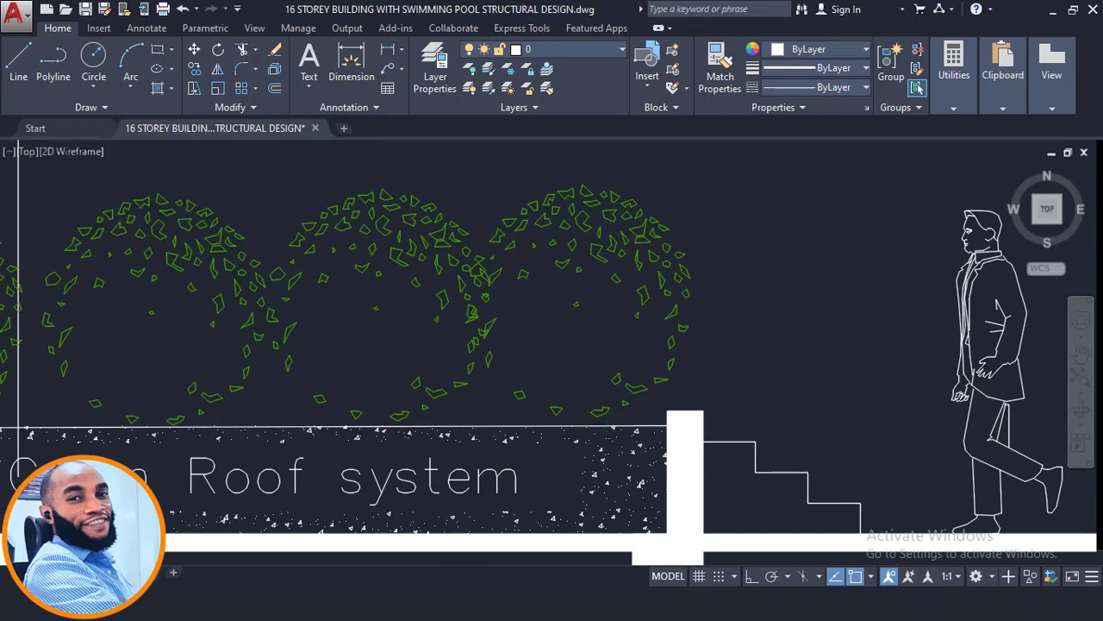
click(611, 533)
scroll(595, 488, up, 2)
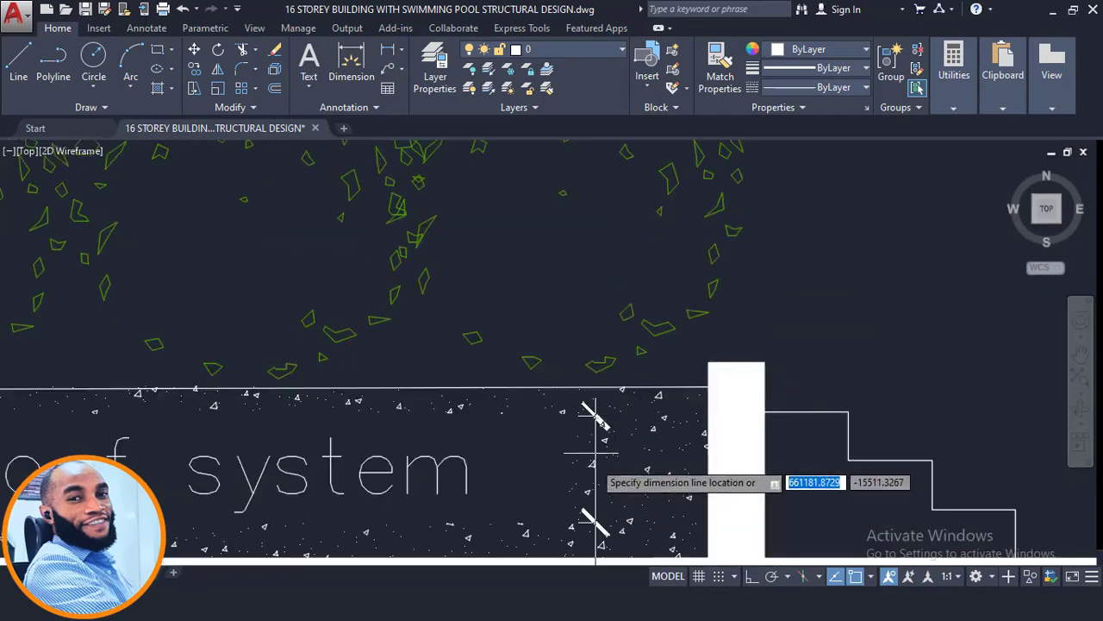
scroll(592, 451, down, 4)
scroll(576, 492, up, 1)
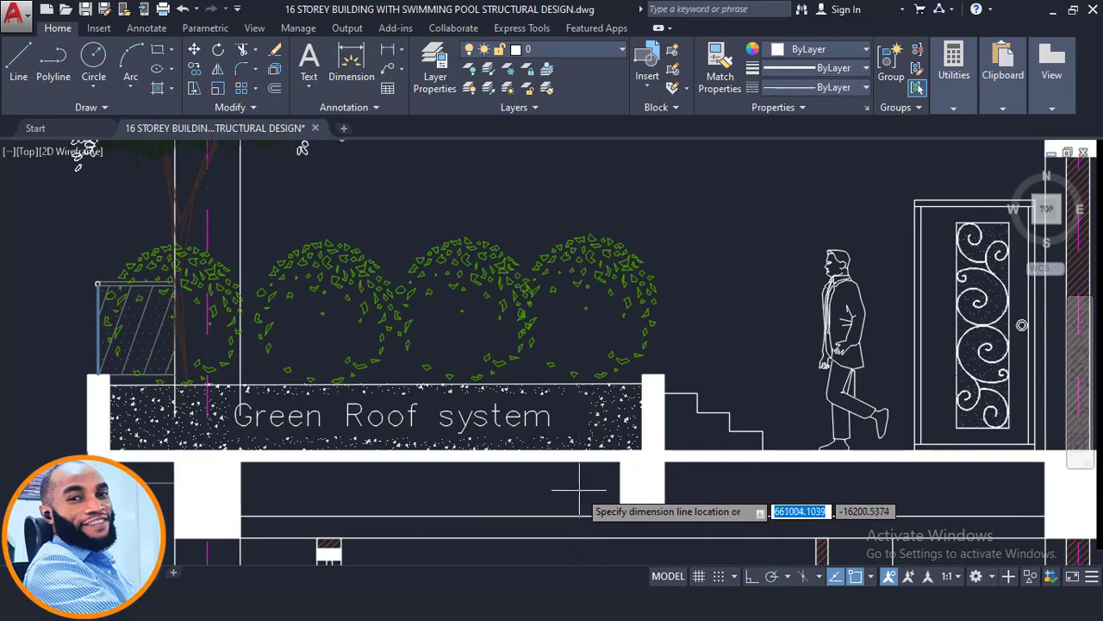
key(Escape)
- Examine the green roof, its planting and supporting beams against the storey levels in the building section
scroll(488, 371, down, 2)
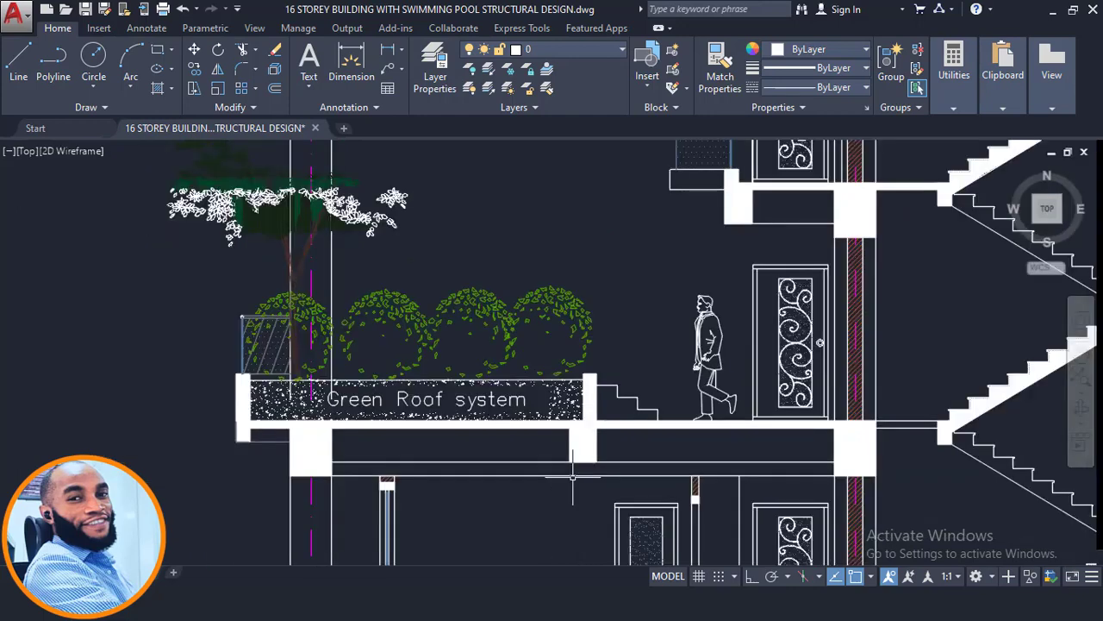
middle_drag(519, 356, 538, 414)
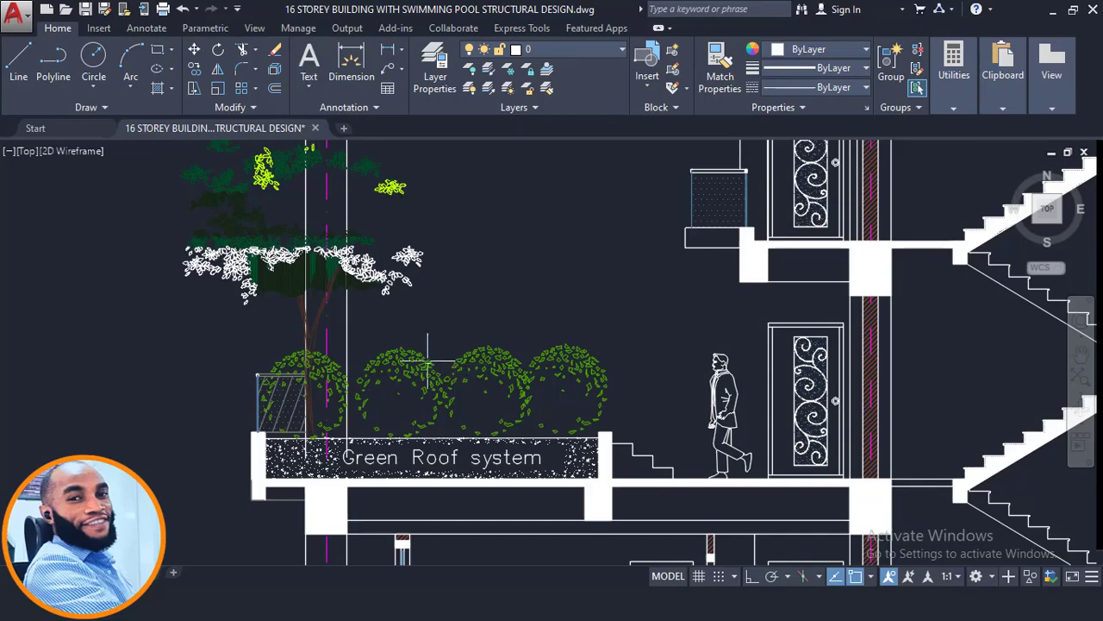
scroll(502, 362, down, 4)
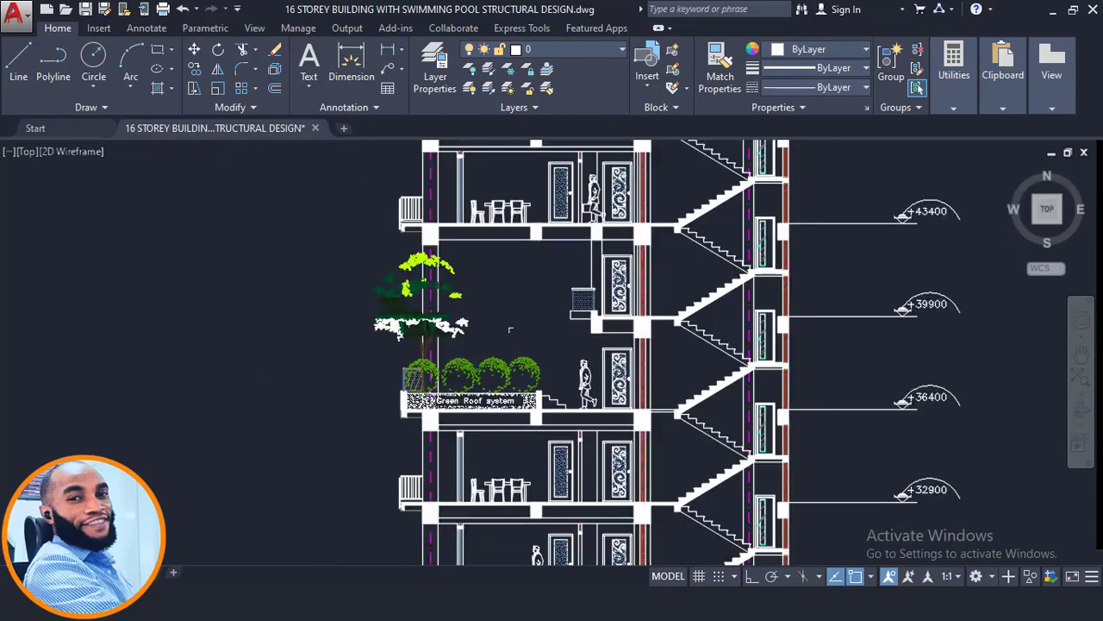
scroll(431, 412, up, 4)
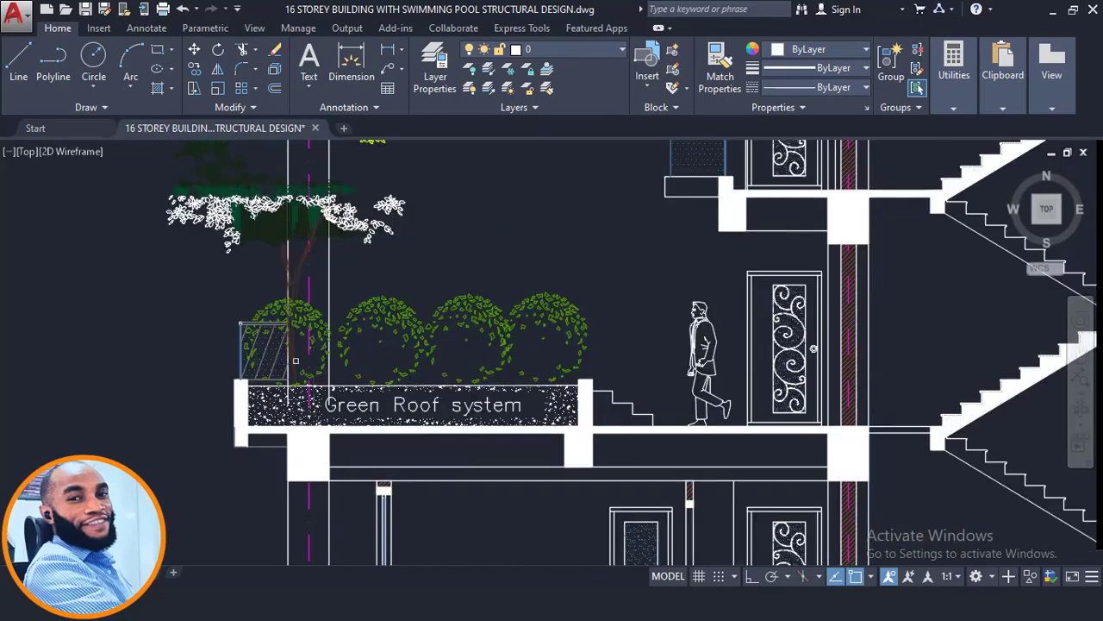
scroll(404, 368, down, 8)
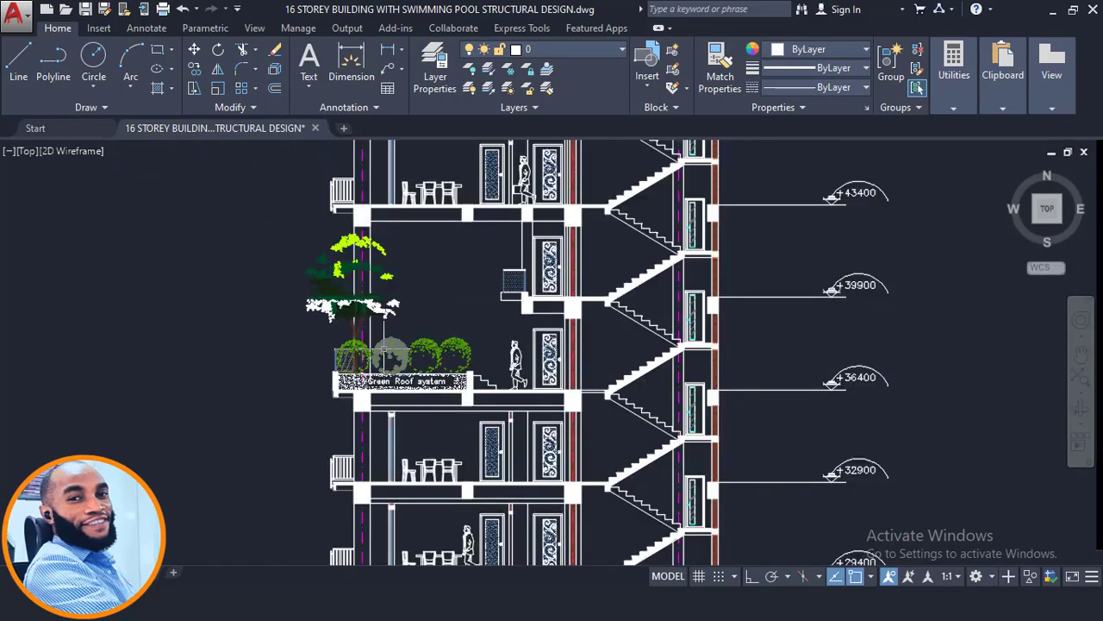
- Locate the 10th Floor plan in the drawing and examine its green roof area around axes 3 and 4
middle_drag(500, 343, 367, 382)
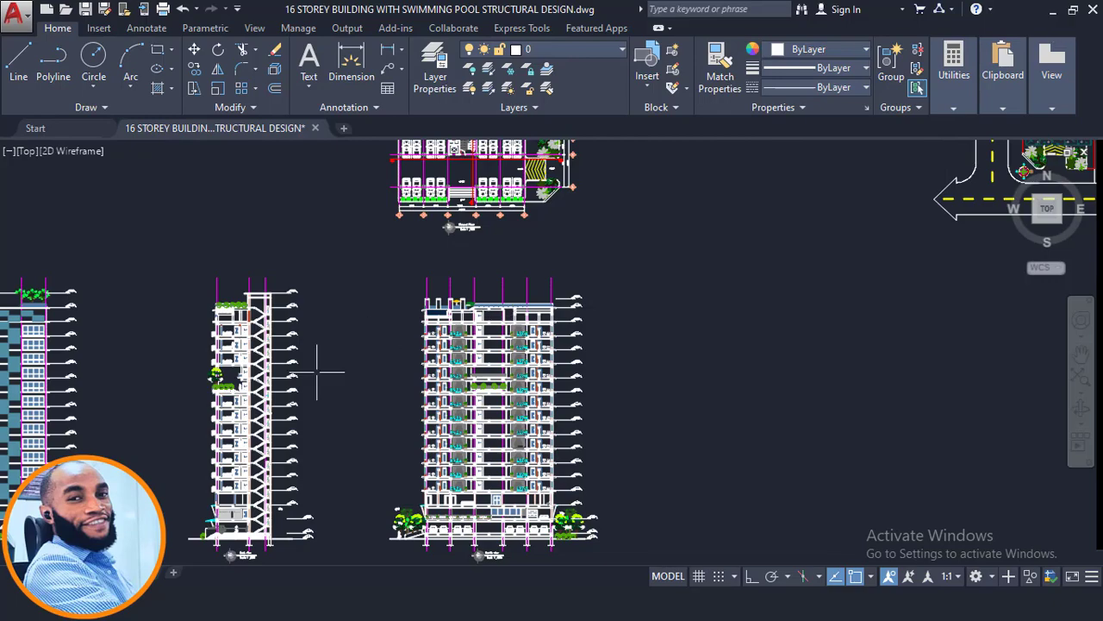
scroll(208, 374, up, 2)
middle_drag(446, 346, 420, 534)
scroll(483, 448, down, 2)
middle_drag(533, 250, 504, 533)
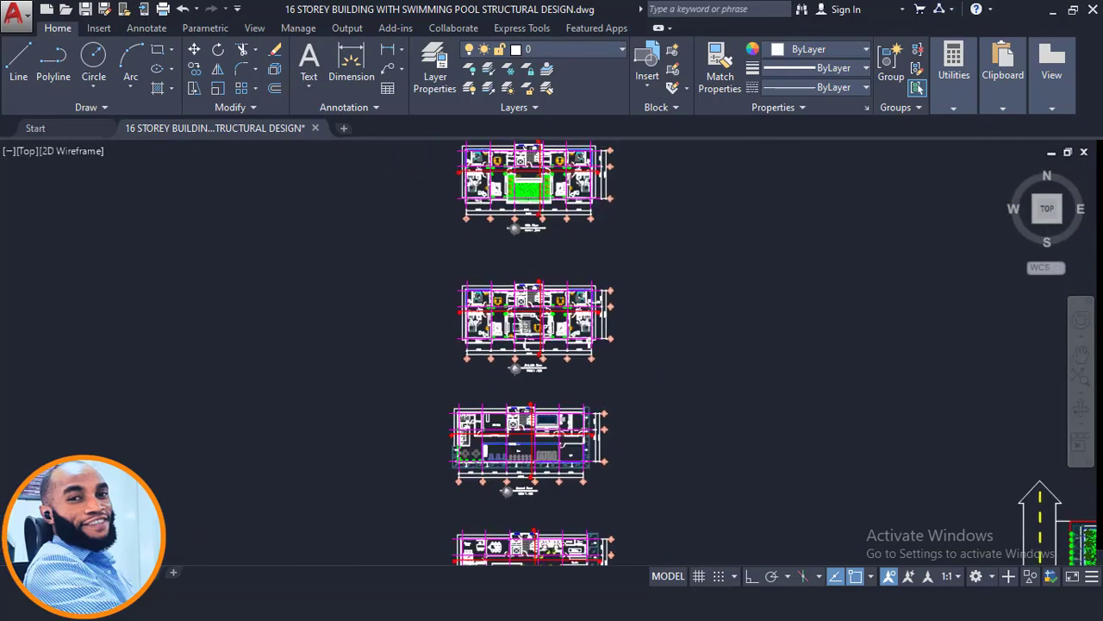
scroll(507, 179, up, 6)
middle_drag(555, 182, 501, 311)
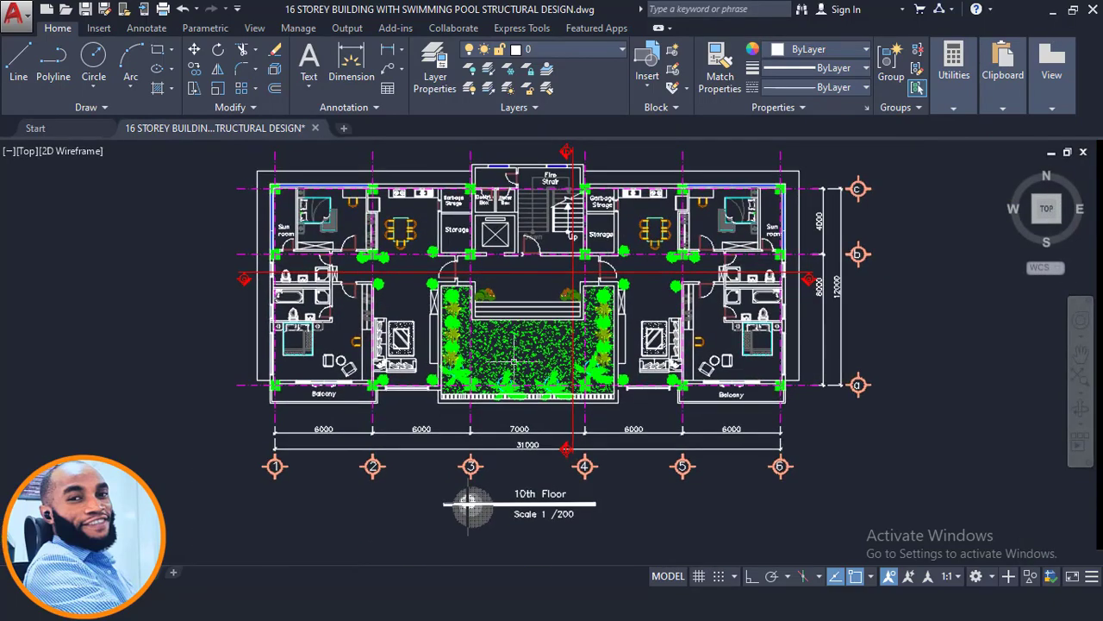
scroll(499, 338, up, 2)
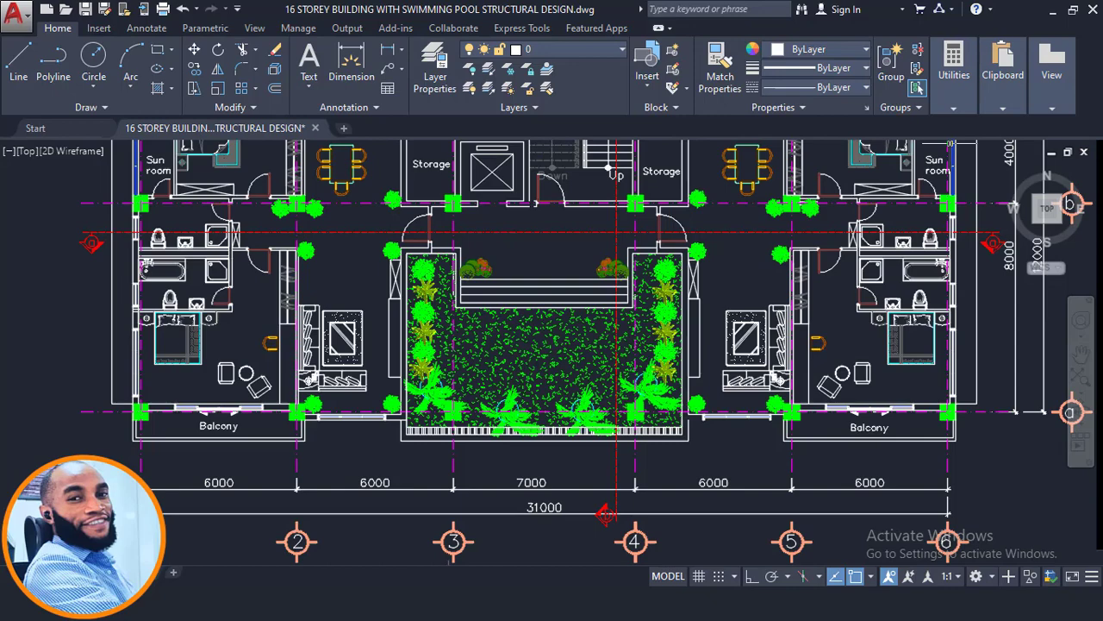
- Switch to ProtaStructure and inspect the Storey 9 plan around axes A2 to A6, including the front balconies
click(1050, 11)
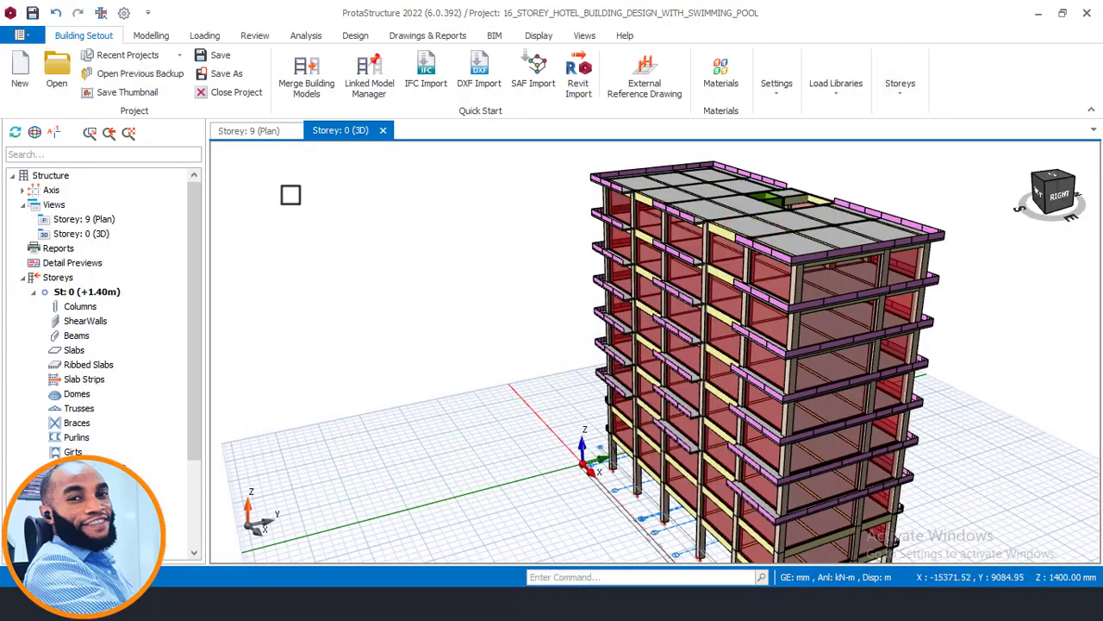
click(259, 131)
scroll(574, 328, up, 3)
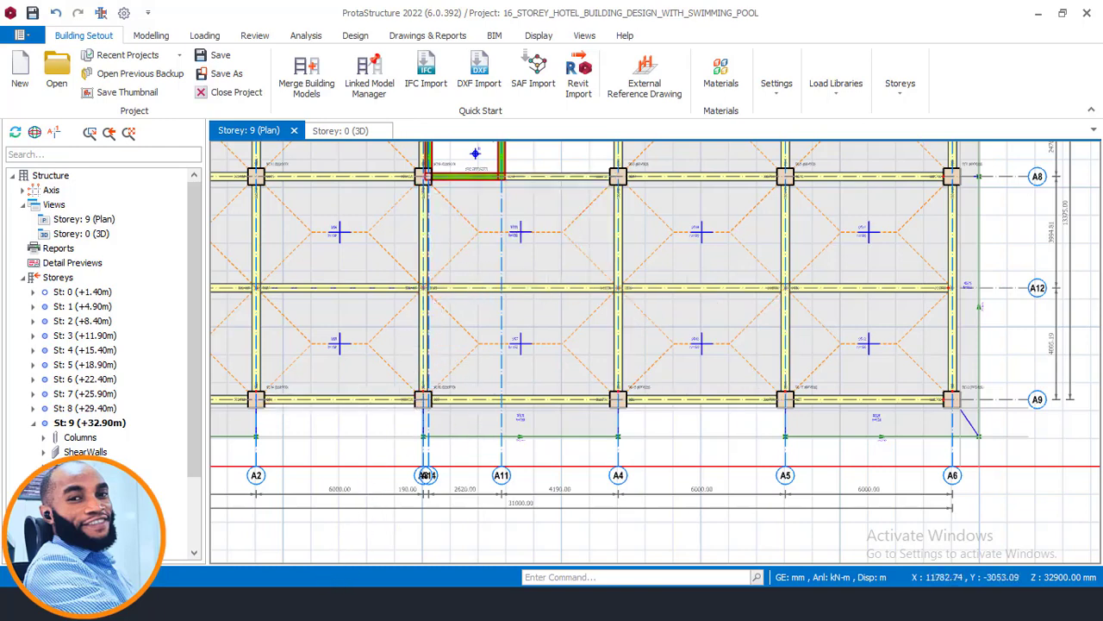
- Switch to AutoCAD and check the green roof outline and front edge on the 10th Floor plan
mouse_move(337, 605)
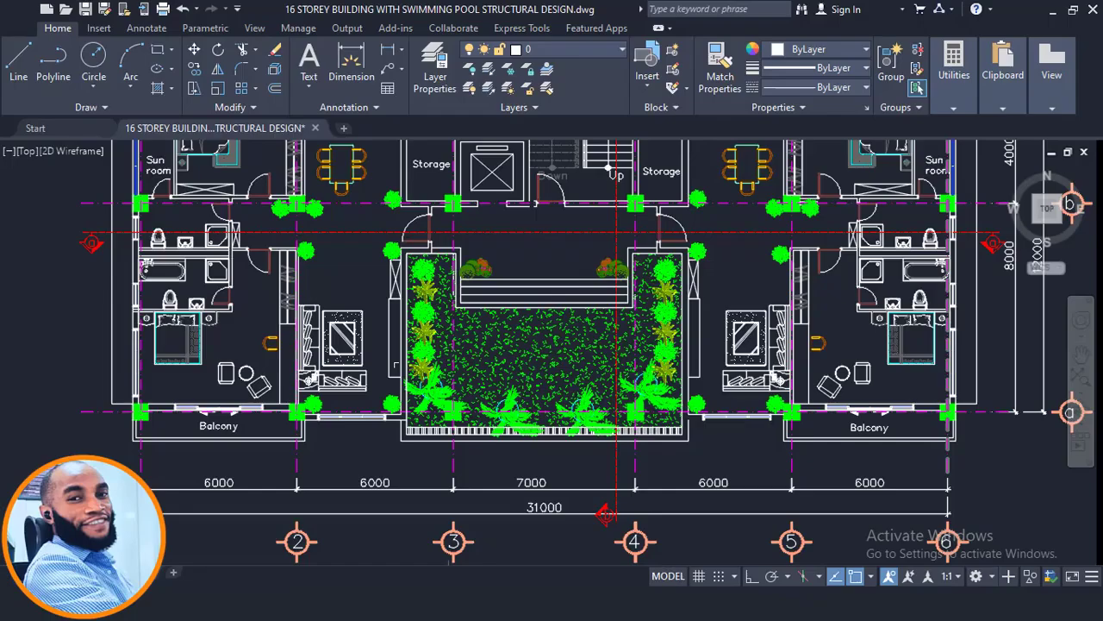
scroll(460, 298, down, 2)
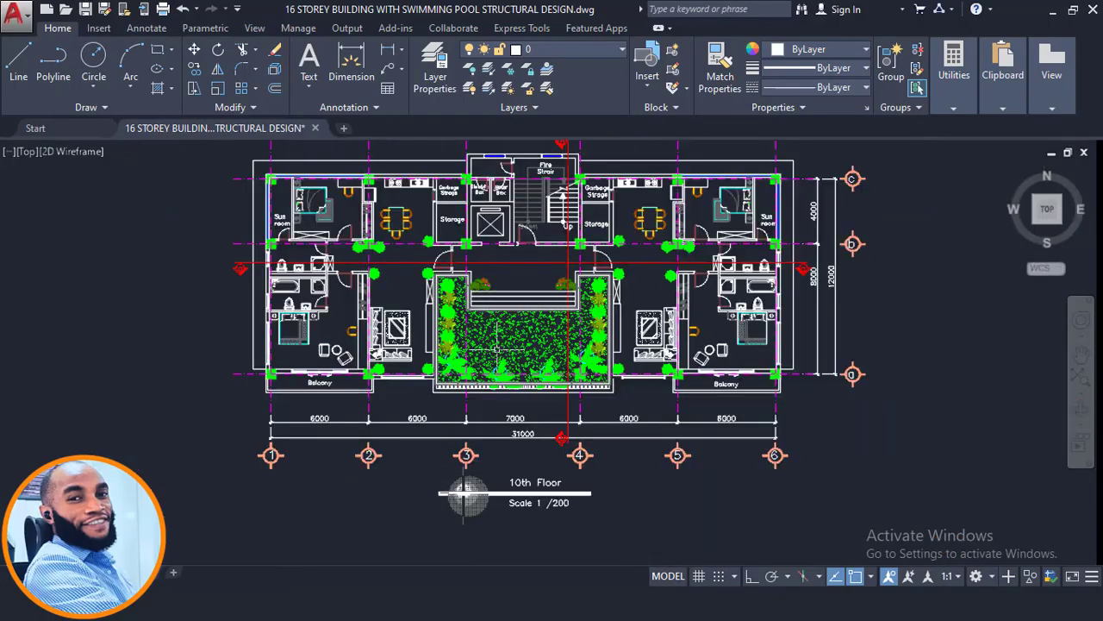
scroll(502, 348, up, 4)
scroll(503, 343, down, 5)
scroll(438, 387, up, 5)
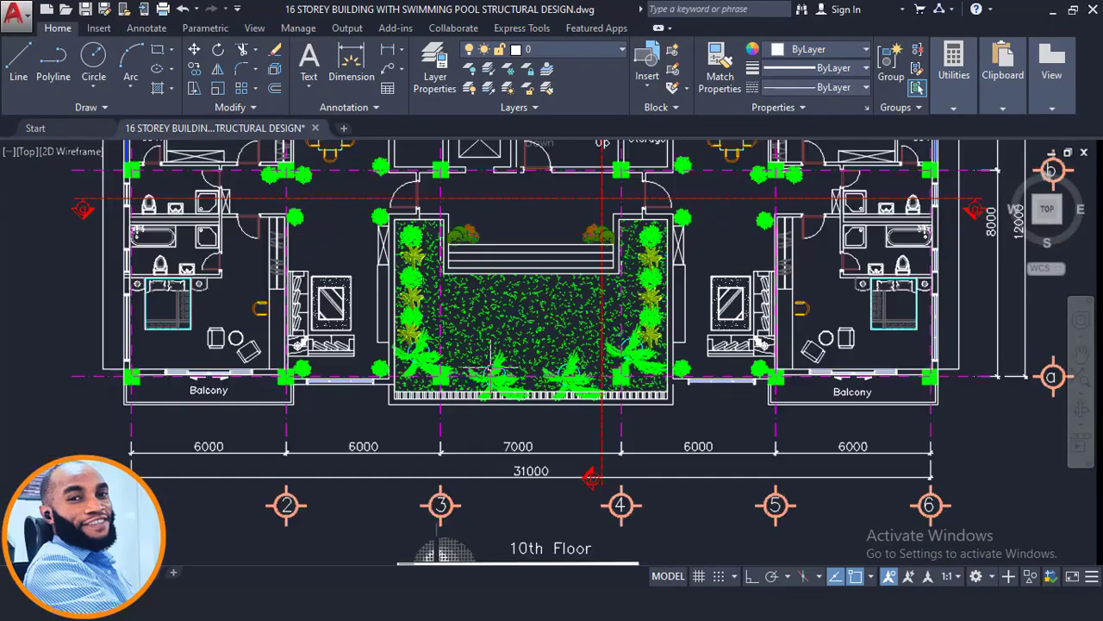
scroll(693, 298, down, 6)
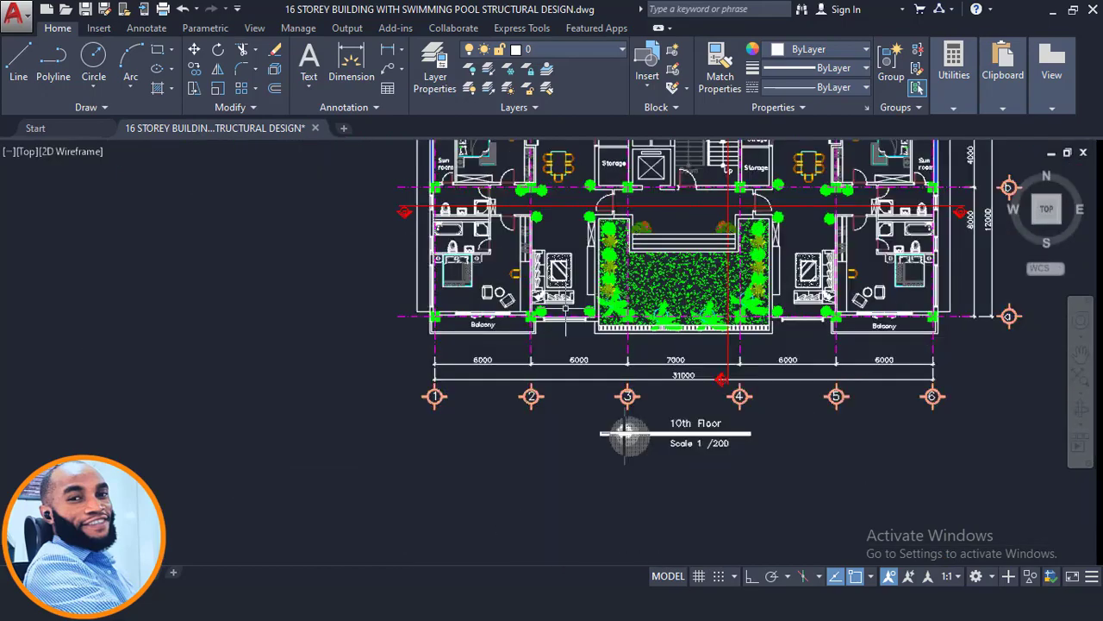
- Find the building section below the floor plans and view its Green Roof system detail
middle_drag(366, 428, 540, 118)
scroll(540, 151, down, 2)
middle_drag(502, 391, 604, 160)
scroll(561, 209, down, 2)
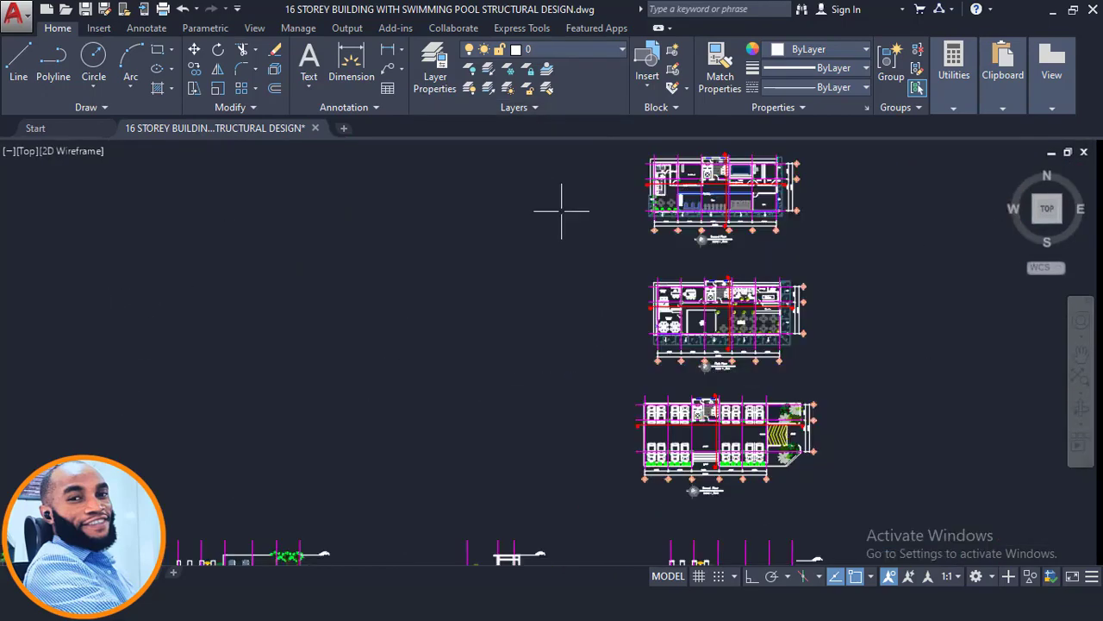
middle_drag(489, 348, 620, 103)
middle_drag(485, 382, 562, 220)
middle_drag(702, 250, 586, 308)
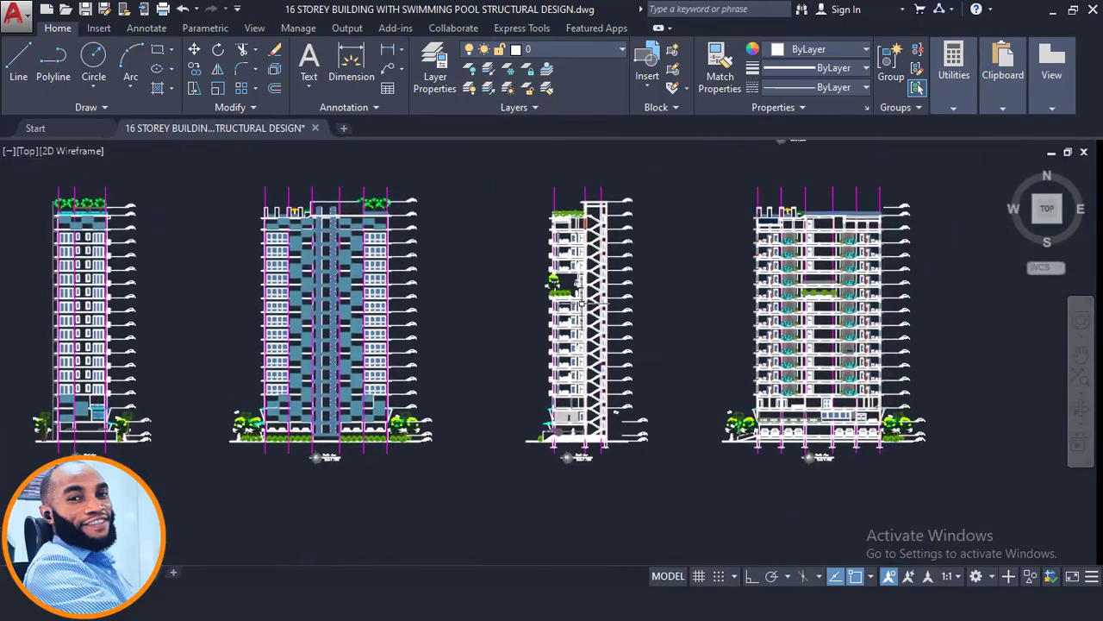
scroll(586, 308, up, 7)
scroll(517, 307, up, 6)
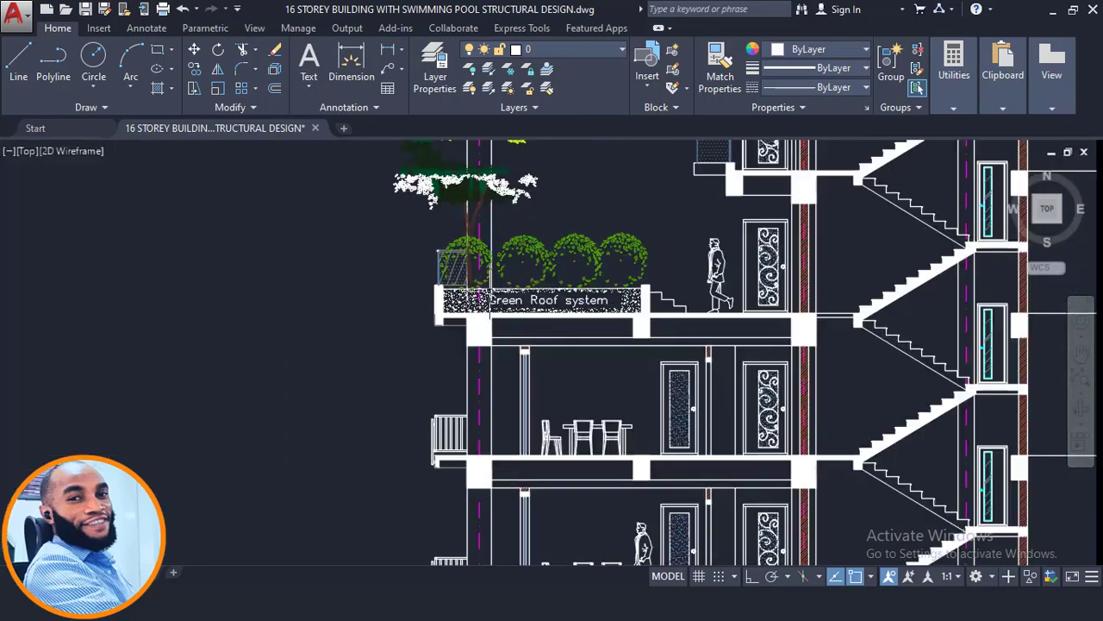
- Examine the outer edge upstand of the Green Roof system and its connection to the slab in the section
middle_drag(477, 268, 447, 317)
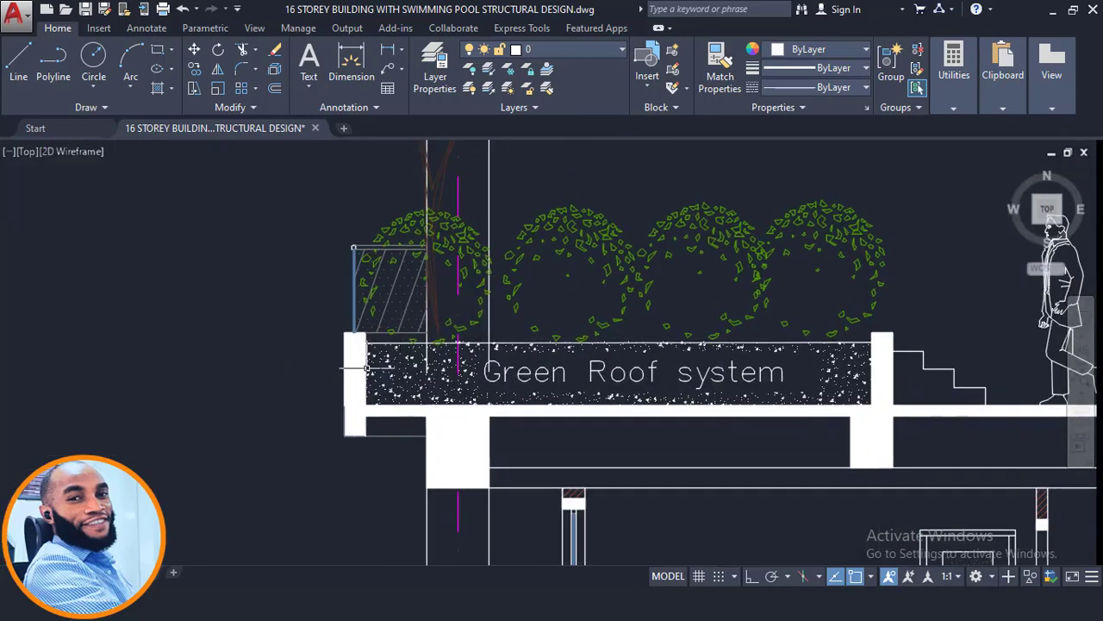
scroll(358, 376, up, 2)
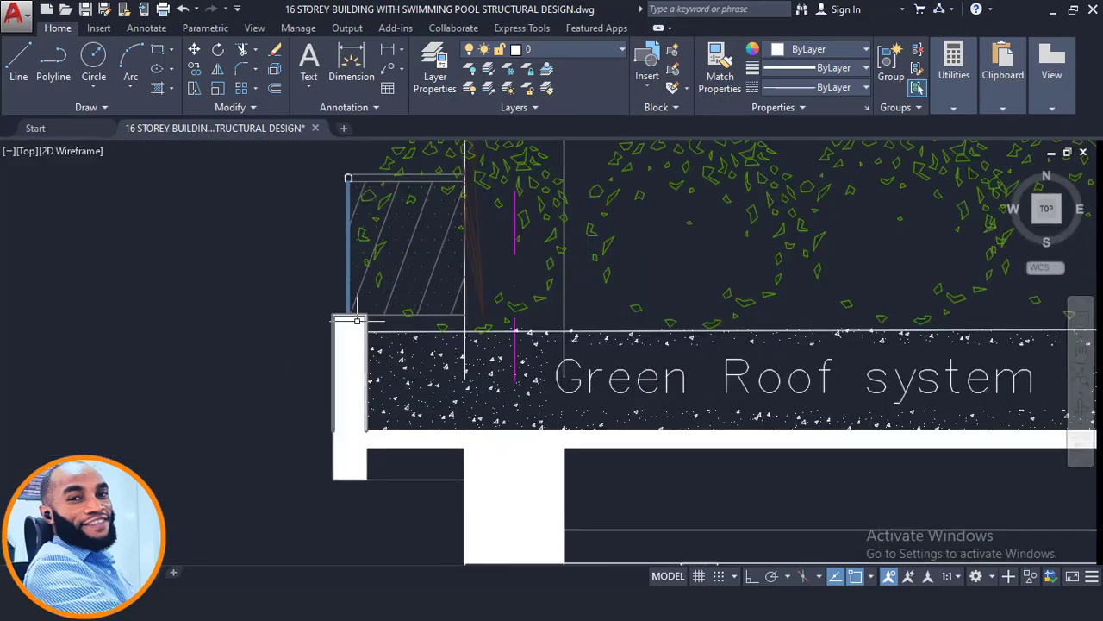
scroll(343, 314, down, 2)
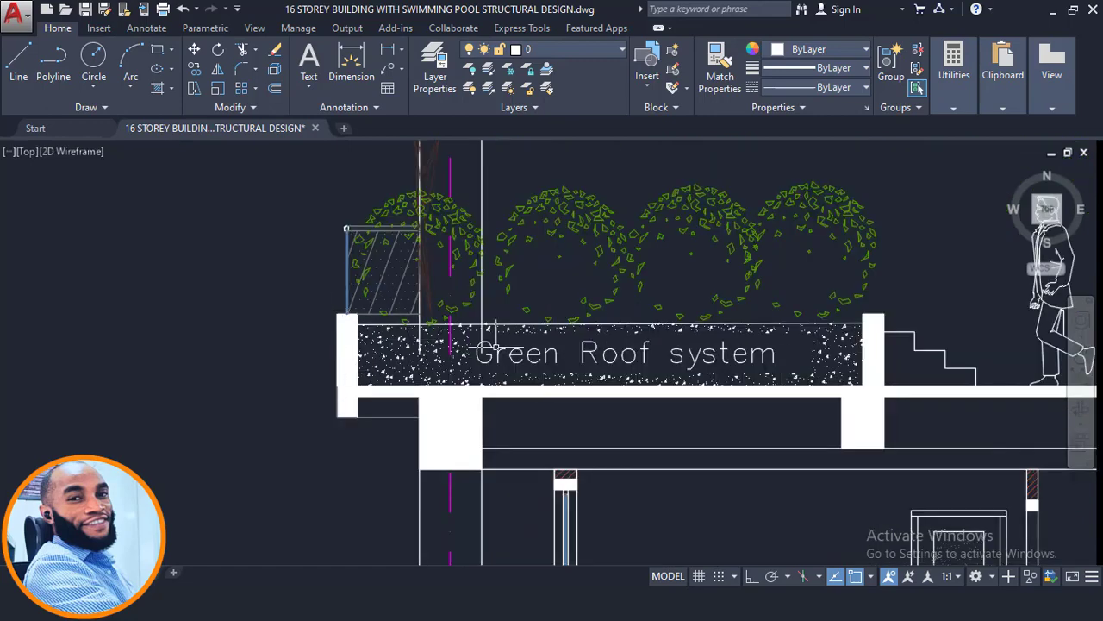
scroll(380, 352, up, 2)
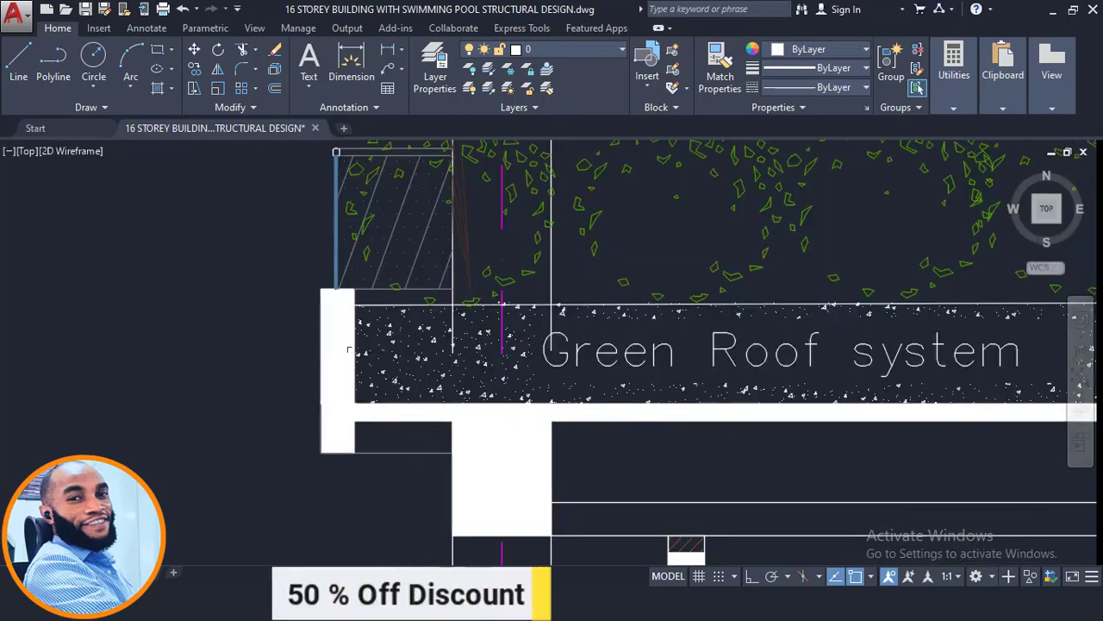
scroll(336, 302, down, 1)
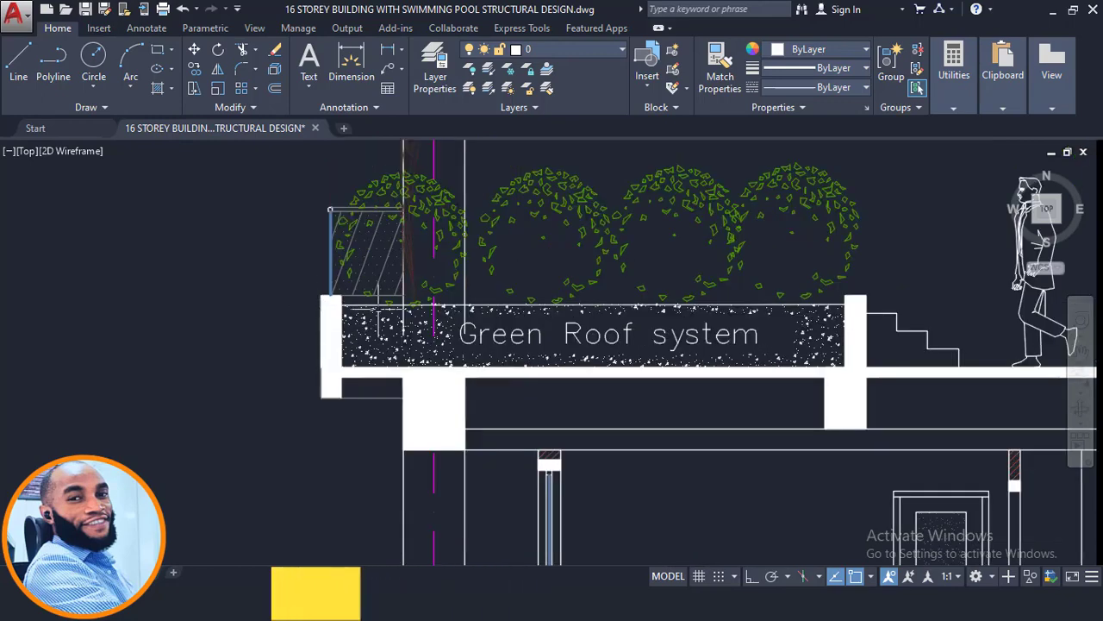
- Examine the Green Roof system's inner upstand beside the steps, and the storeys and level marks above and below it in the section
scroll(848, 326, up, 1)
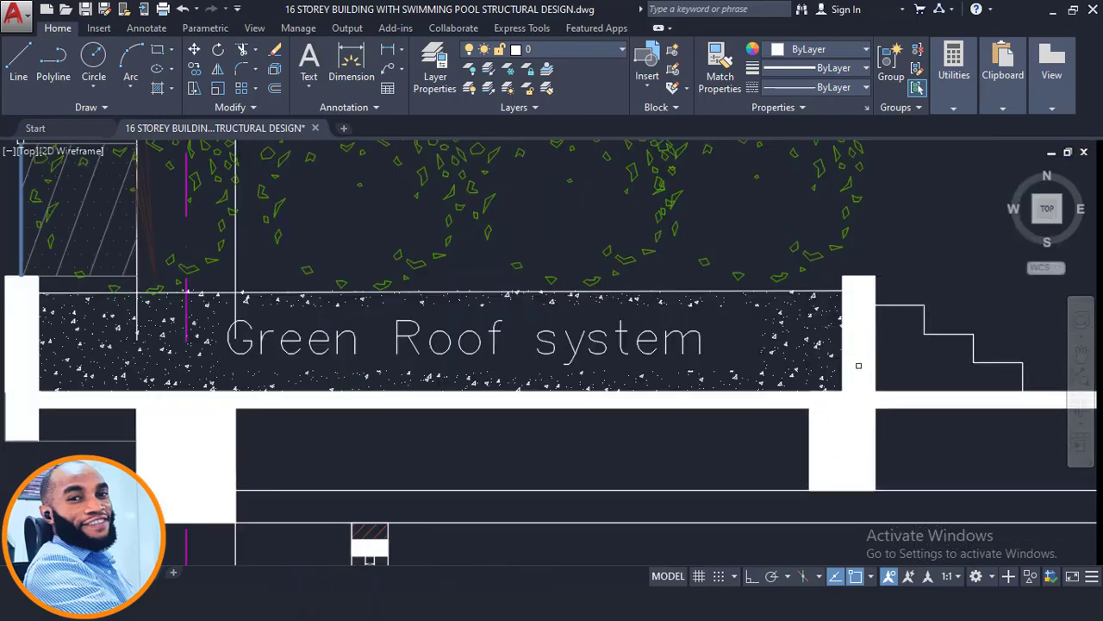
scroll(859, 294, down, 2)
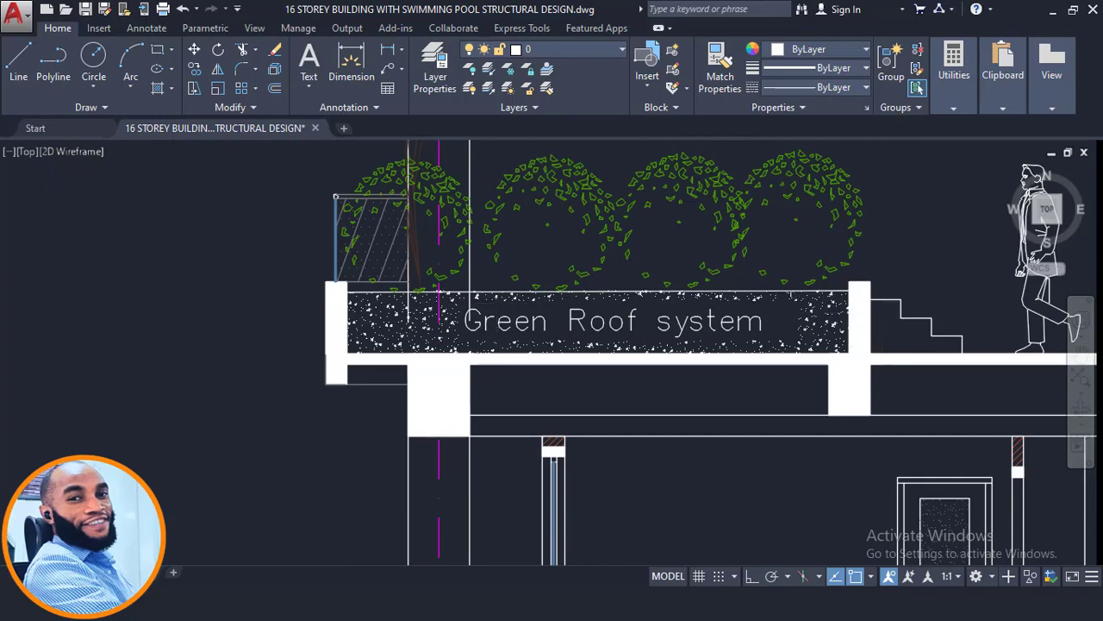
scroll(664, 298, down, 2)
scroll(628, 252, down, 3)
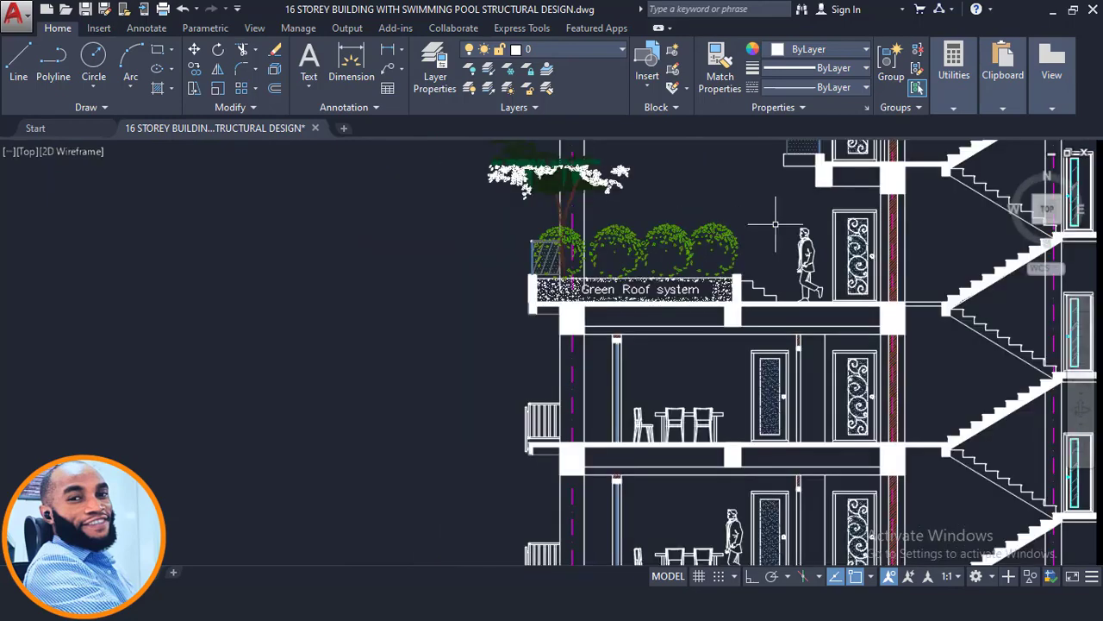
scroll(617, 242, down, 1)
middle_drag(619, 242, 594, 297)
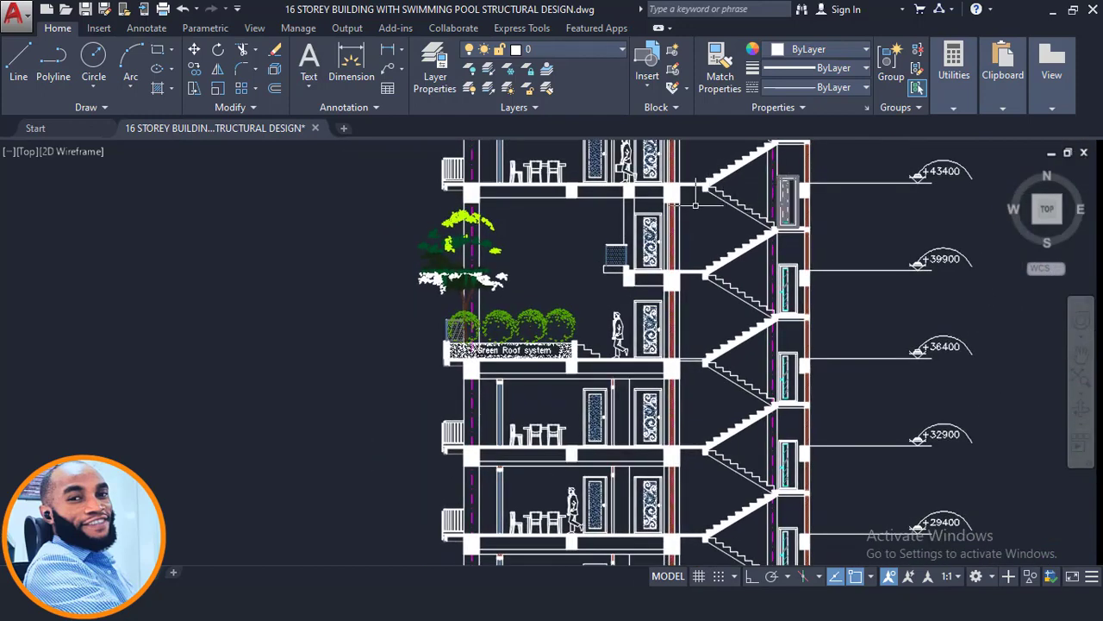
middle_drag(695, 204, 619, 206)
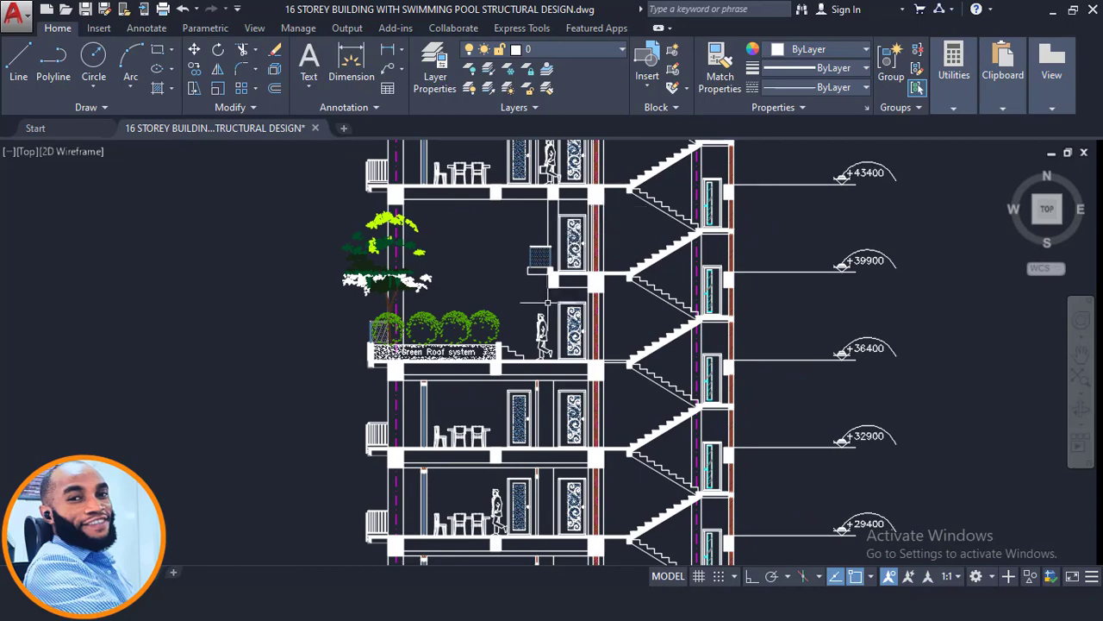
scroll(542, 302, down, 2)
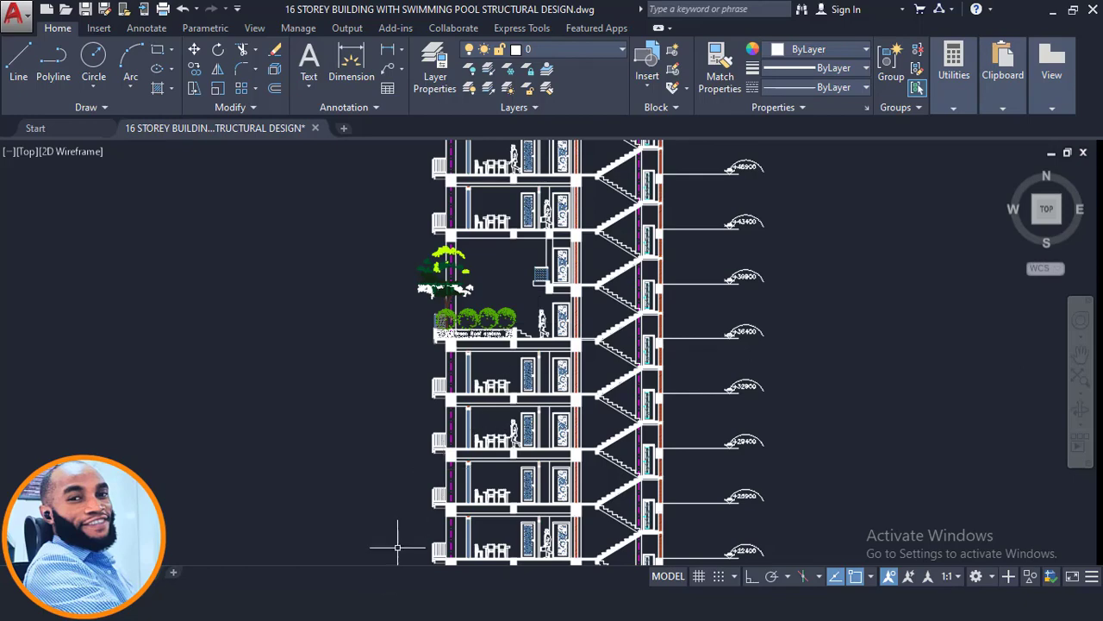
- Switch to ProtaStructure and review the whole Storey 9 plan, checking the properties of the central front slab between axes A12 and A9
click(301, 600)
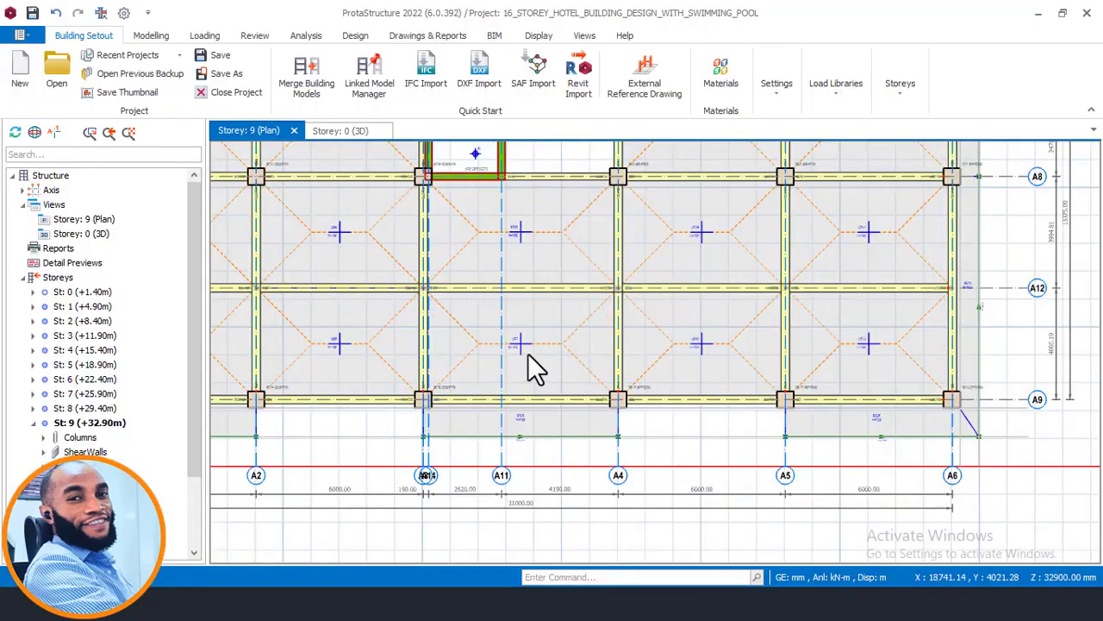
scroll(528, 354, down, 4)
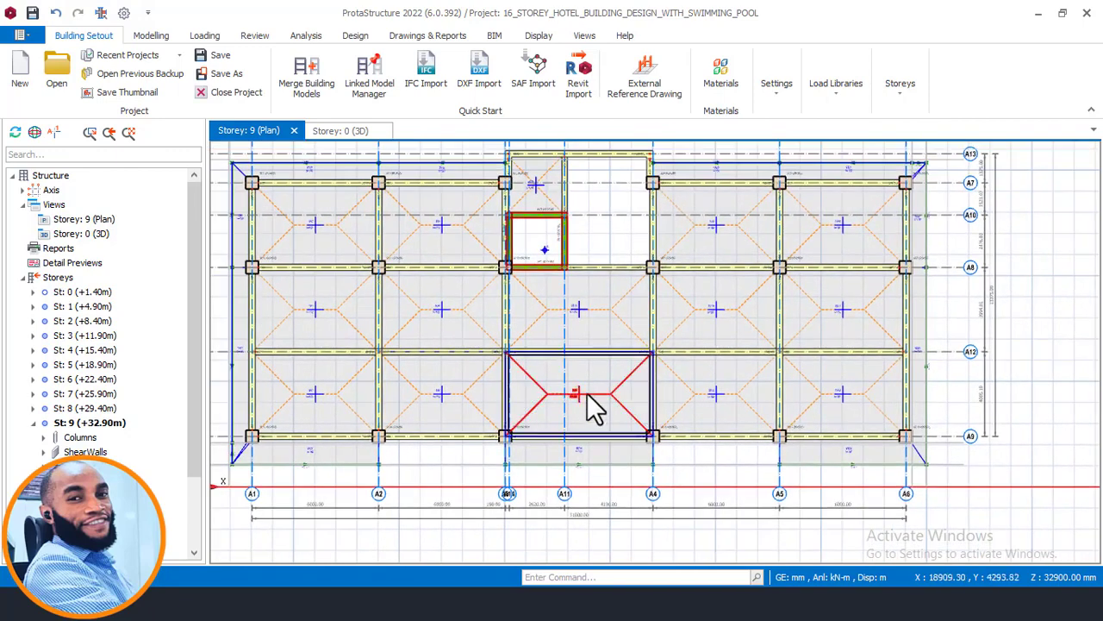
mouse_move(595, 408)
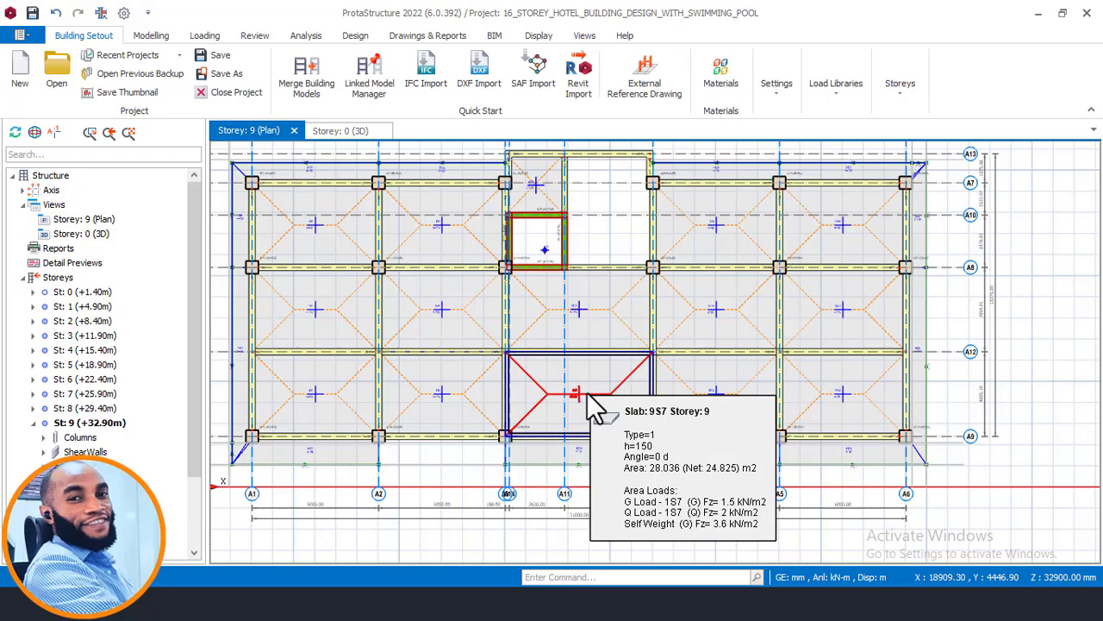
middle_drag(571, 294, 605, 305)
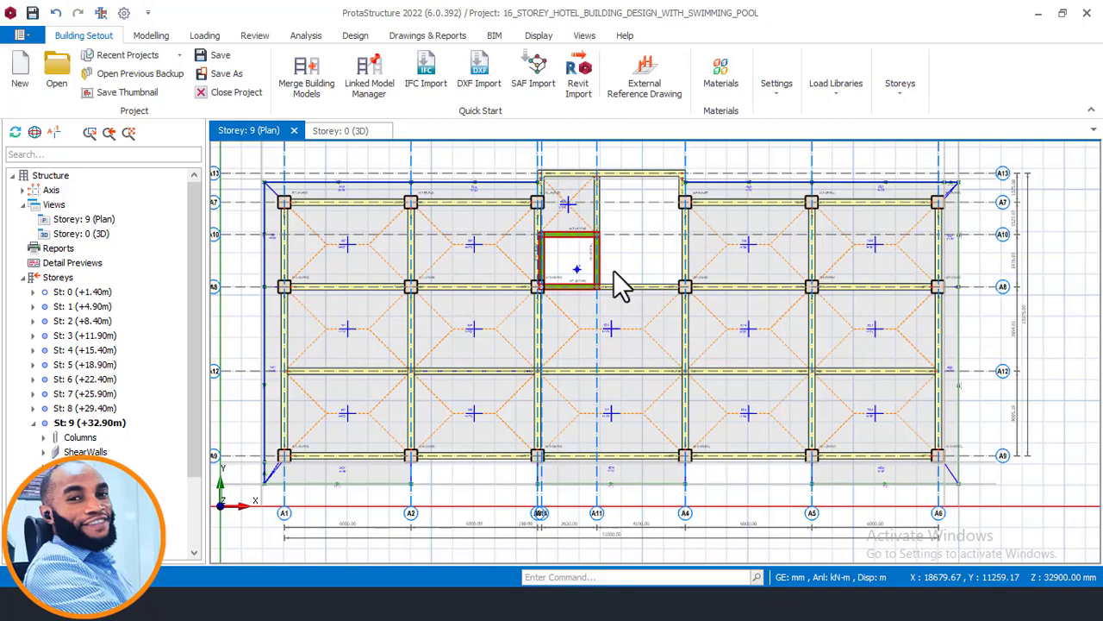
scroll(615, 280, down, 1)
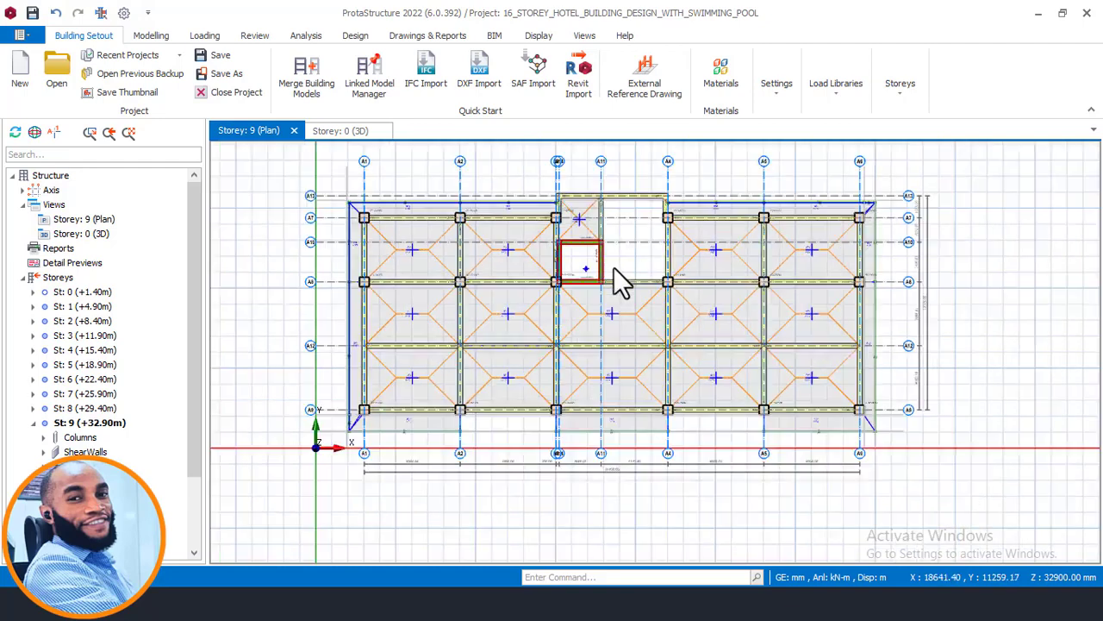
- Inspect the upper storeys in the building's 3D view from the side, checking the properties of the Storey 8 edge beam
click(338, 131)
middle_drag(707, 306, 584, 252)
middle_drag(593, 303, 551, 270)
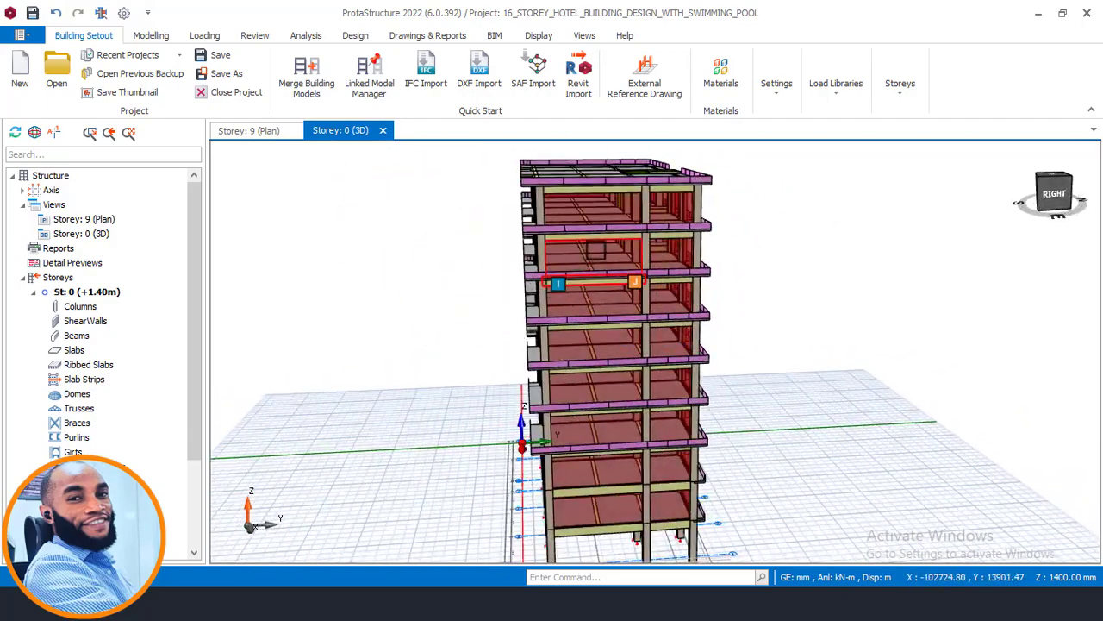
mouse_move(605, 239)
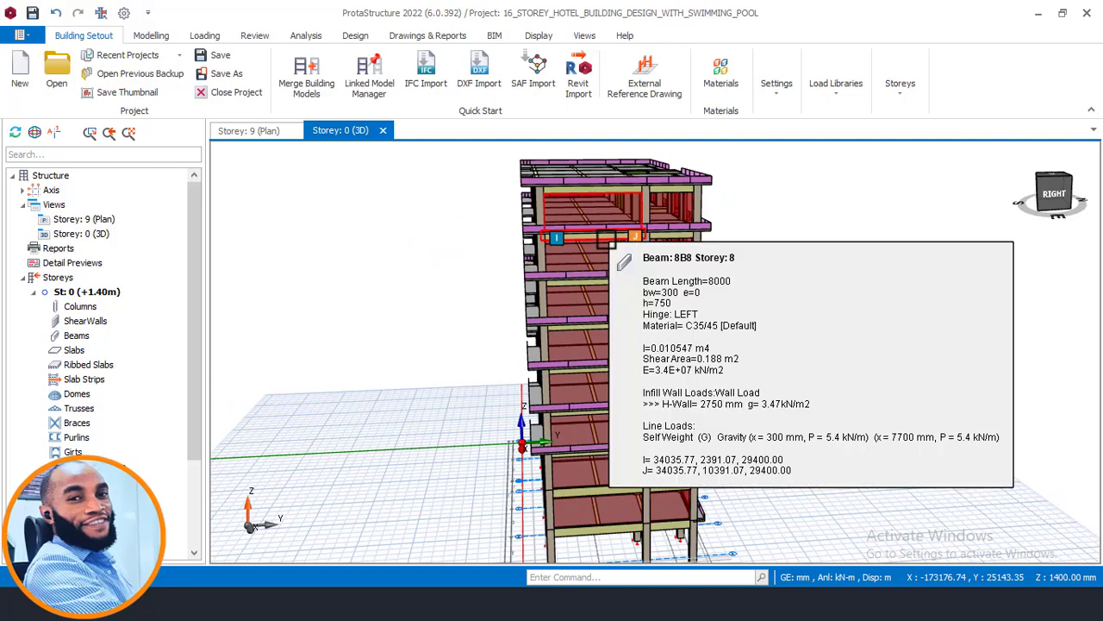